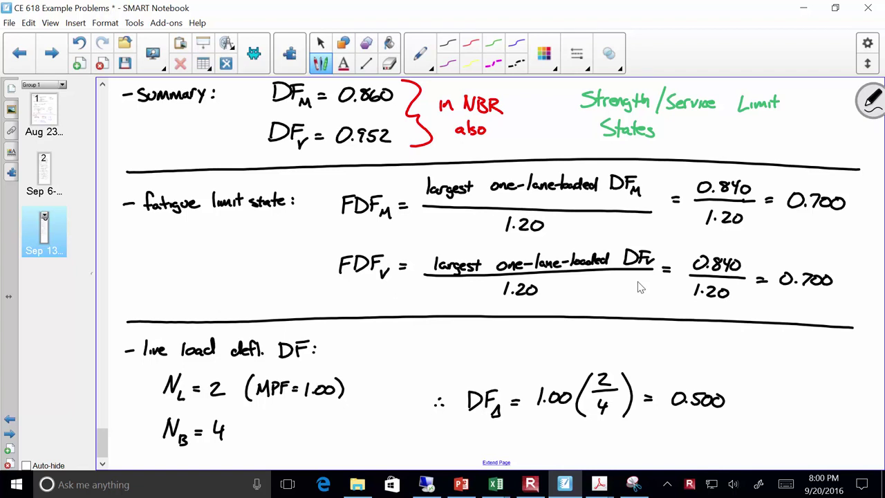
Switch to the CONSYS remote session and check that the project units are set to US.
click(427, 485)
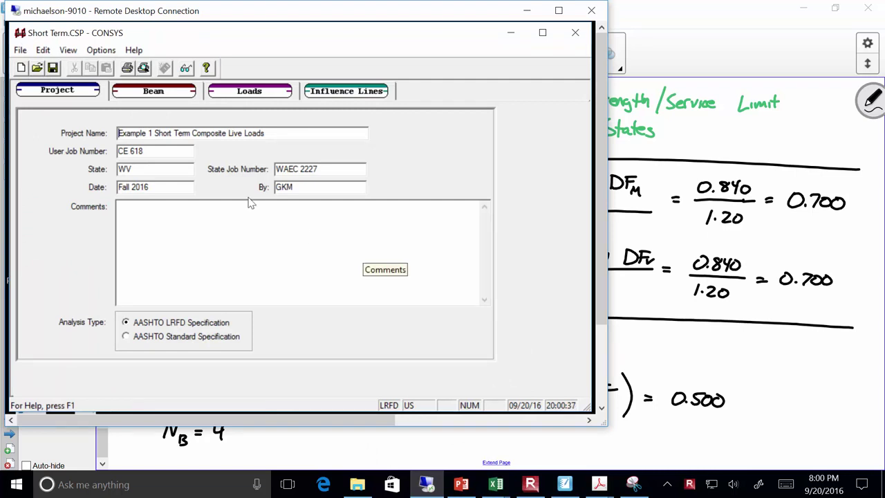
click(53, 53)
mouse_move(101, 50)
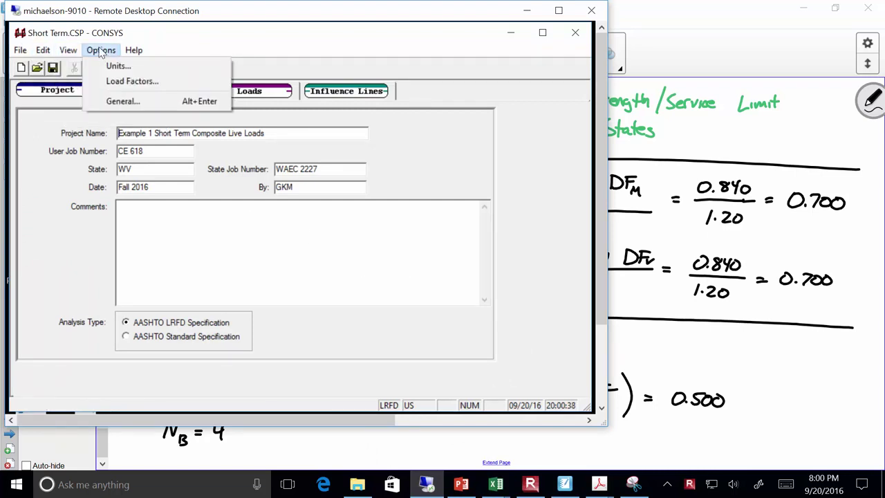
click(106, 65)
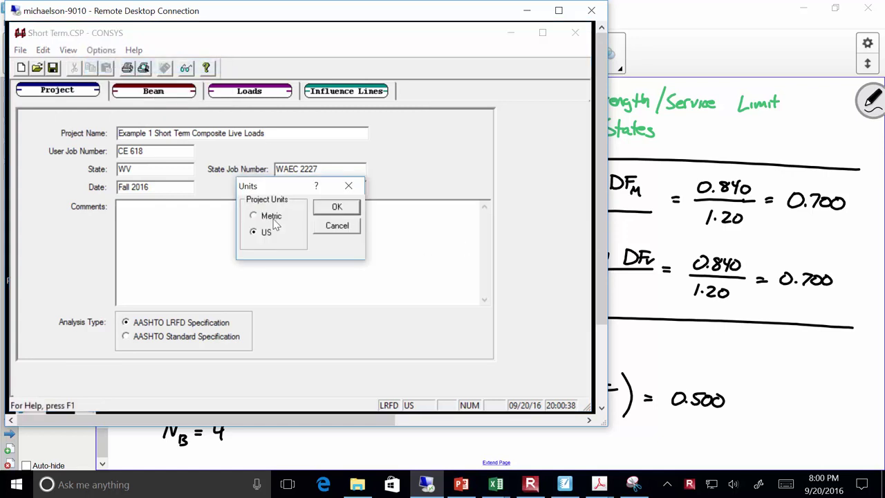
click(350, 206)
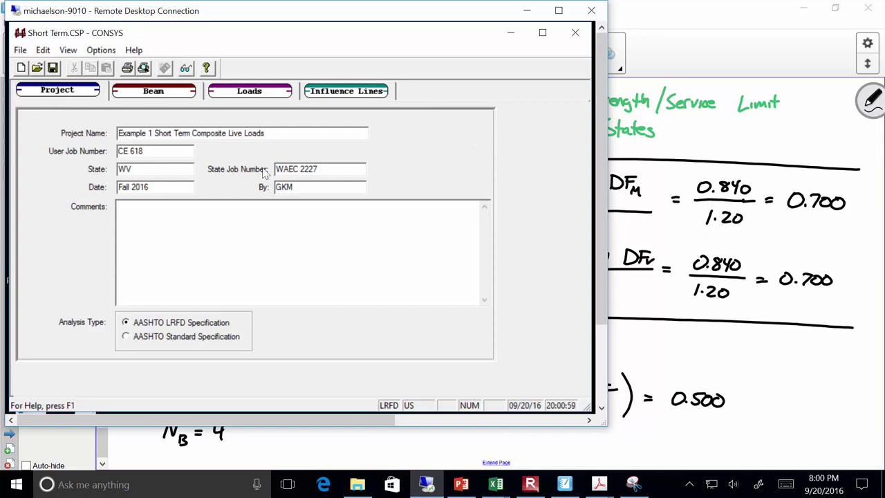
Expand the rigidity segments of both beam spans and inspect the properties of Span #1's Seg #1.
click(169, 92)
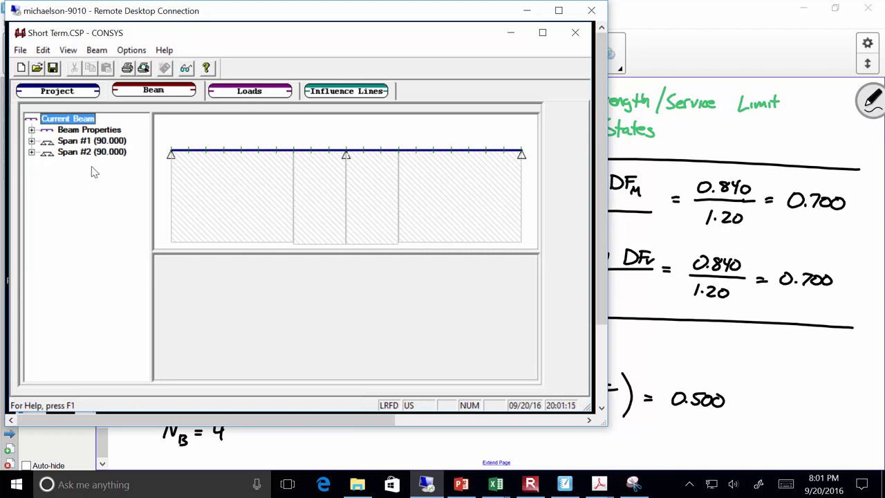
click(31, 140)
click(32, 185)
click(47, 174)
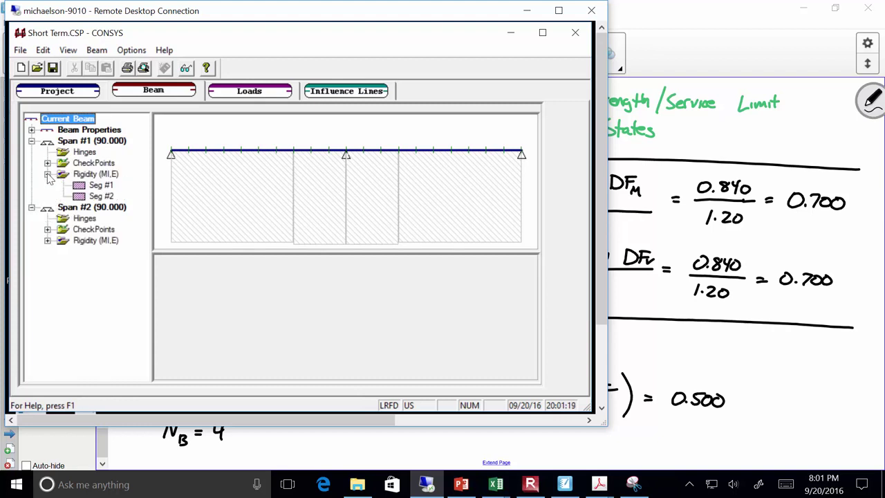
click(47, 240)
click(105, 185)
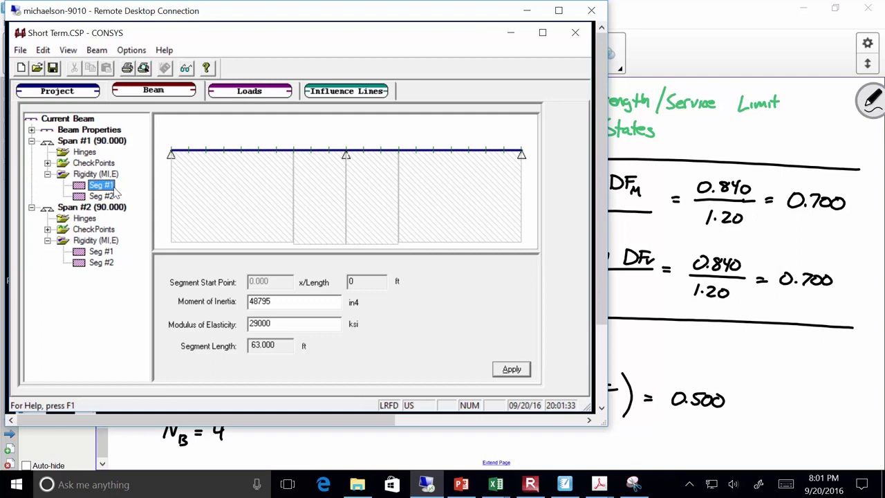
Switch to the HW 01 Solution PDF and examine the short-term composite section properties for the positive bending region.
mouse_move(595, 487)
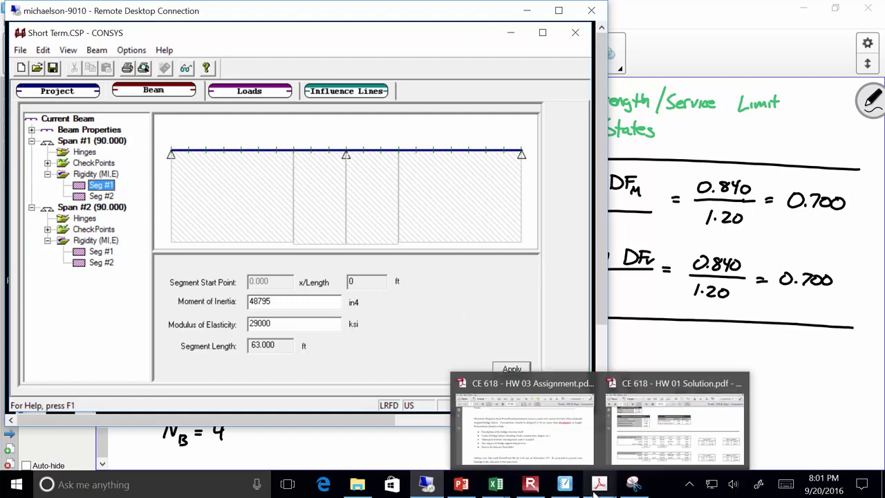
click(647, 449)
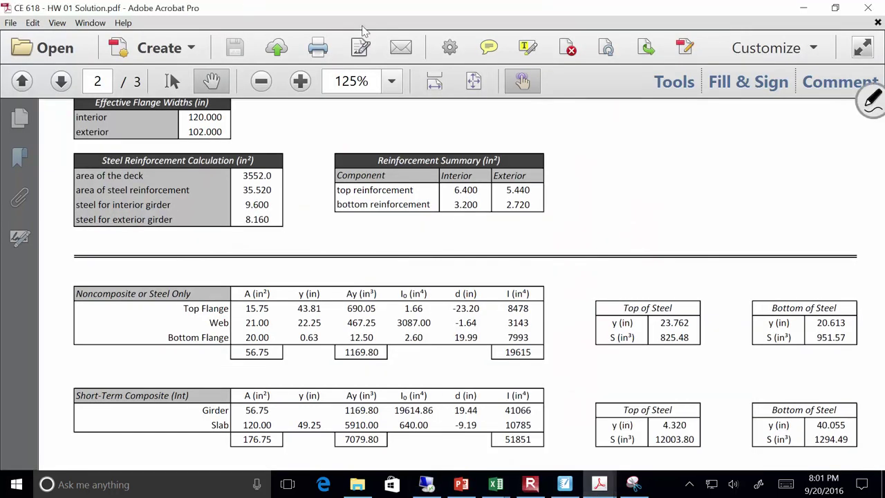
click(474, 82)
click(434, 80)
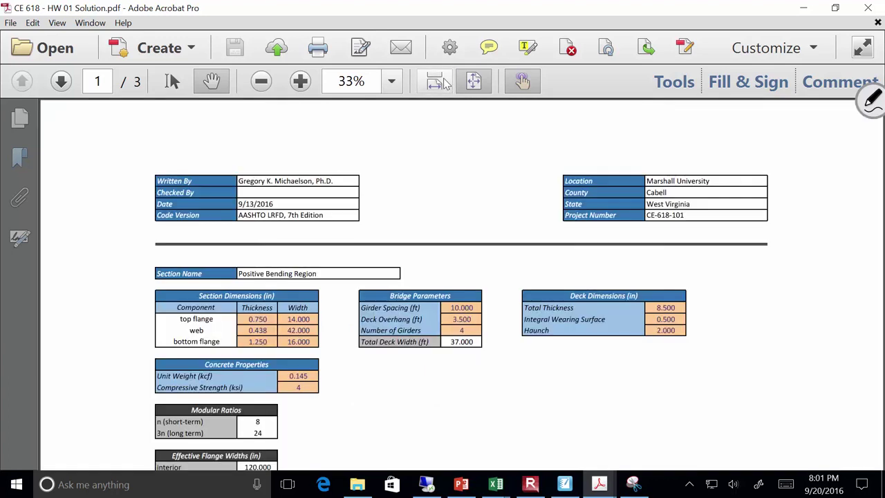
scroll(366, 305, down, 5)
scroll(394, 312, down, 3)
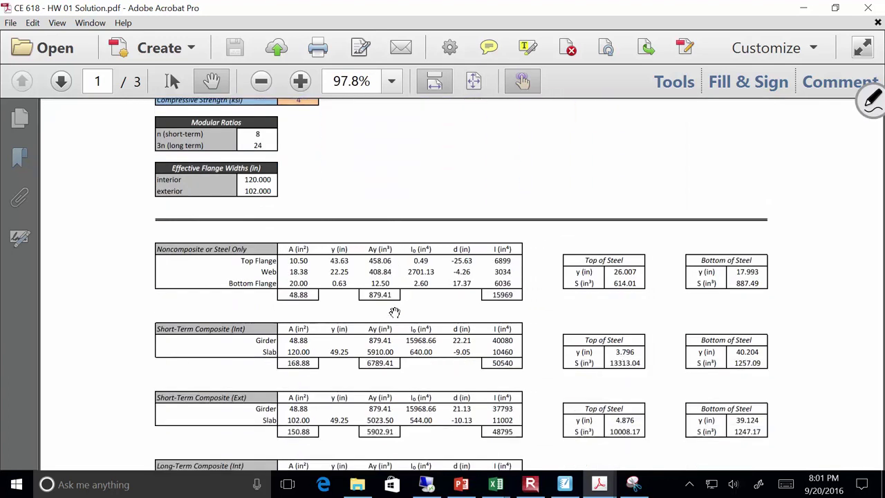
ctrl+scroll(484, 405, up, 2)
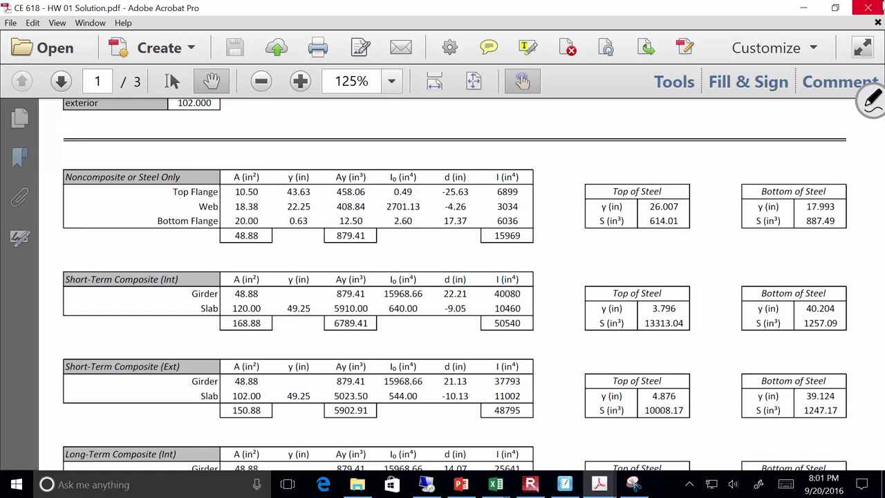
click(804, 7)
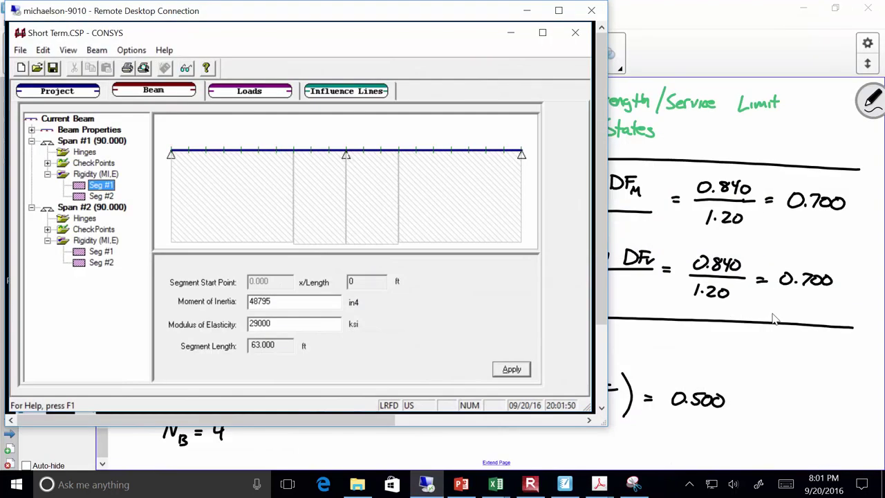
Delete the Design Truck, Design Lane and Design Tandem from the beam's current loads.
click(246, 94)
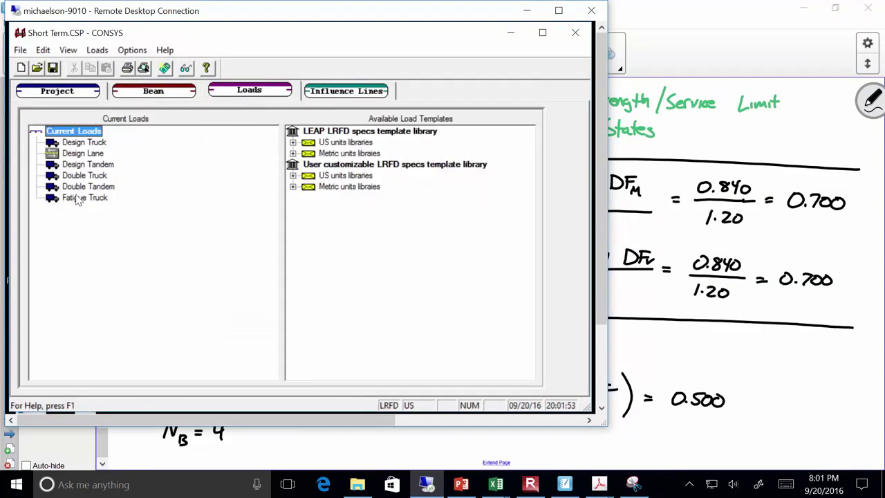
click(84, 143)
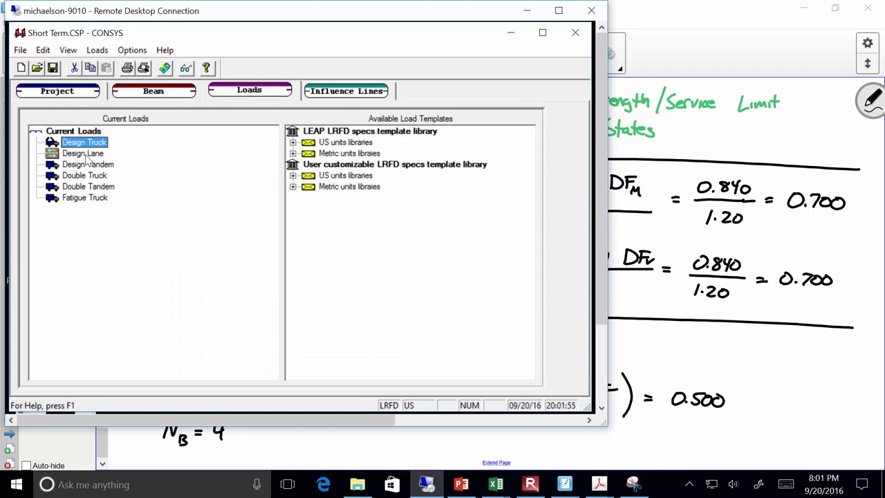
right_click(85, 144)
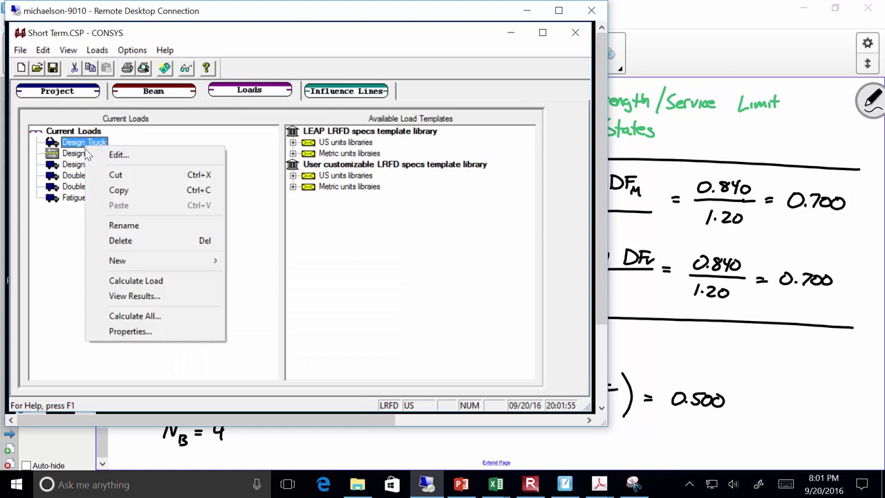
click(121, 240)
right_click(98, 148)
click(132, 240)
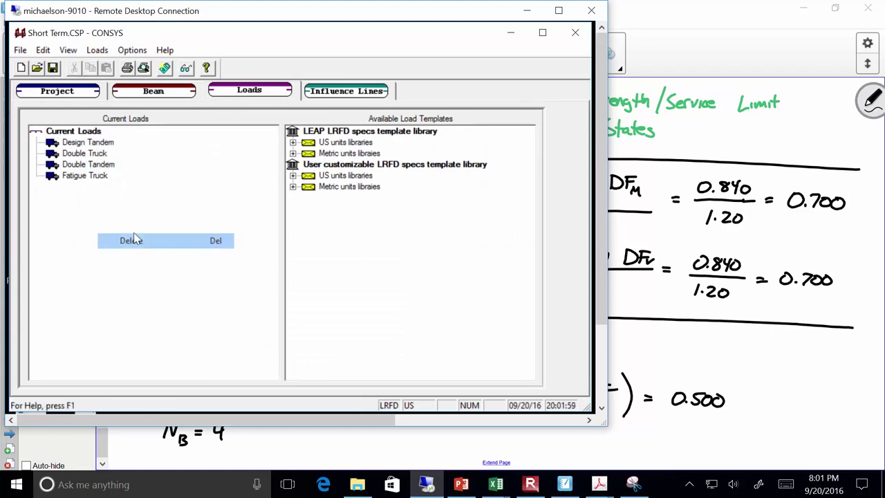
right_click(94, 146)
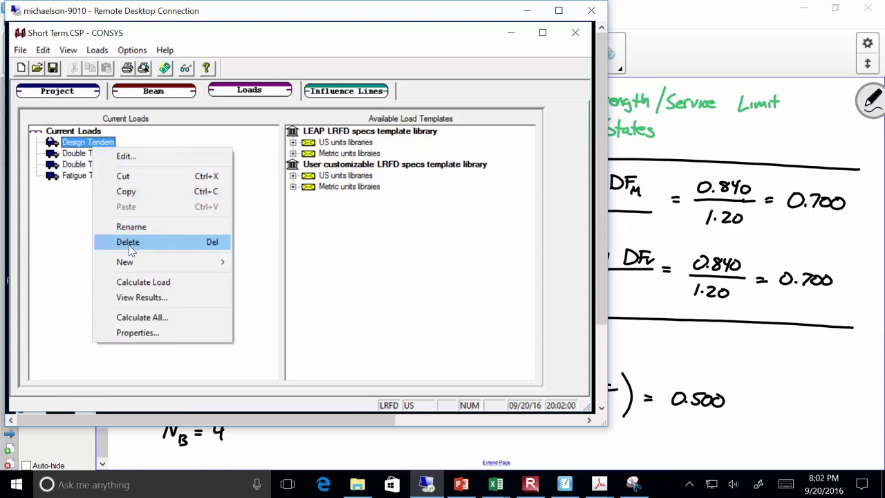
click(126, 241)
Delete the remaining Double Truck, Double Tandem and Fatigue Truck from the current loads.
right_click(109, 144)
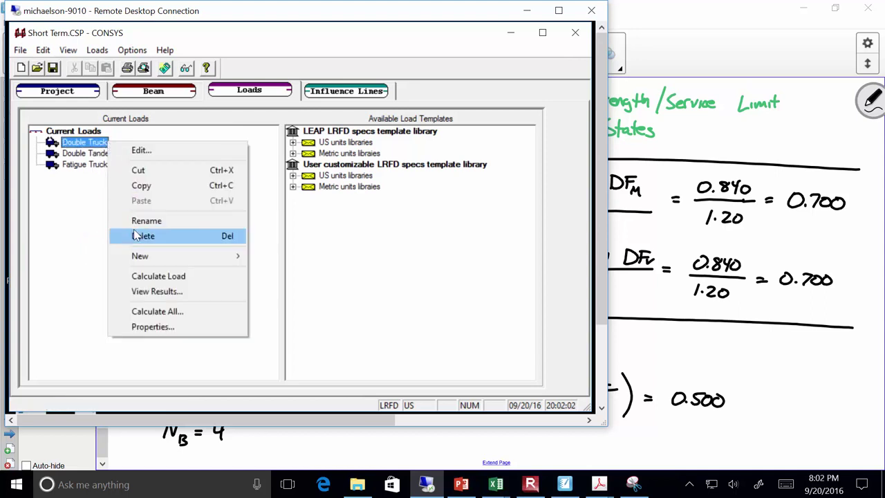
click(117, 235)
right_click(101, 148)
right_click(89, 143)
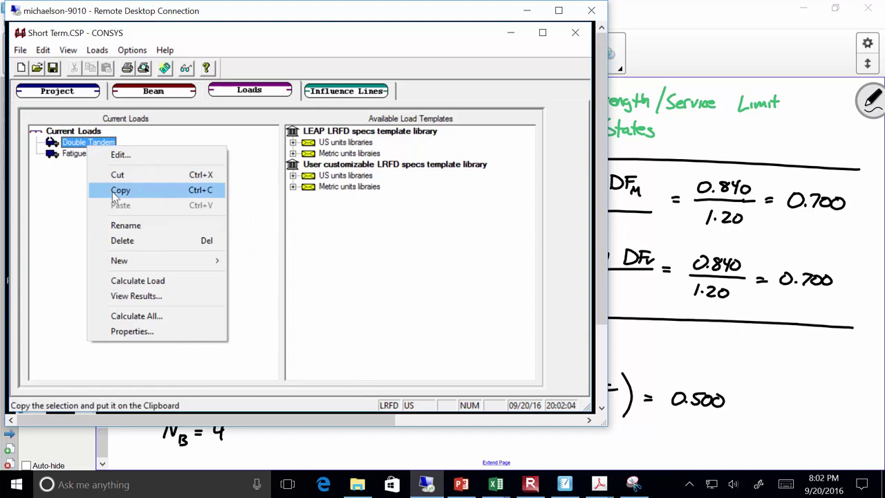
click(119, 239)
right_click(104, 143)
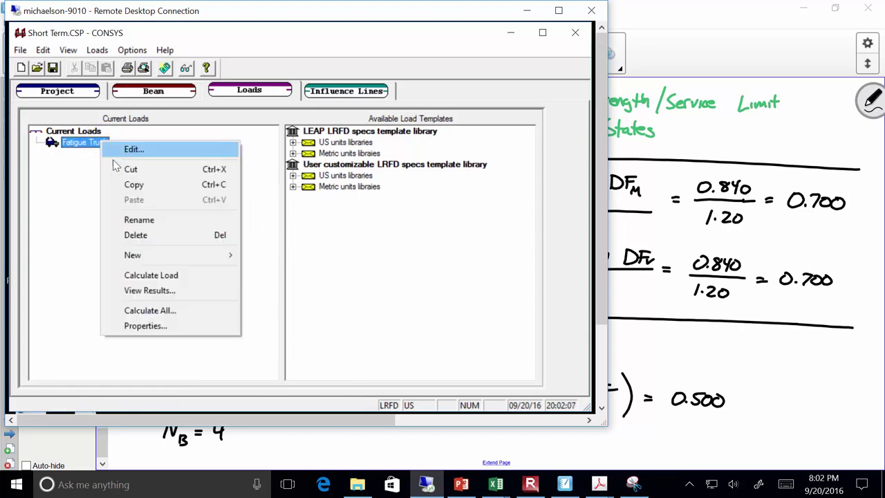
click(132, 239)
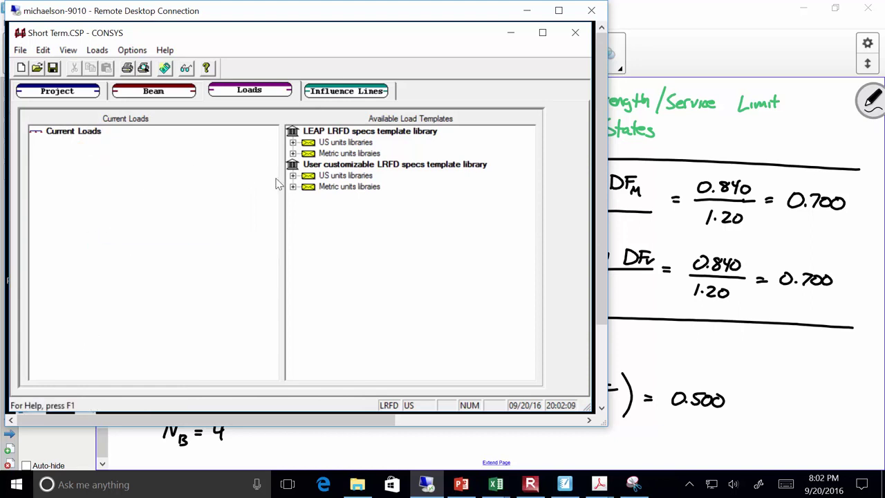
Add the Design Truck from the LEAP LRFD US basic load types to the current loads.
click(292, 142)
click(308, 154)
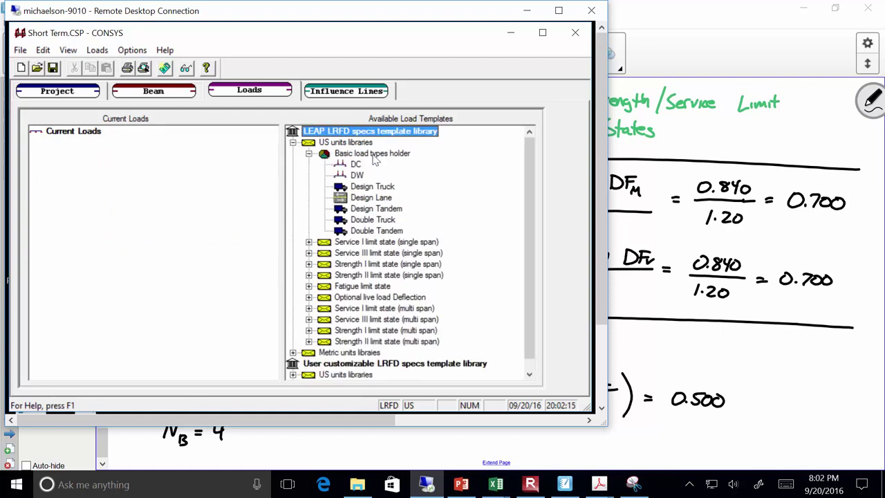
click(382, 191)
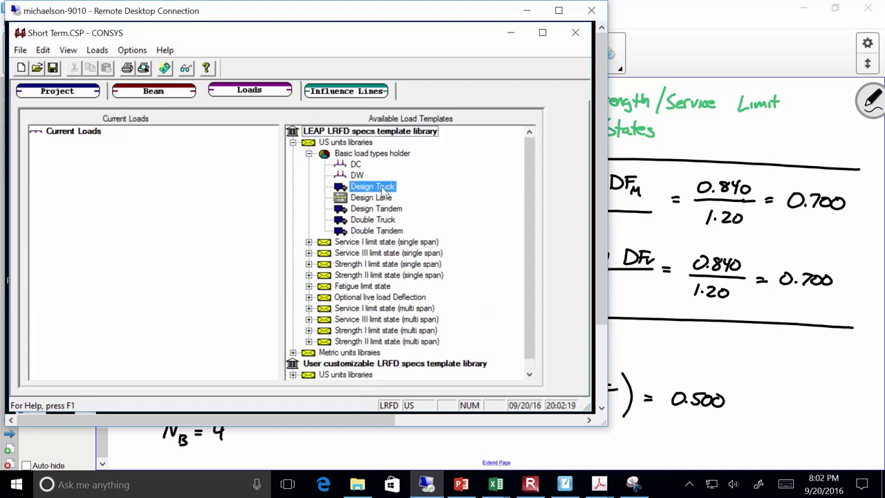
click(385, 199)
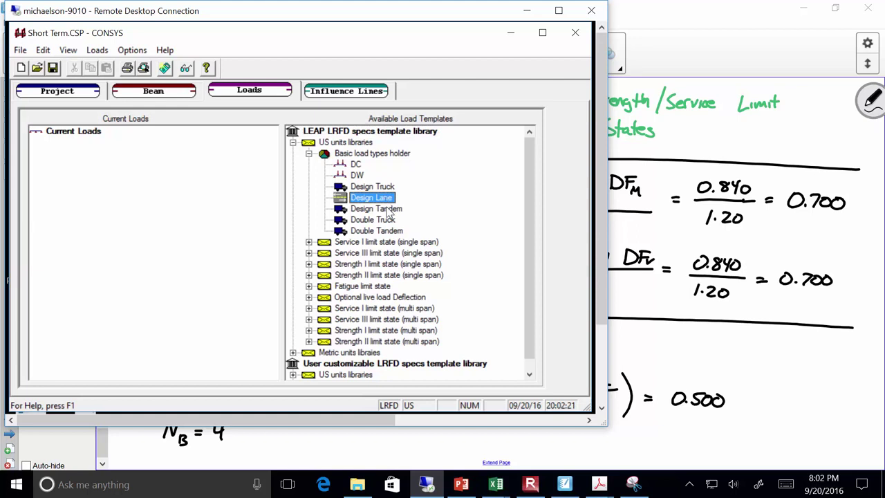
click(389, 210)
drag(382, 187, 103, 200)
Calculate the Design Truck load, review its moment, shear and deflection envelopes, and close the results.
click(97, 148)
right_click(98, 148)
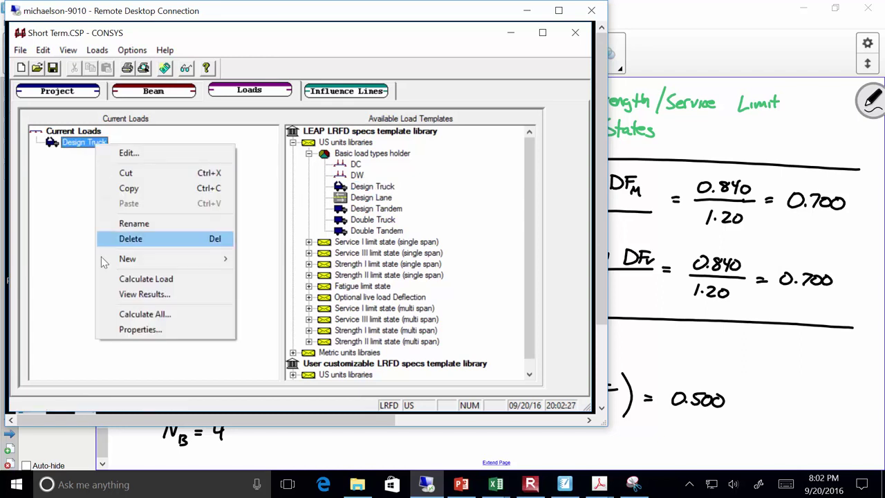
click(121, 279)
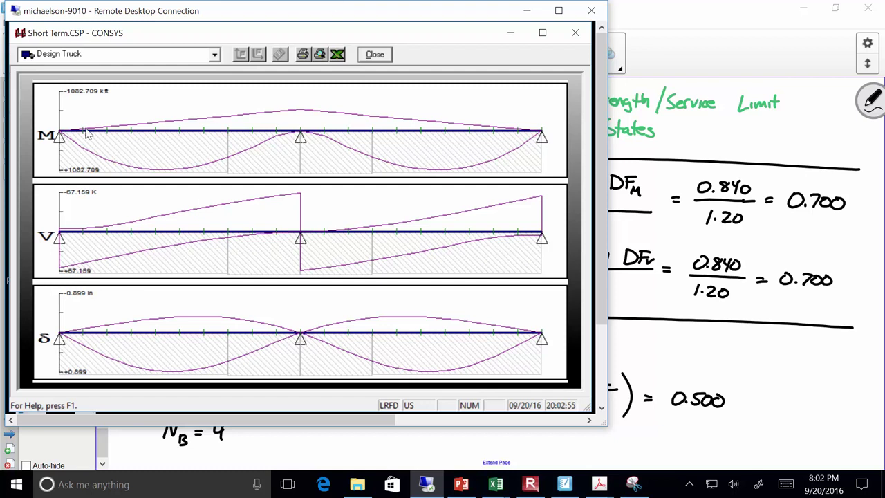
click(374, 54)
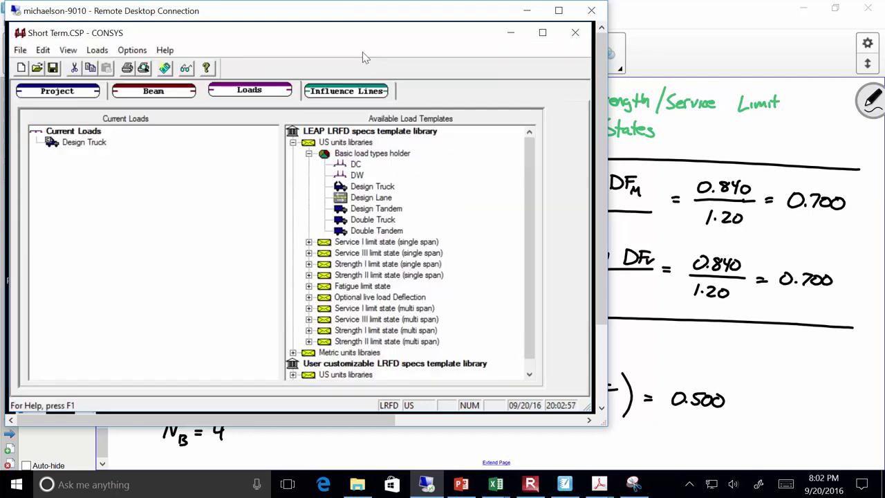
Play the influence line animation for moment, shear and deflection, and return to the load list.
click(357, 94)
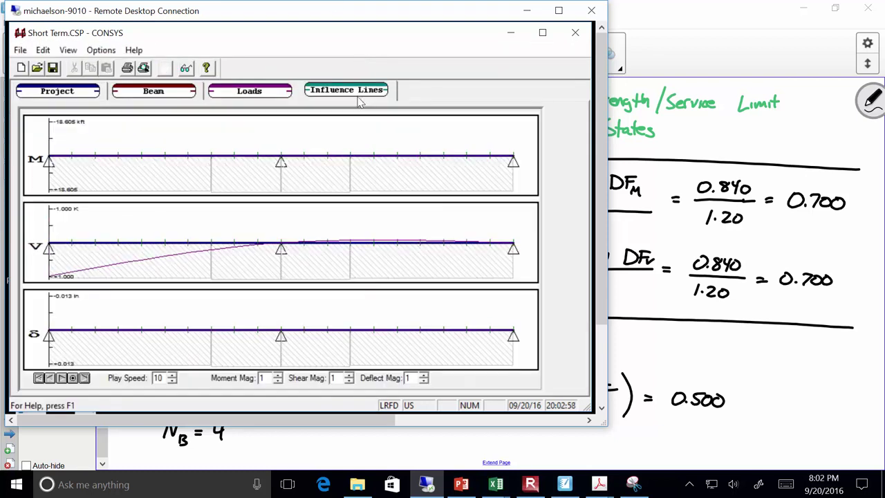
click(61, 378)
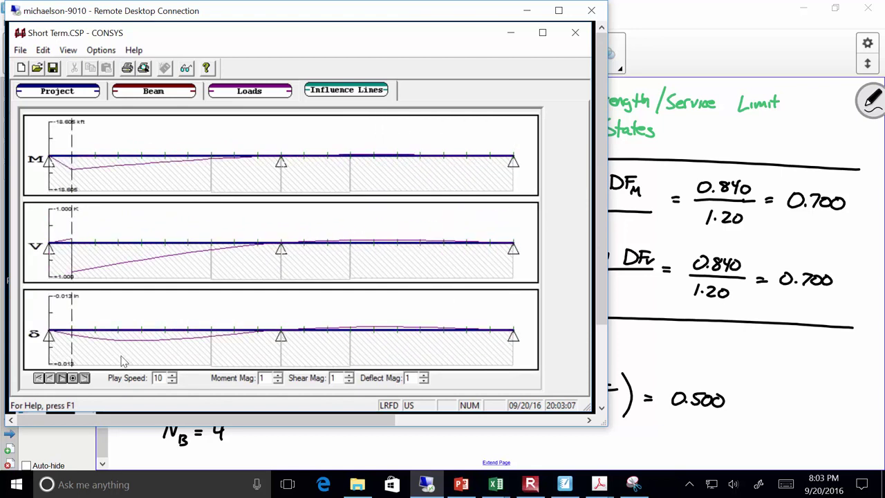
click(238, 93)
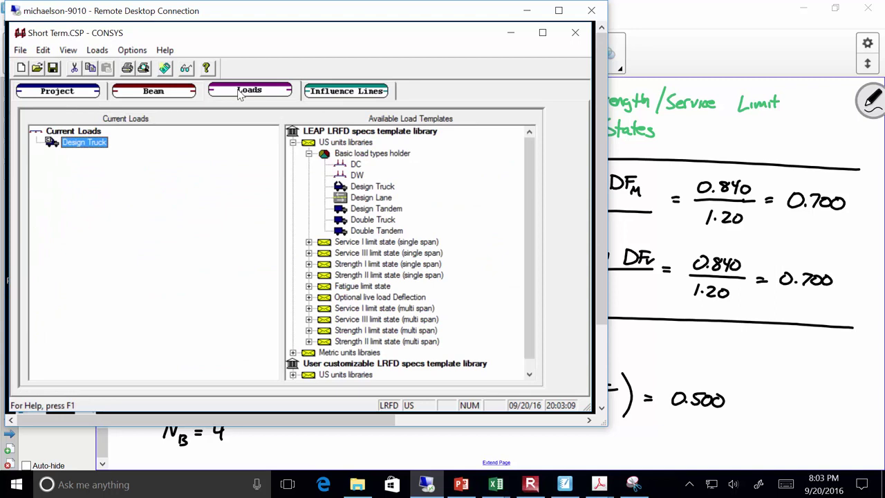
Preview the Design Truck results report and examine its moment, shear and deflection table at full magnification.
right_click(76, 144)
click(143, 295)
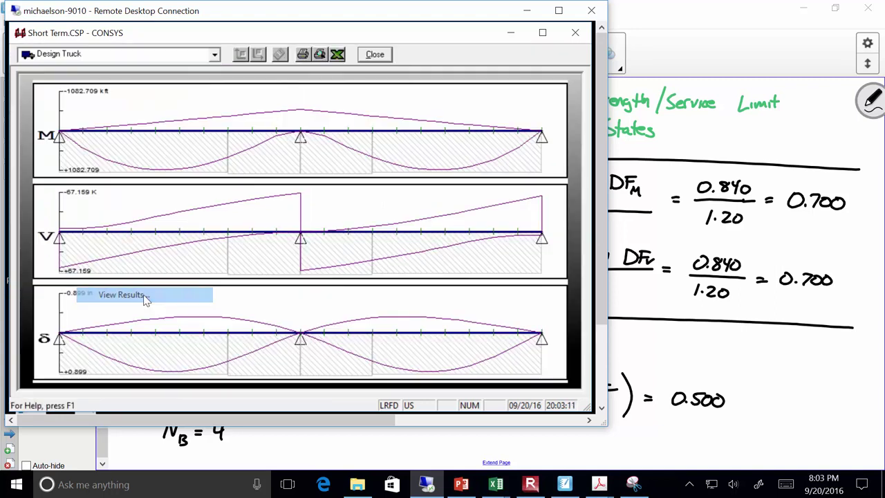
click(319, 55)
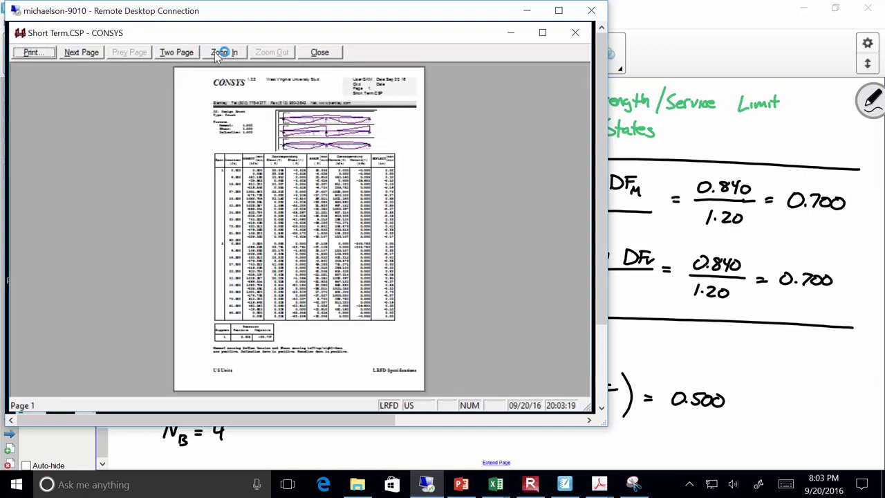
click(217, 53)
click(215, 53)
scroll(249, 220, down, 5)
scroll(235, 224, up, 5)
scroll(222, 230, down, 3)
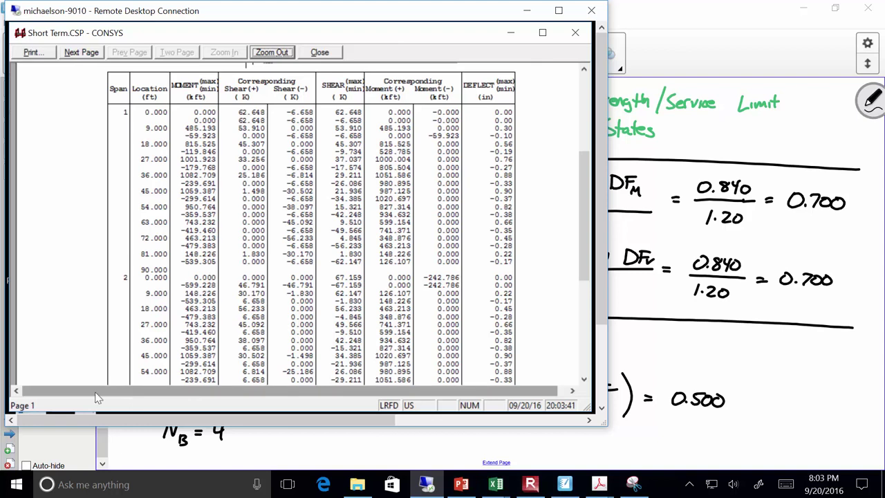
Switch to the Excel workbook and examine the unfactored, undistributed moments table.
mouse_move(503, 484)
click(454, 427)
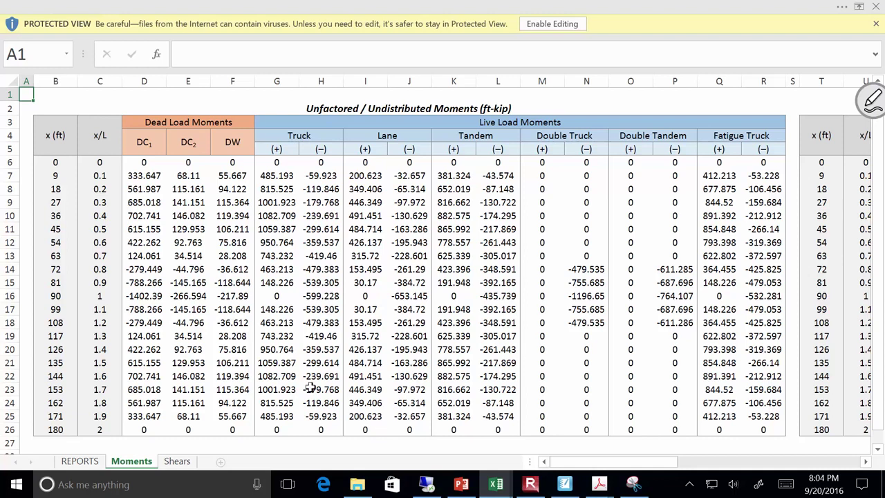
Review the Shears tables and the compiled load reports sheet, and return to the Moments tables.
click(177, 461)
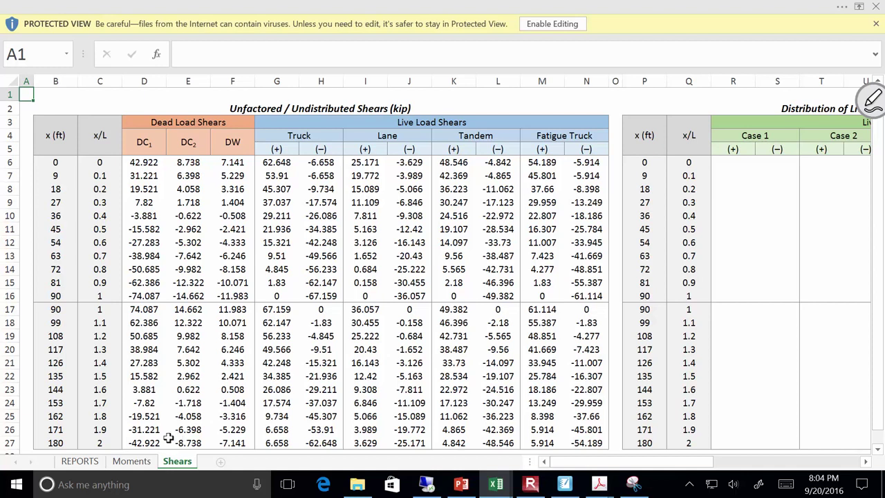
click(72, 464)
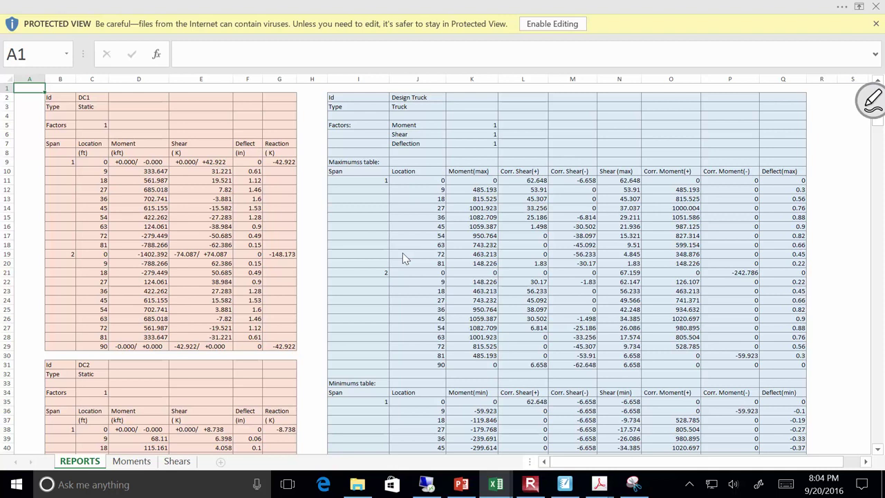
click(131, 460)
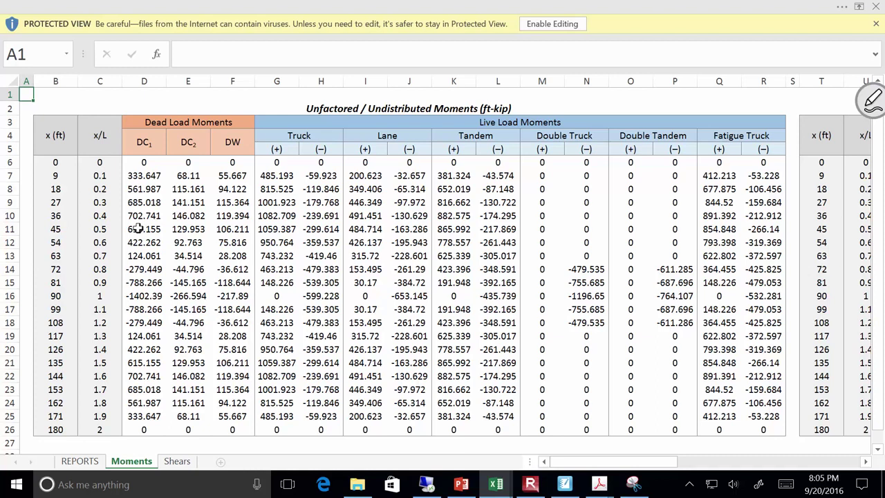
click(178, 462)
click(133, 461)
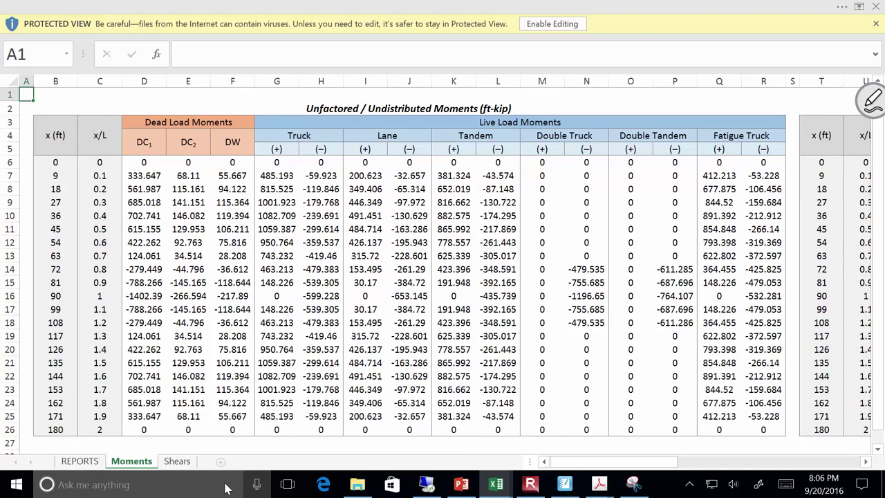
Switch to File Explorer and open the CE 618 Lecture Notes Handout 03a PDF from the Lecture Notes folder.
click(361, 484)
click(372, 101)
click(371, 101)
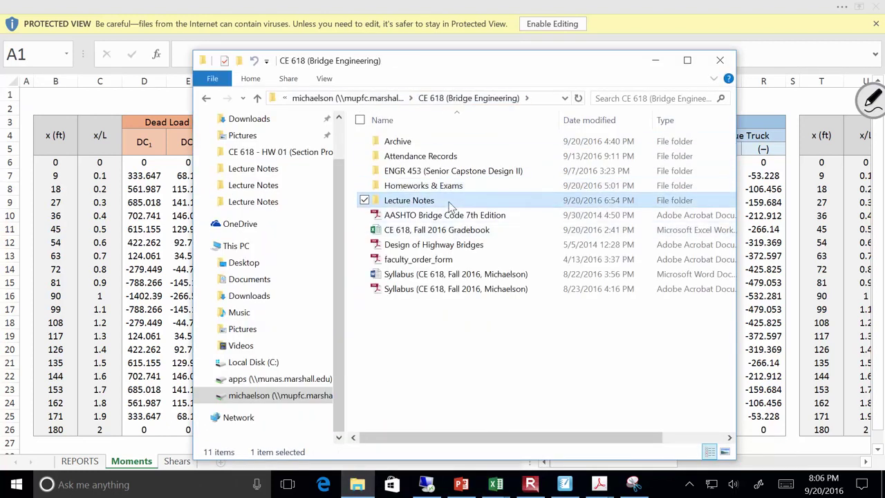
double_click(387, 201)
double_click(457, 230)
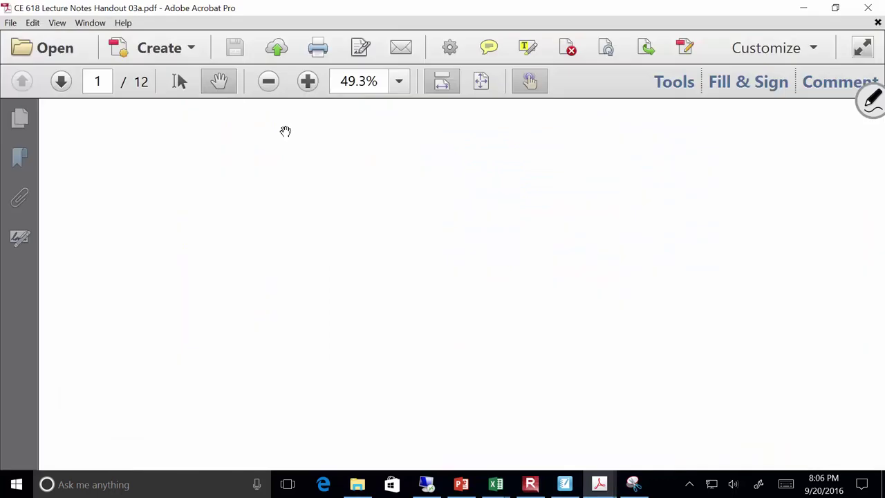
Go to page 12 of the handout and examine the updated LL+IM load cases at 125% magnification.
click(481, 82)
scroll(463, 200, down, 11)
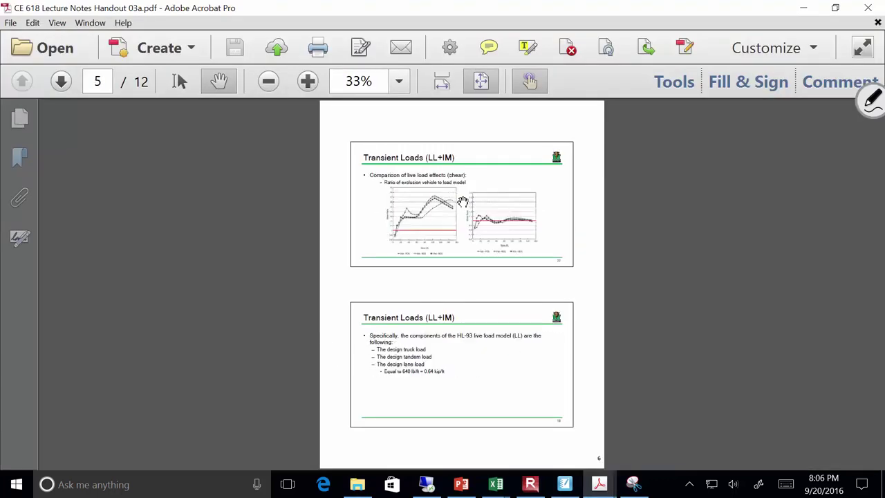
click(442, 81)
scroll(458, 380, down, 8)
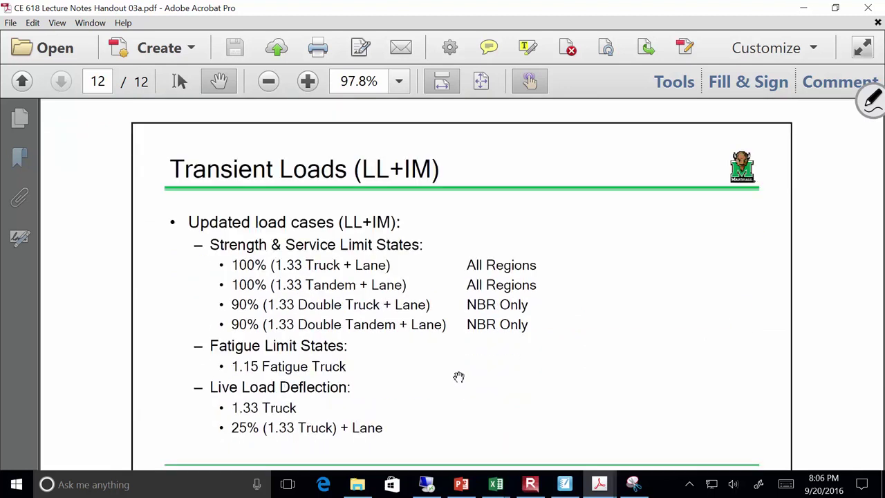
ctrl+scroll(458, 377, up, 1)
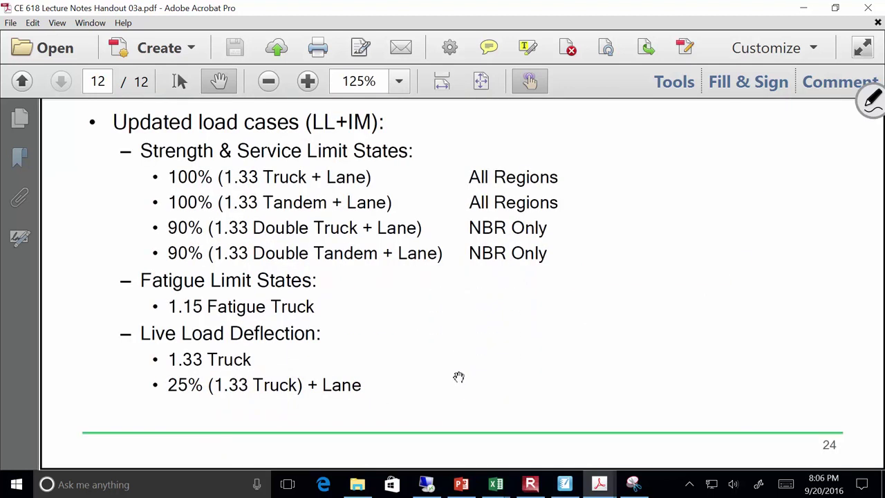
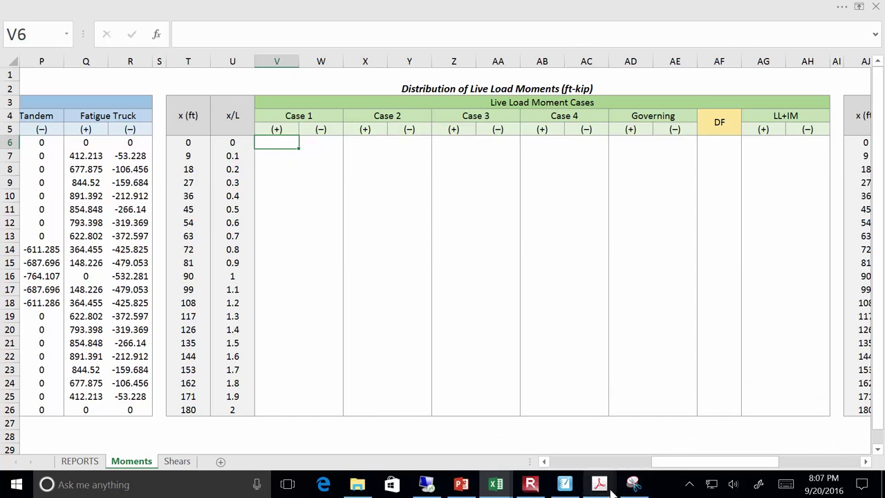
In the Excel Moments sheet, enter =1.33*G6+I6 in V6 for the positive Case 1 moment from truck plus lane.
mouse_move(612, 489)
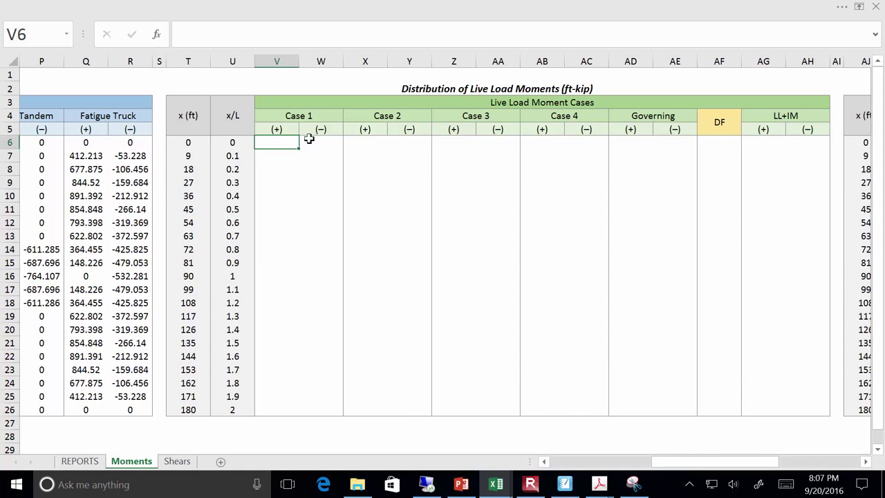
text(=1.33*)
drag(776, 461, 686, 461)
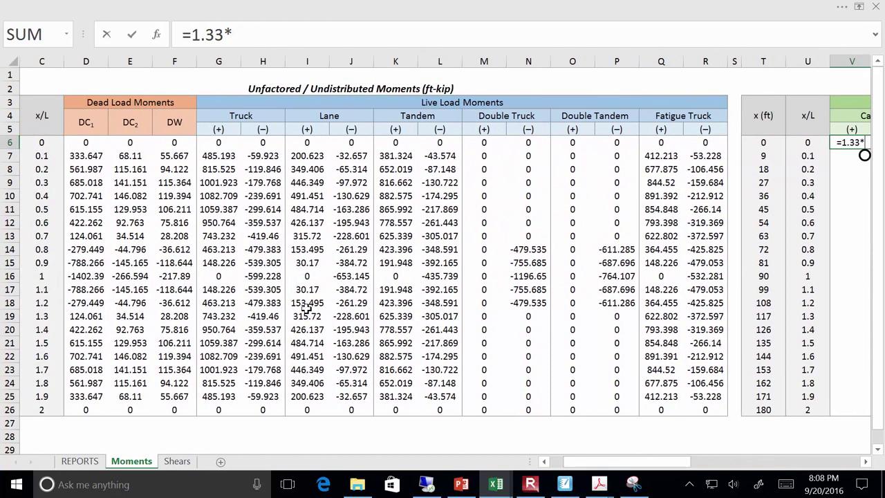
click(220, 142)
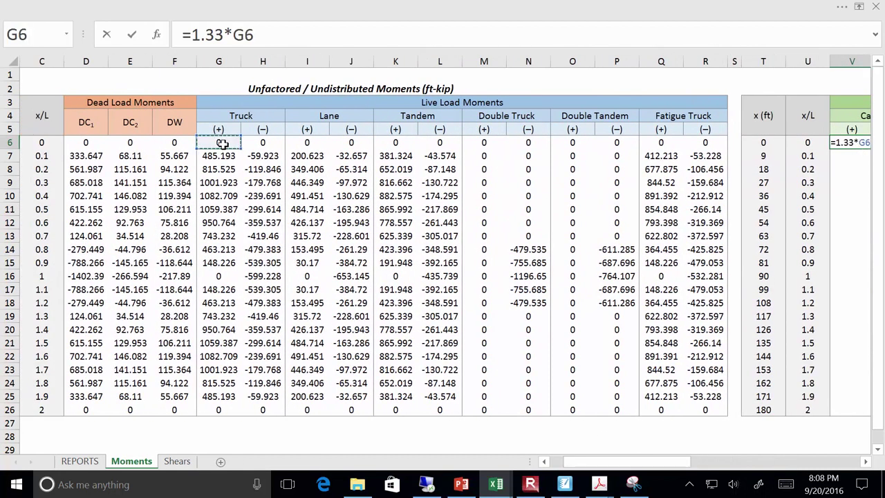
text(+)
click(302, 142)
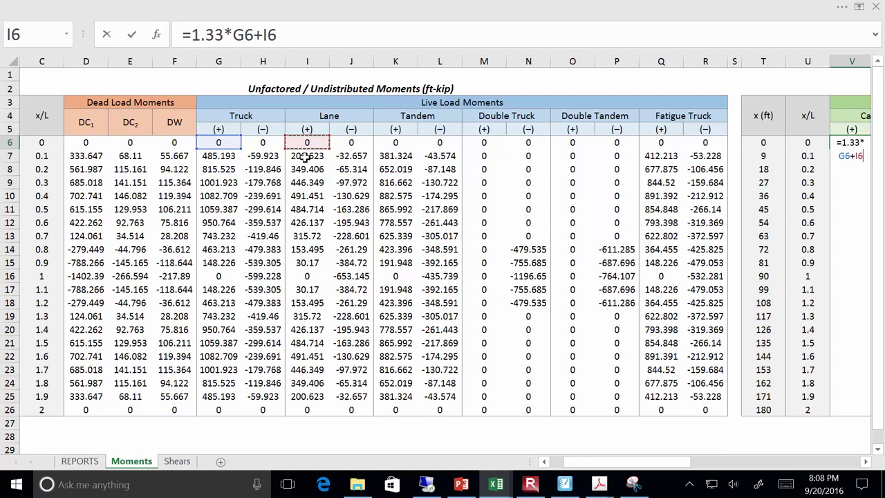
key(Return)
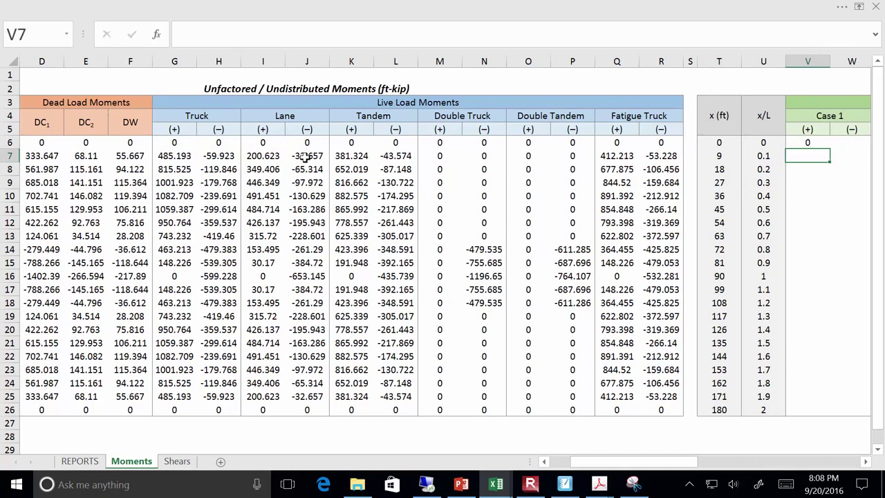
Copy the Case 1 formula from V6 into V6:W26, pasting formulas only.
click(819, 141)
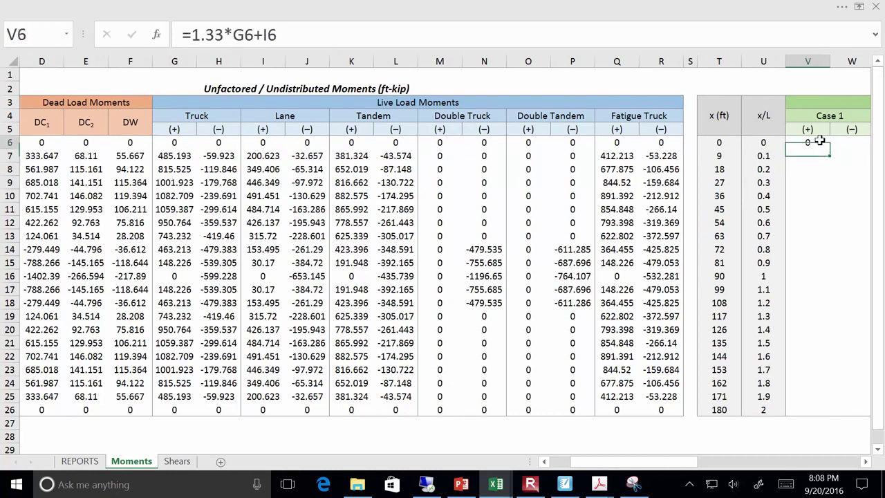
key(Right)
click(767, 144)
key(ctrl+c)
drag(773, 144, 804, 408)
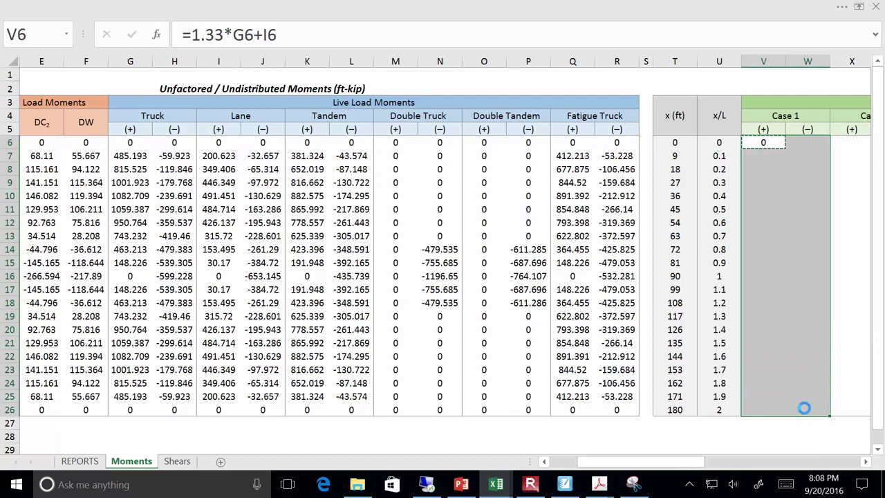
key(ctrl+v)
click(823, 425)
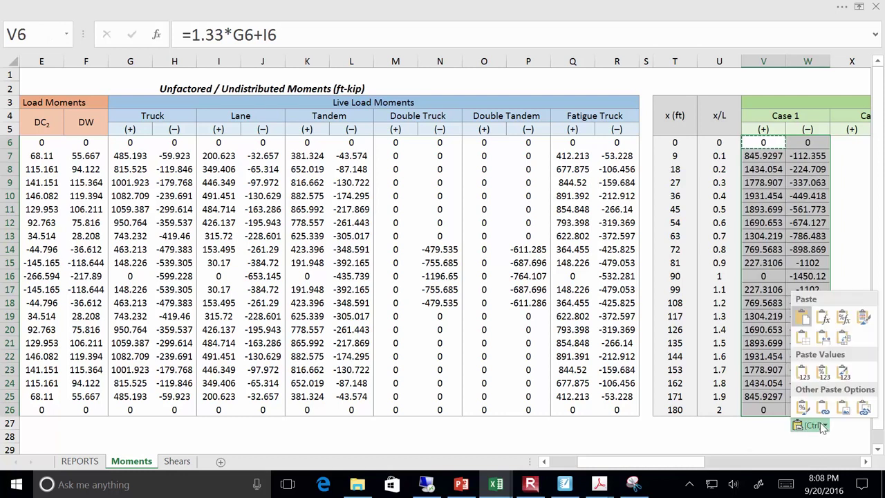
click(822, 317)
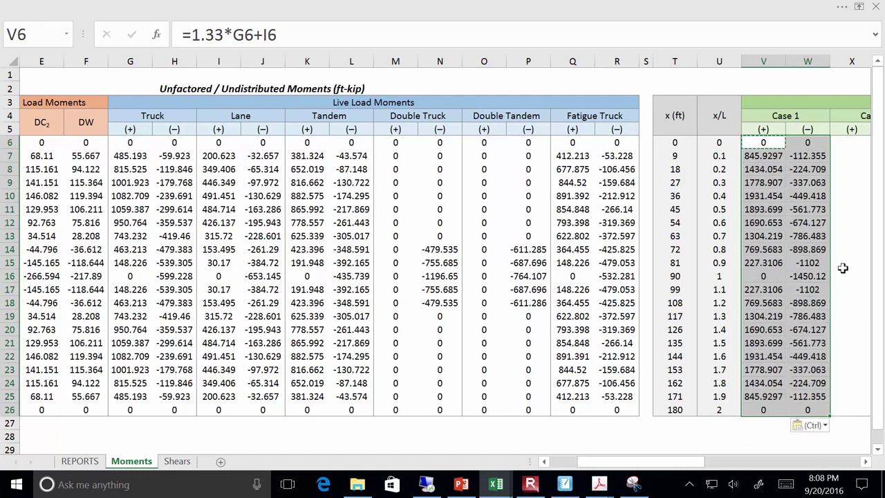
click(842, 268)
Enter =1.33*K6+I6 in X6 for the positive Case 2 moment from tandem plus lane.
scroll(746, 227, right, 5)
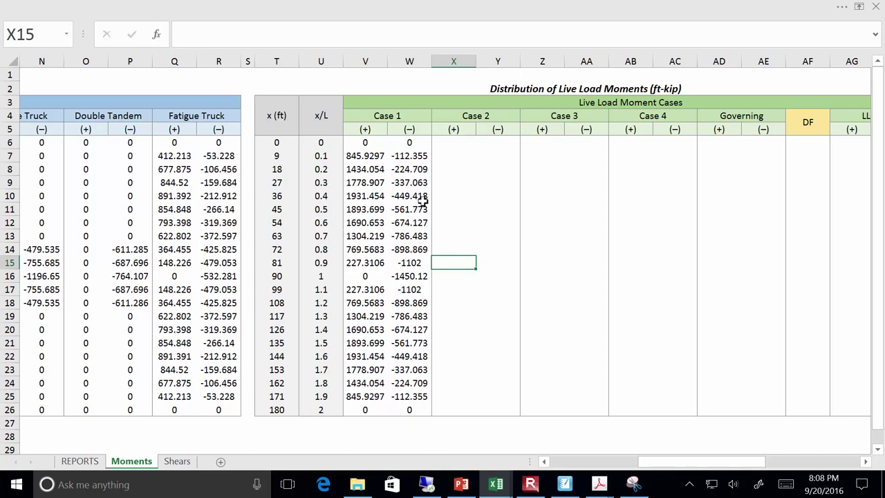
click(448, 141)
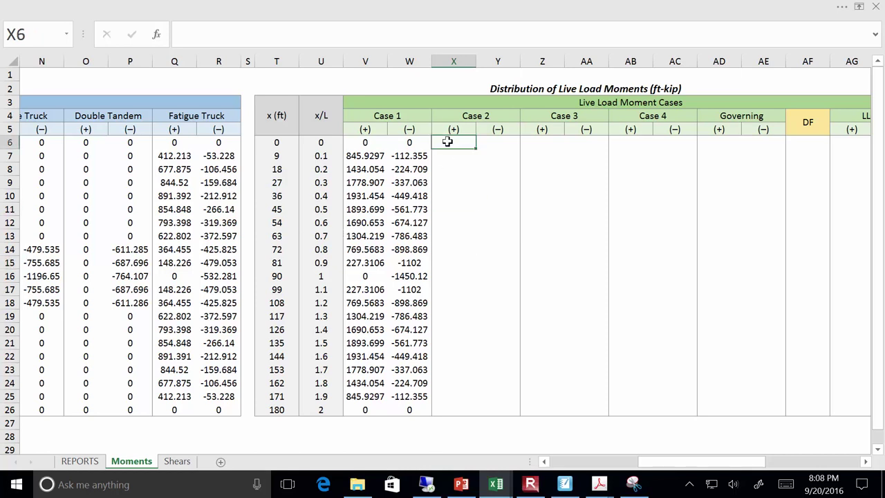
text(=)
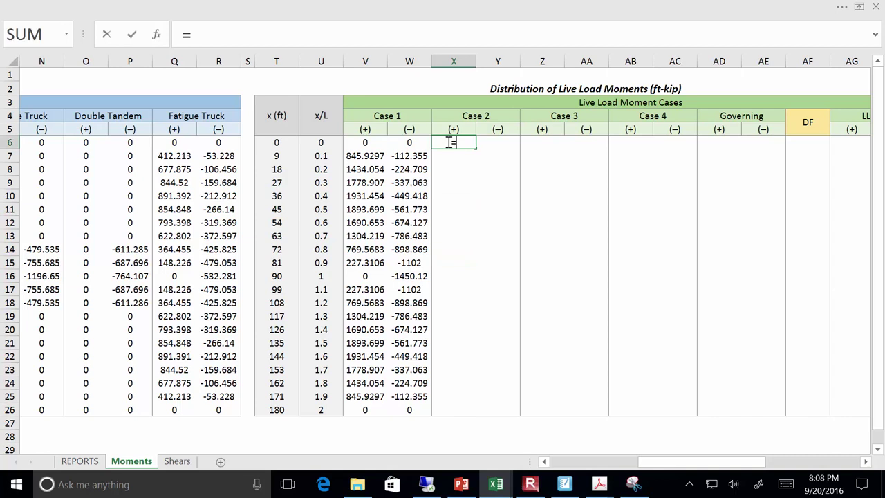
text(1.33*)
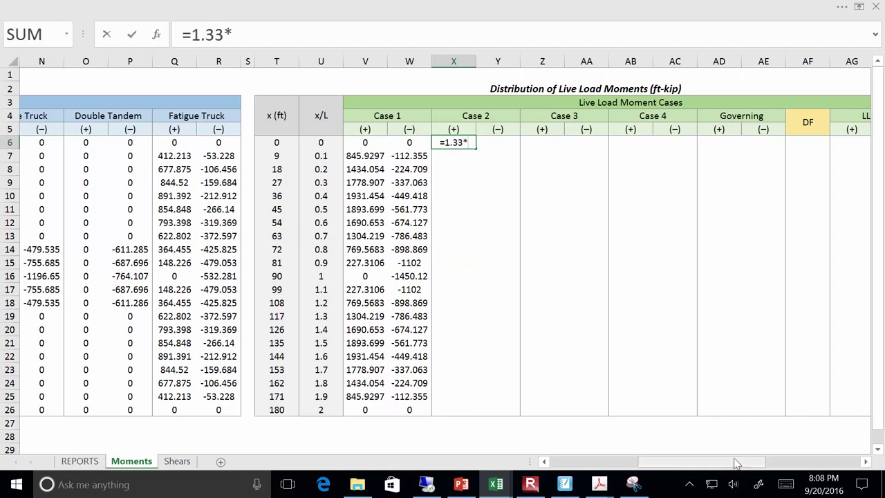
drag(732, 462, 657, 461)
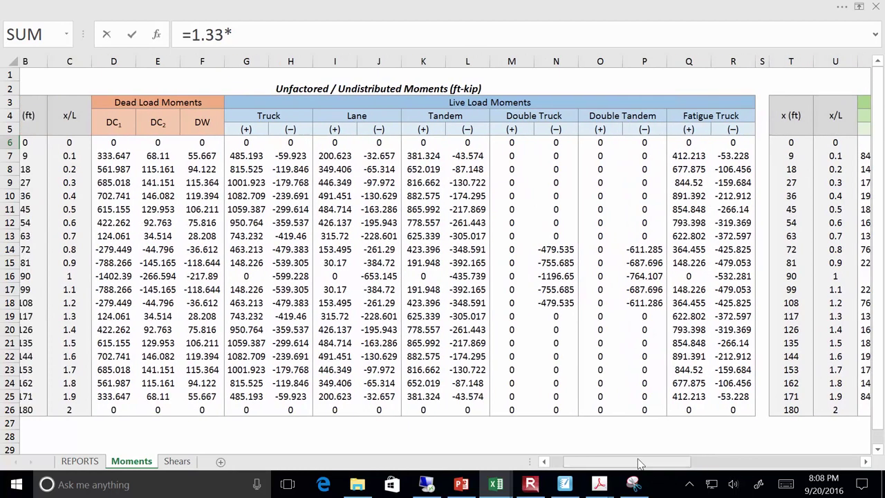
click(395, 157)
click(395, 141)
text(+)
click(302, 142)
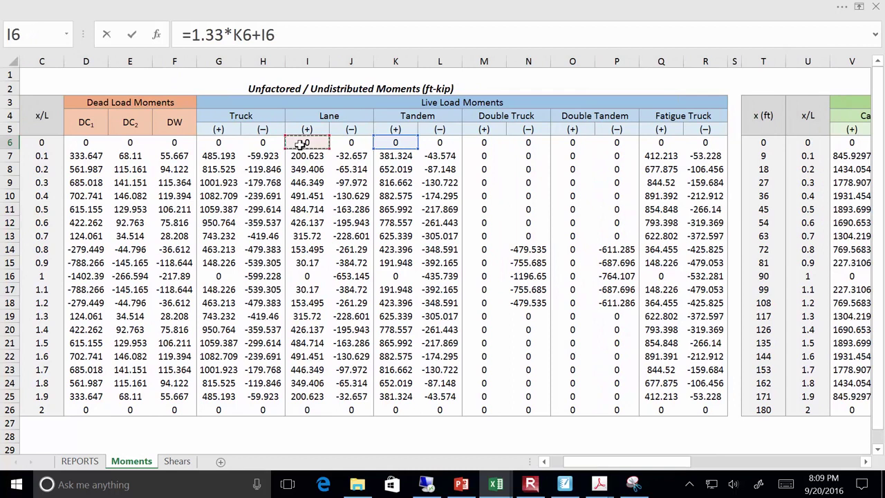
key(Return)
key(Right)
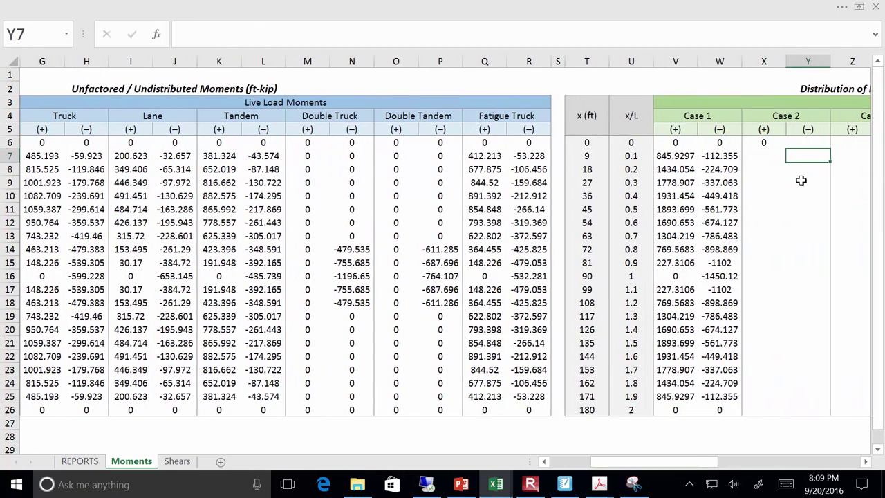
Copy the Case 2 formula from X6 into X6:Y26 to cover all positive and negative moments.
click(772, 142)
key(ctrl+c)
drag(766, 144, 828, 413)
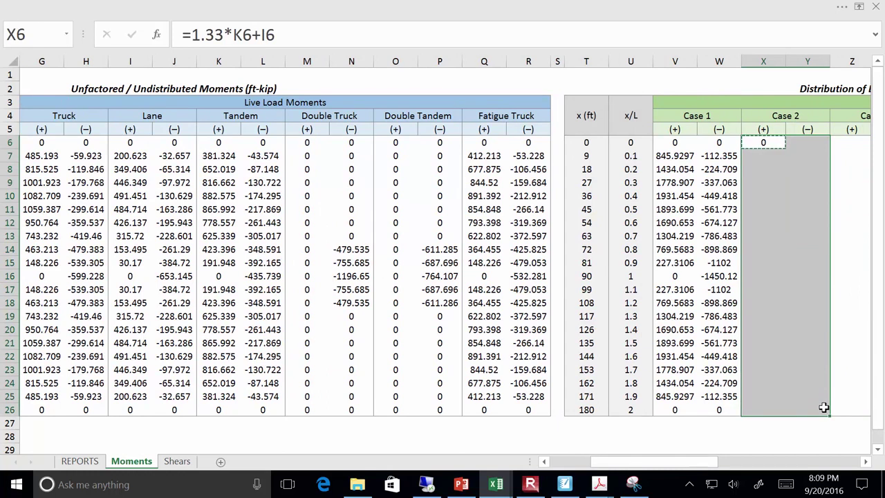
key(ctrl+v)
click(830, 425)
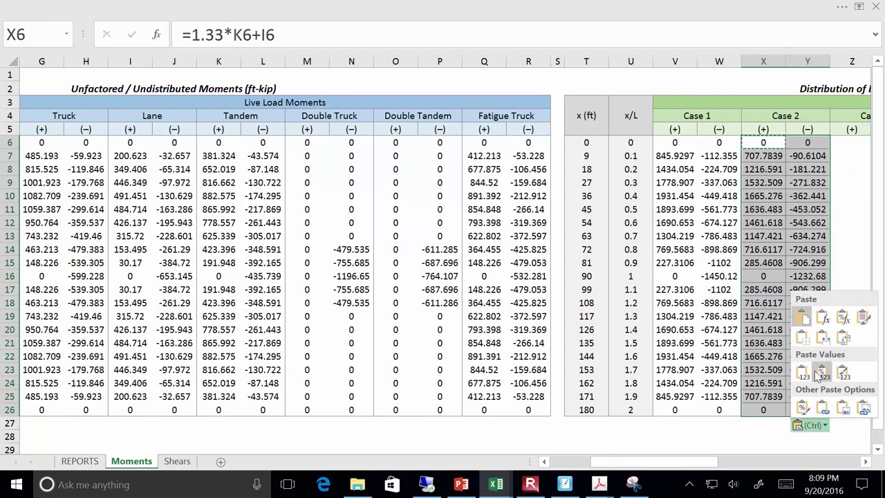
click(802, 309)
click(767, 280)
drag(715, 466, 726, 470)
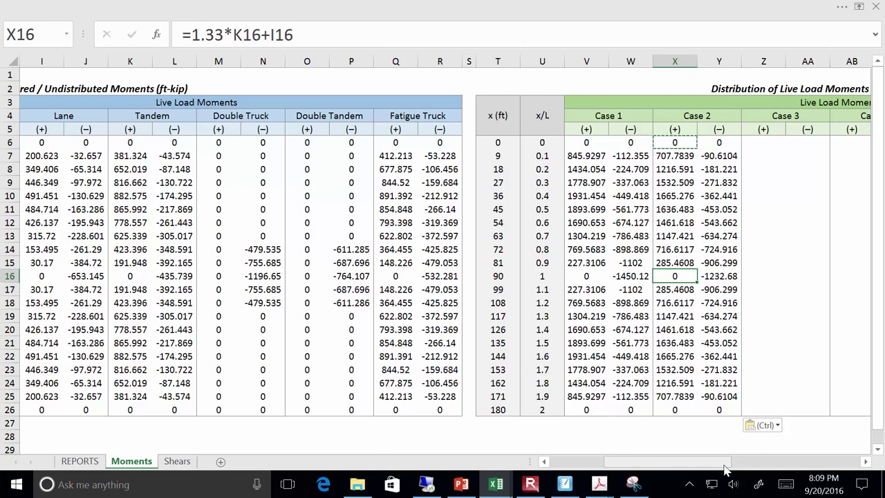
key(Escape)
Enter =90%*(1.33*M6+I6) in Z6 for the positive Case 3 moment from double truck plus lane.
click(754, 144)
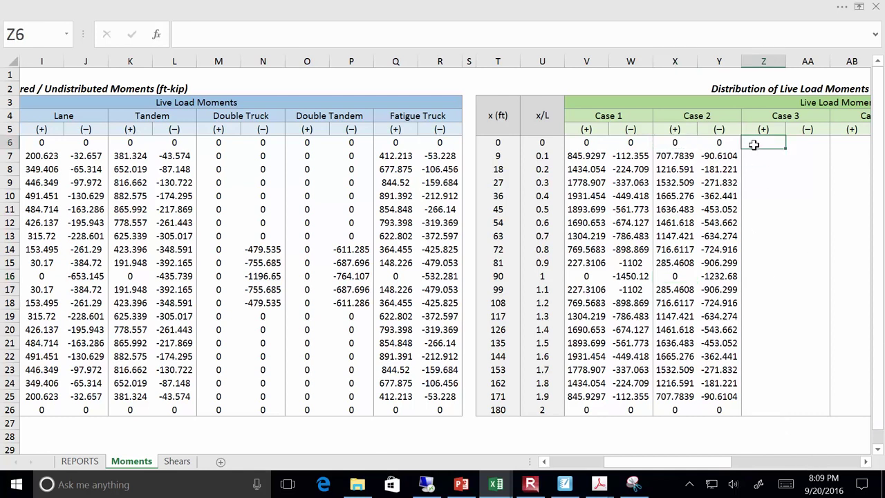
text(=()
key(BackSpace)
text(90%*()
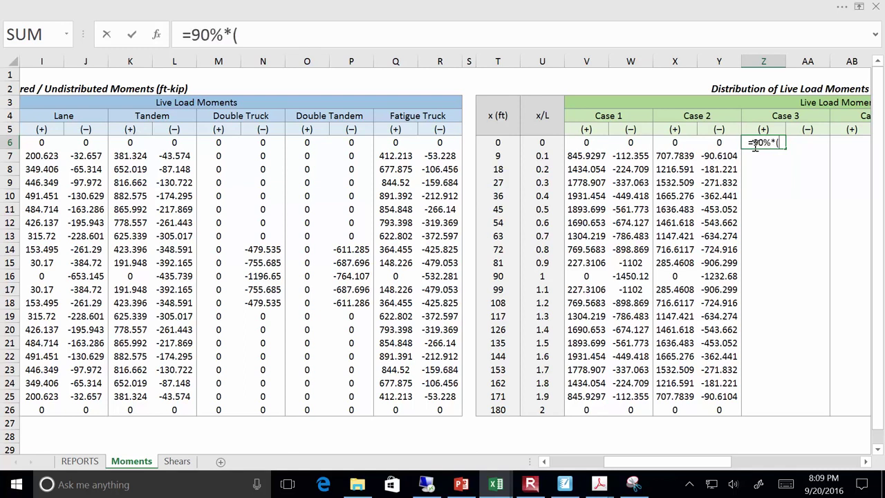
text(1.33*)
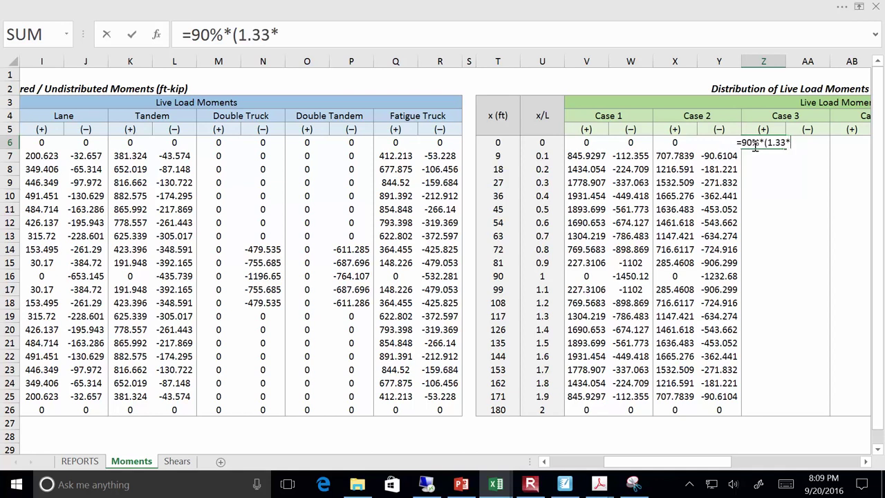
click(222, 157)
click(220, 143)
text(+)
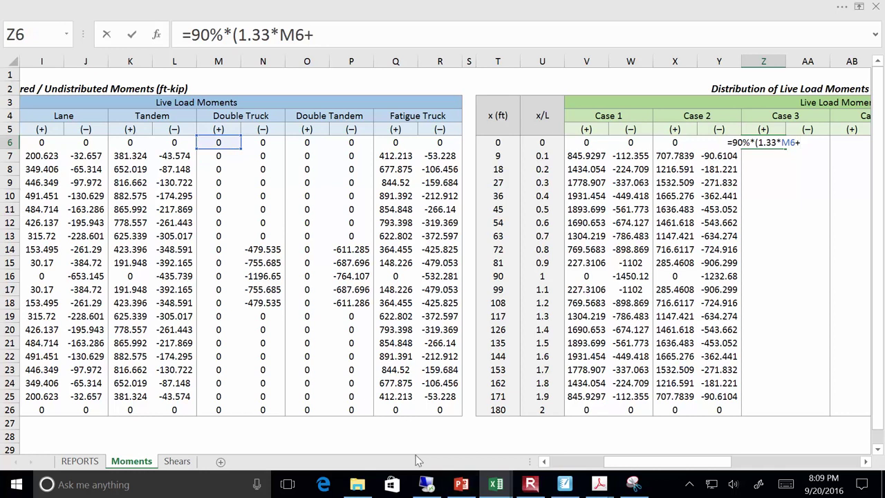
click(56, 141)
text())
key(ctrl+Return)
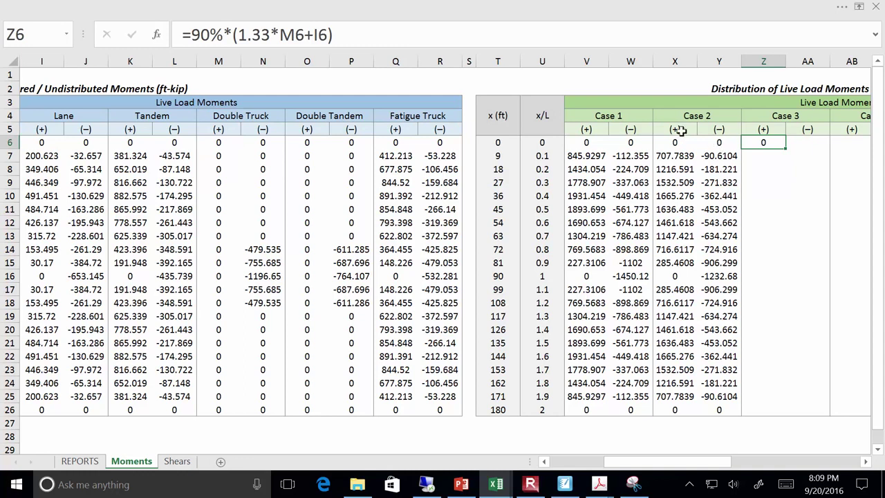
Copy the Case 3 formula from Z6 into Z6:AA26 to cover all positive and negative moments.
key(ctrl+c)
drag(763, 143, 809, 417)
key(ctrl+v)
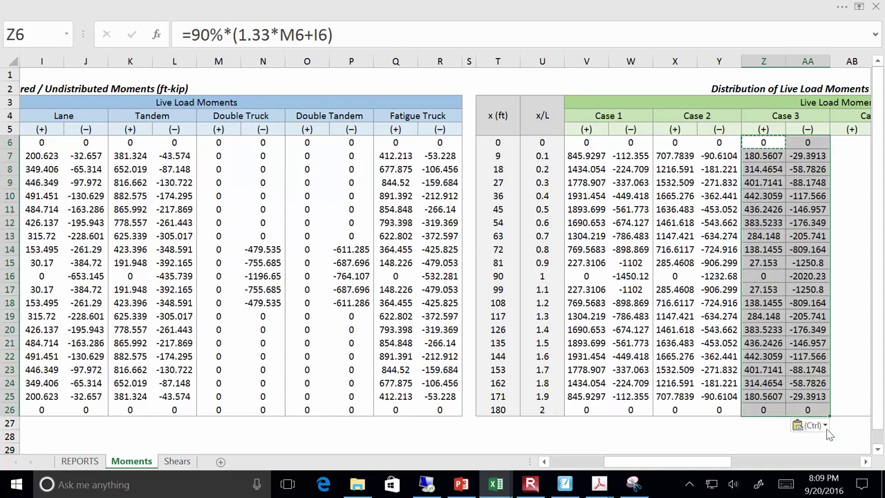
Limit the paste in Case 3 range Z6:AA26 to formulas only, without the source cell's borders.
click(824, 426)
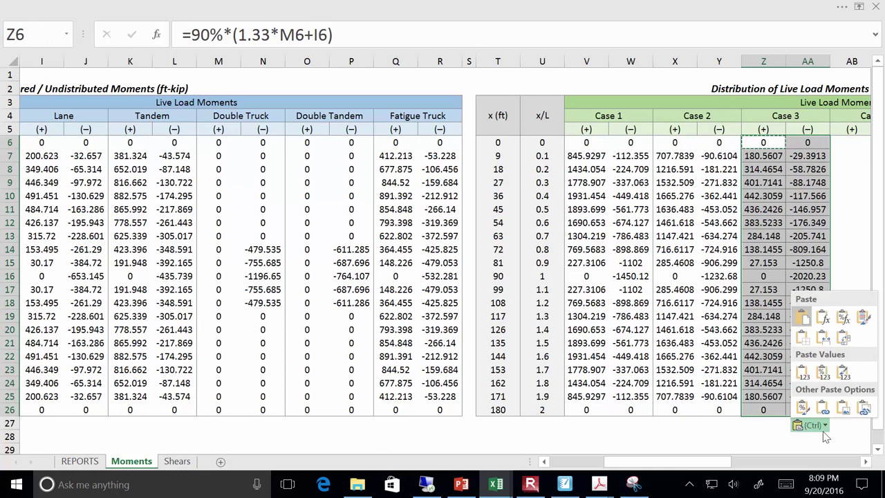
click(828, 318)
click(841, 314)
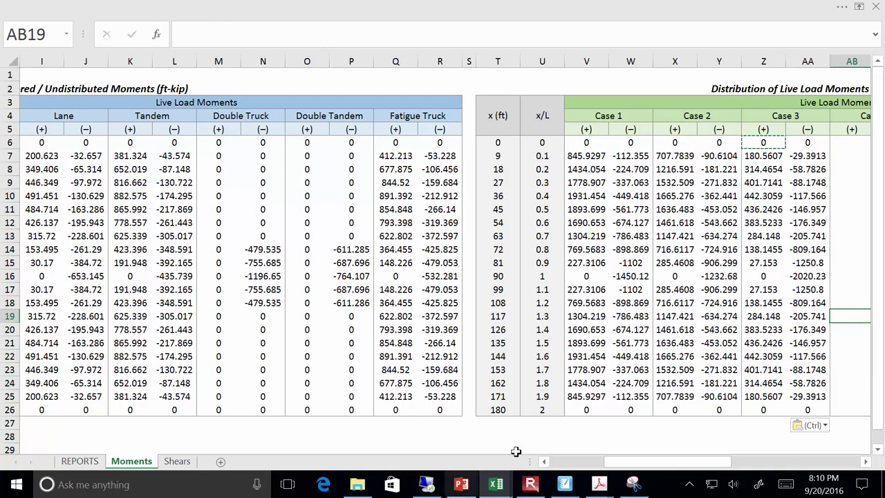
Enter =1.33*O6+I6 in AB6 for the positive Case 4 moment from double tandem plus lane.
click(850, 142)
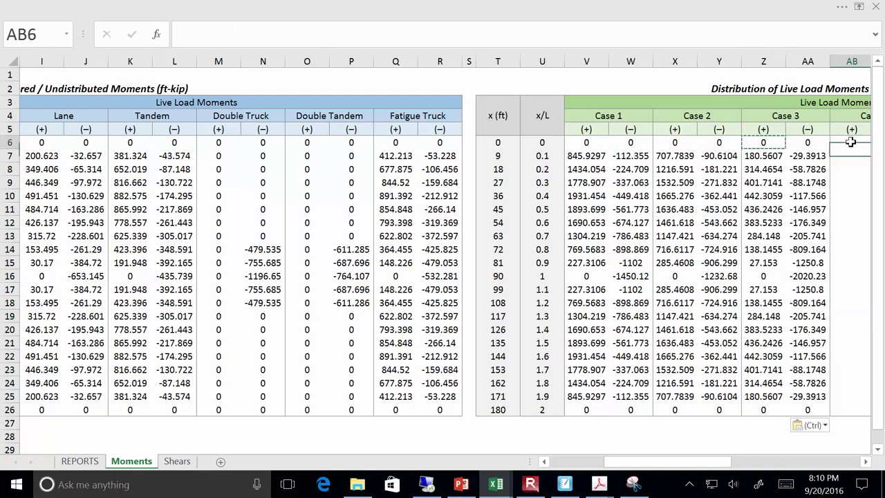
text(=1.33*)
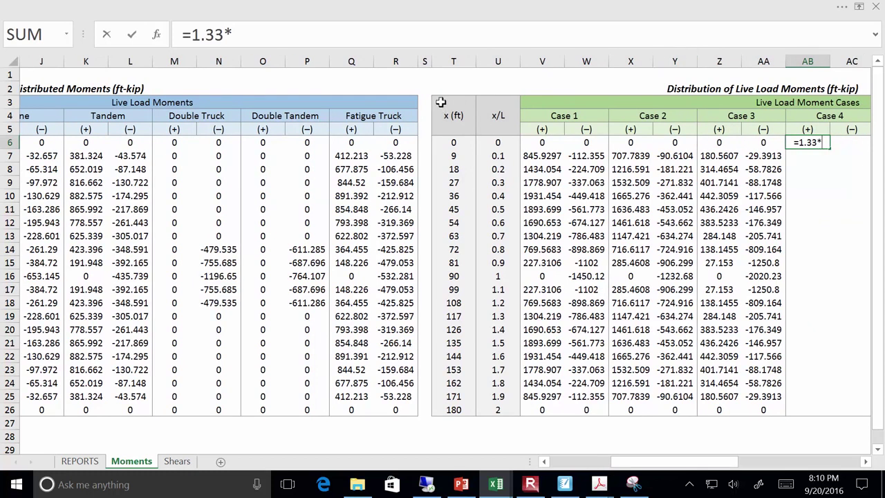
click(275, 139)
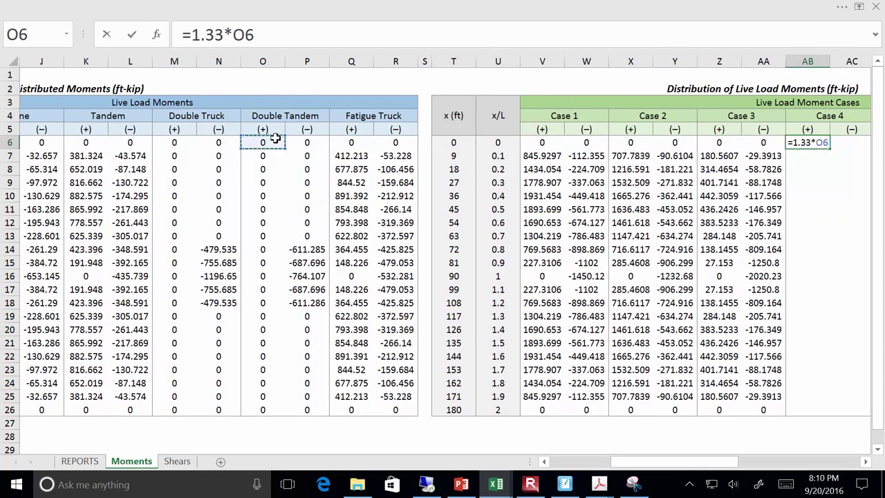
text(+)
drag(668, 460, 655, 460)
click(84, 141)
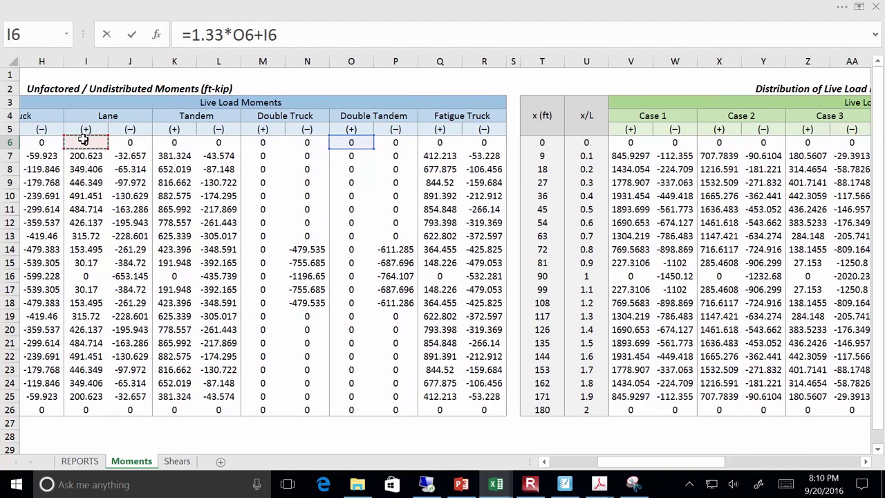
key(Return)
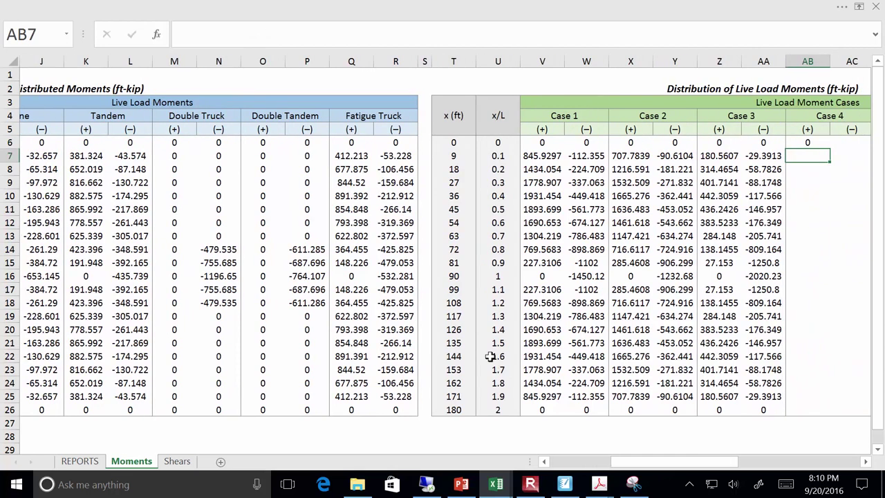
Copy the Case 4 formula from AB6 into AB6:AC26 to cover all positive and negative moments.
click(817, 142)
key(ctrl+c)
drag(817, 141, 851, 410)
key(ctrl+v)
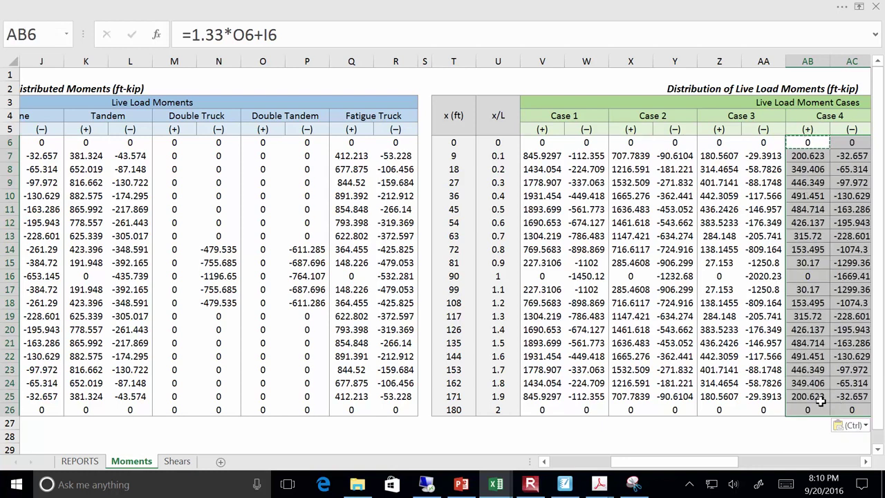
click(852, 426)
click(833, 332)
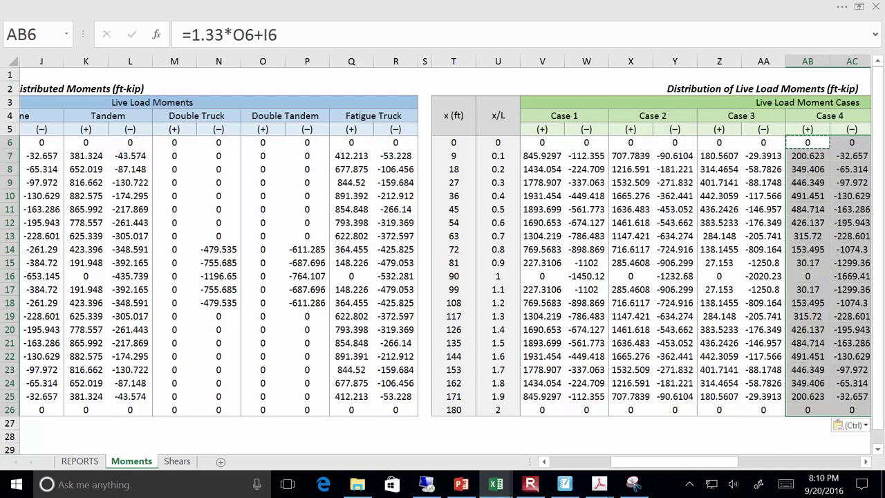
Enter =MAX(V6,X6,Z6,AB6) in AD6 for the governing positive moment of the four cases.
scroll(747, 449, right, 4)
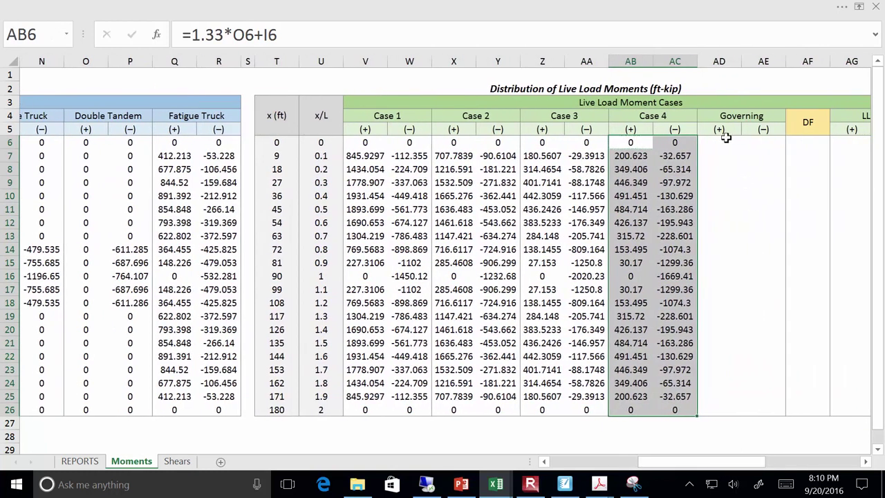
click(724, 137)
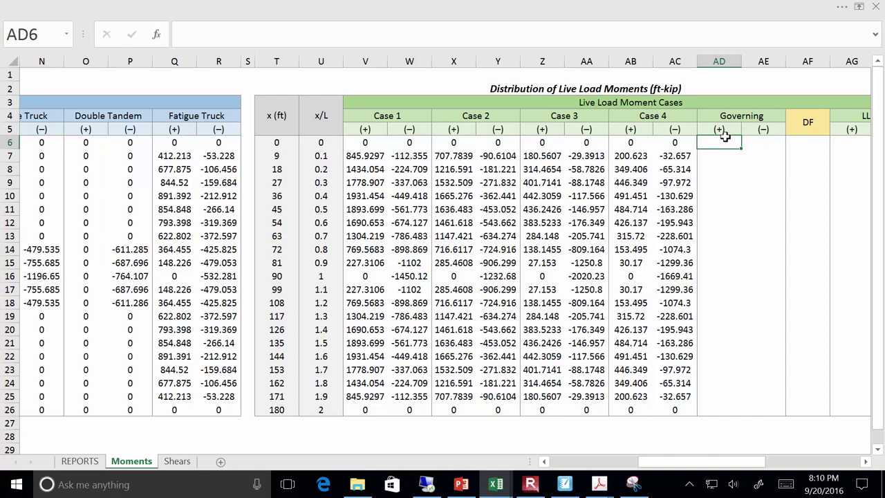
text(=ma)
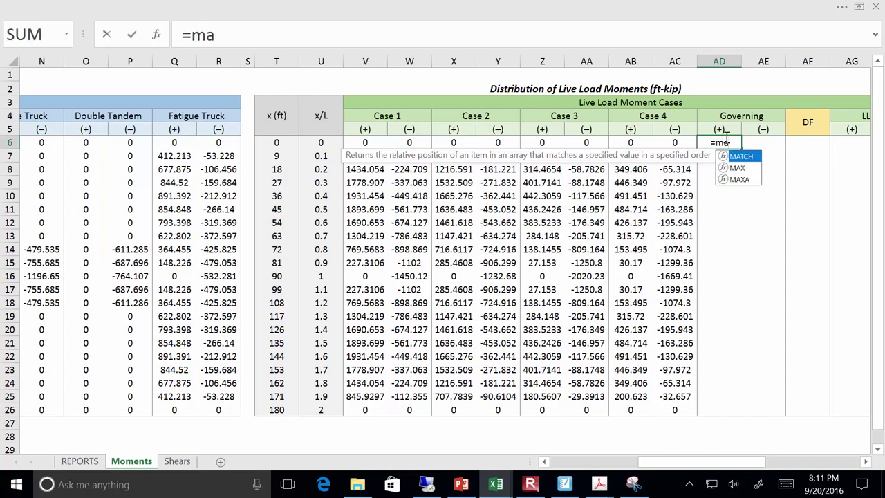
text(x()
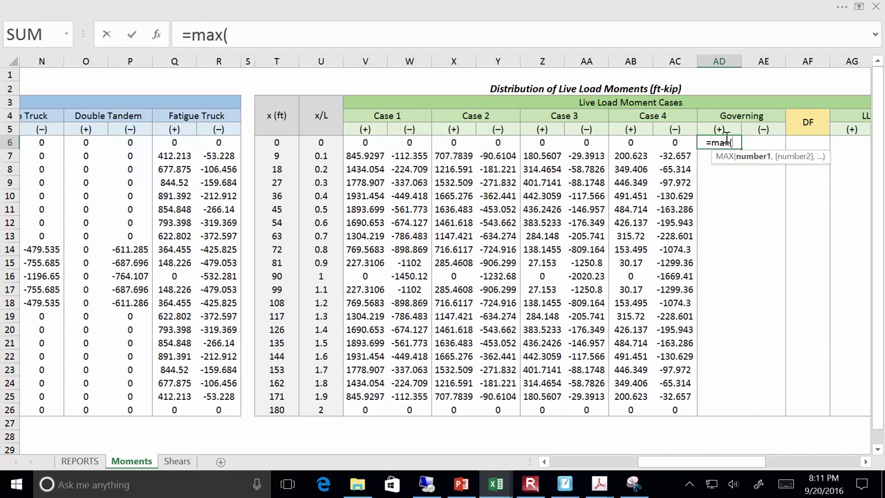
click(377, 142)
text(,)
click(455, 141)
text(,)
click(542, 142)
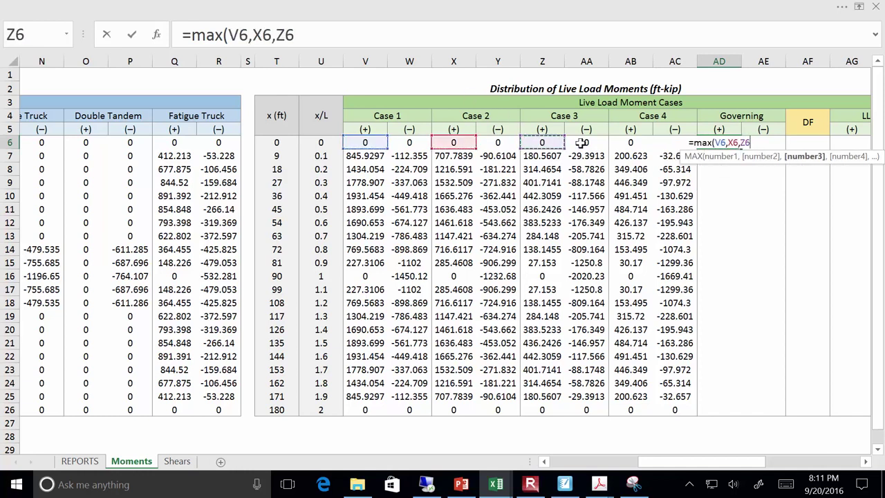
text(,)
click(631, 141)
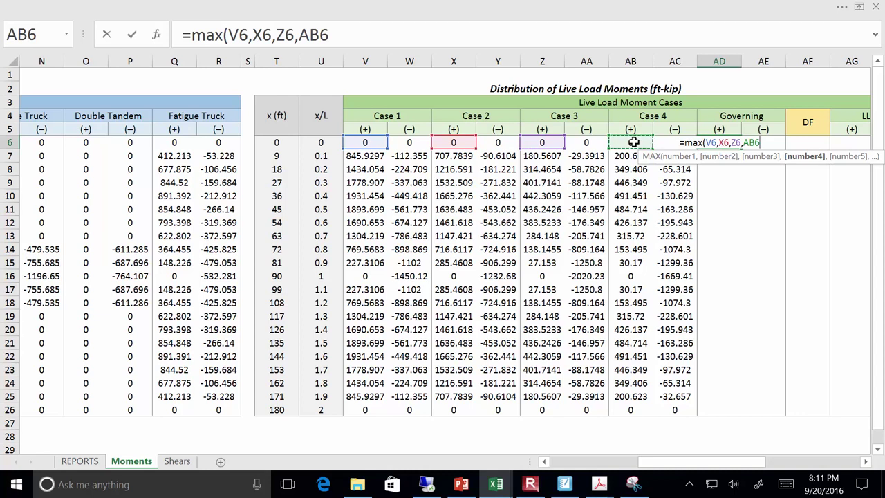
text())
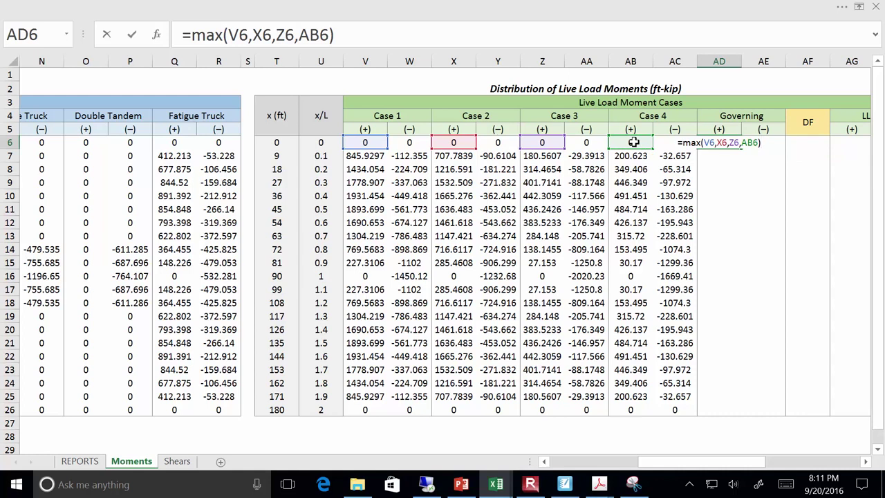
key(Return)
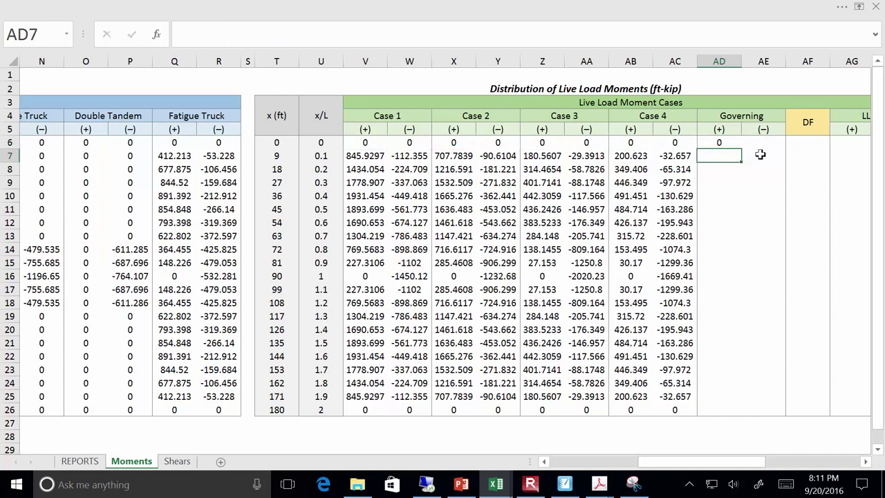
Fill the governing positive moment formula from AD6 down to AD26 without formatting.
click(711, 142)
click(744, 148)
click(737, 148)
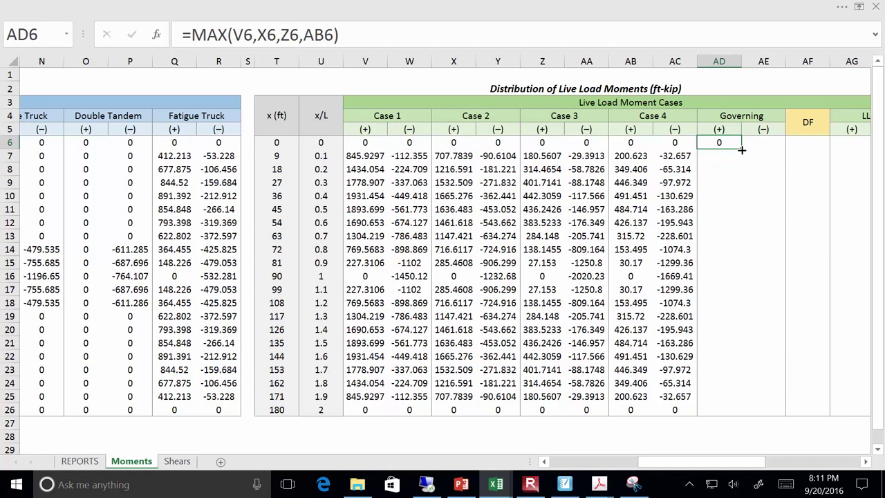
double_click(741, 149)
click(752, 423)
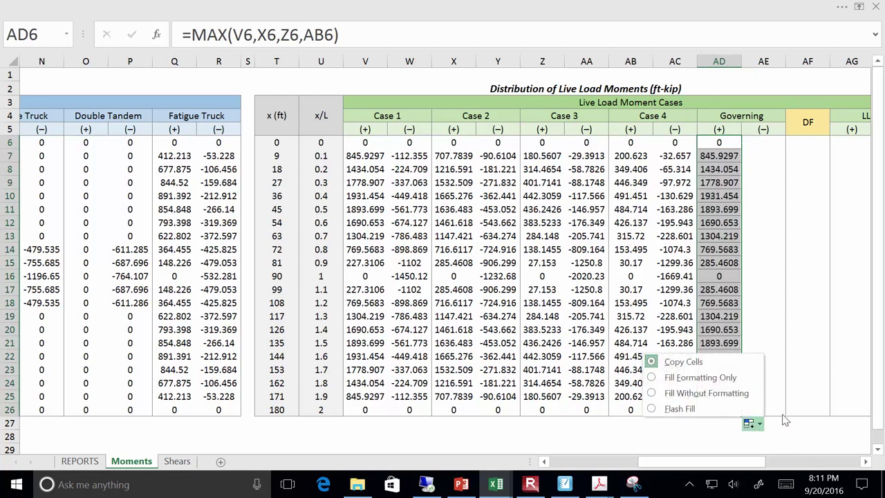
click(752, 394)
click(756, 299)
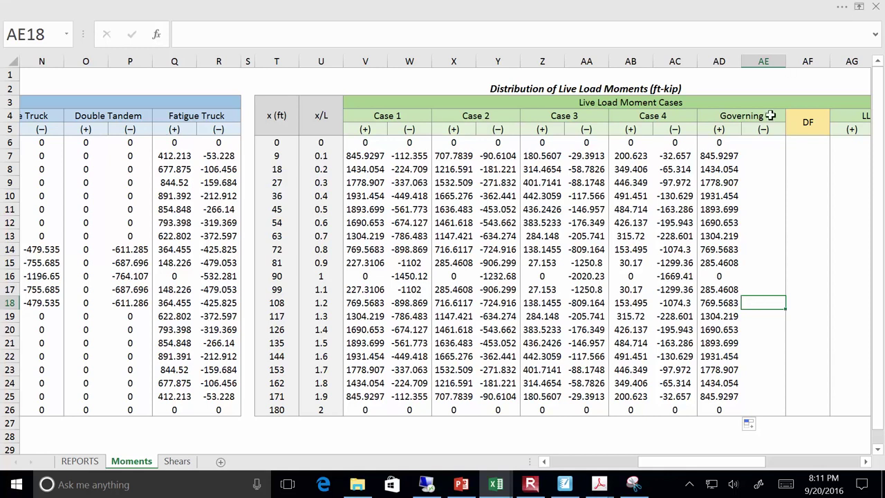
Enter =MIN(W6,Y6,AA6,AC6) in AE6 for the governing negative moment of the four cases.
click(737, 147)
click(758, 147)
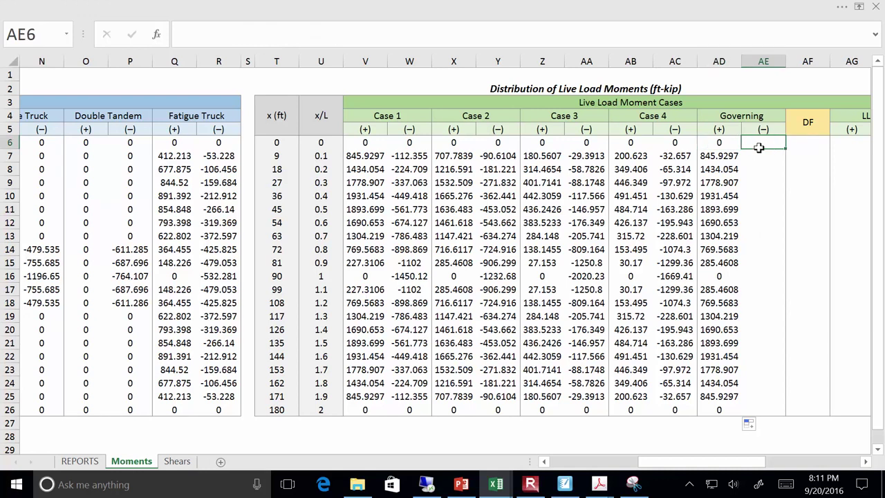
text(=min)
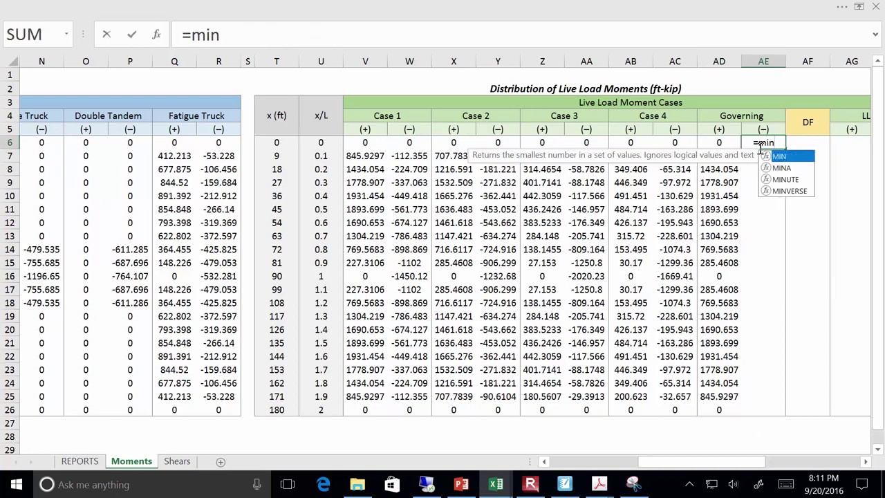
text(()
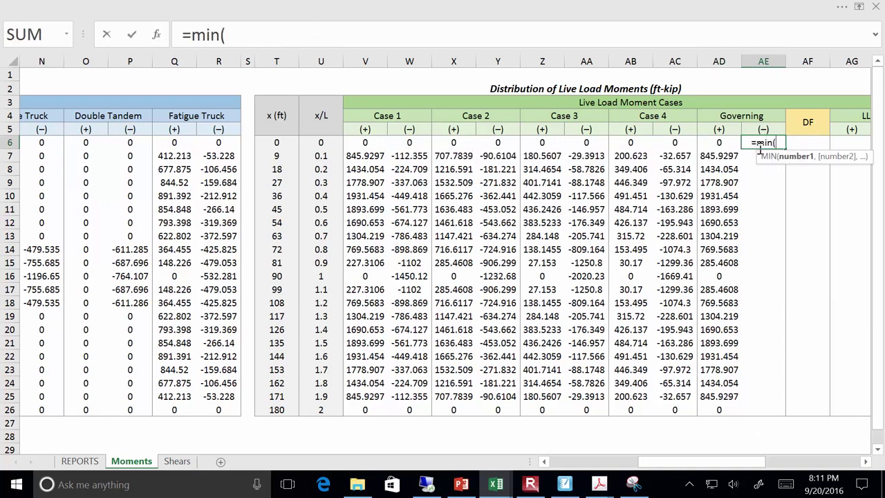
click(419, 143)
text(,)
click(491, 143)
text(,)
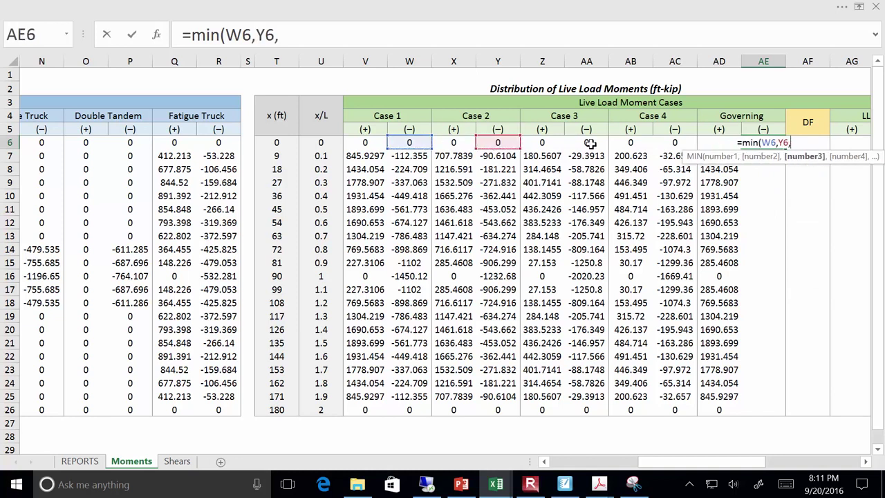
click(588, 143)
text(,)
click(671, 143)
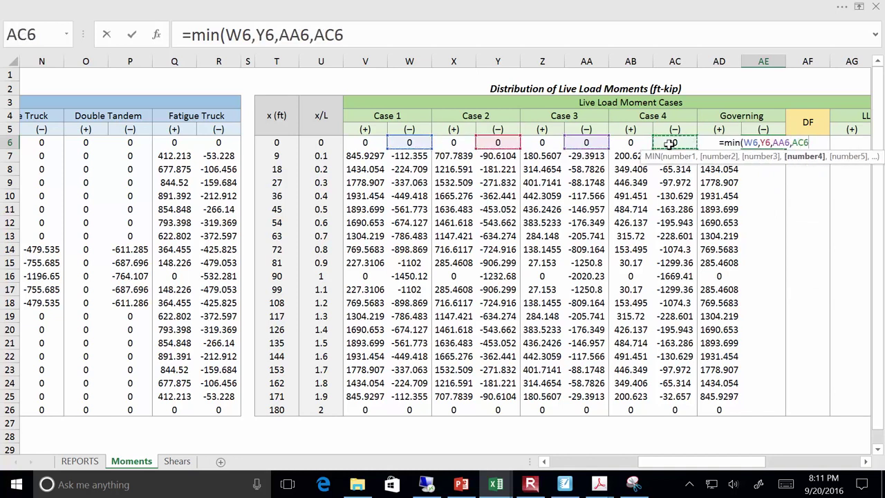
text())
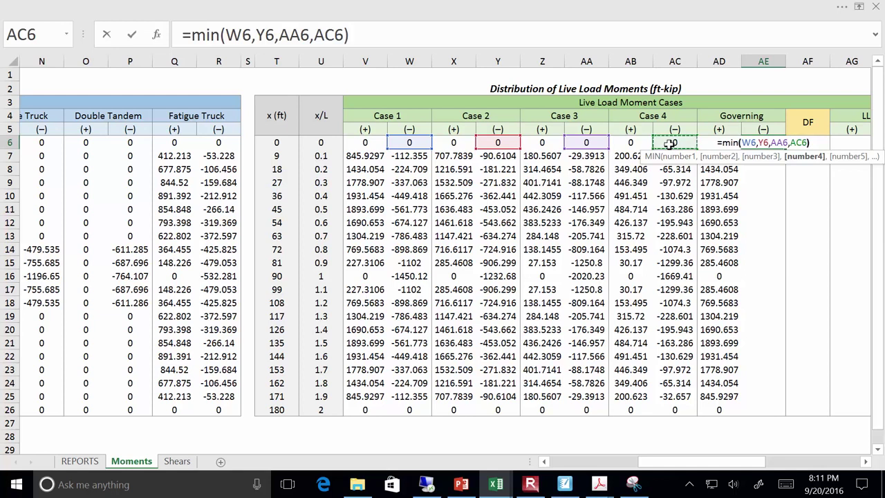
key(Return)
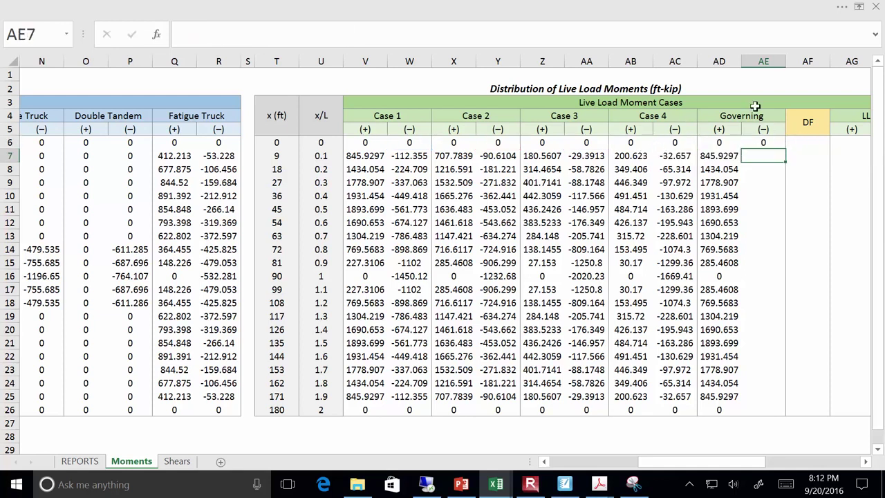
Fill the governing negative moment formula from AE6 down to AE26 without formatting.
click(769, 144)
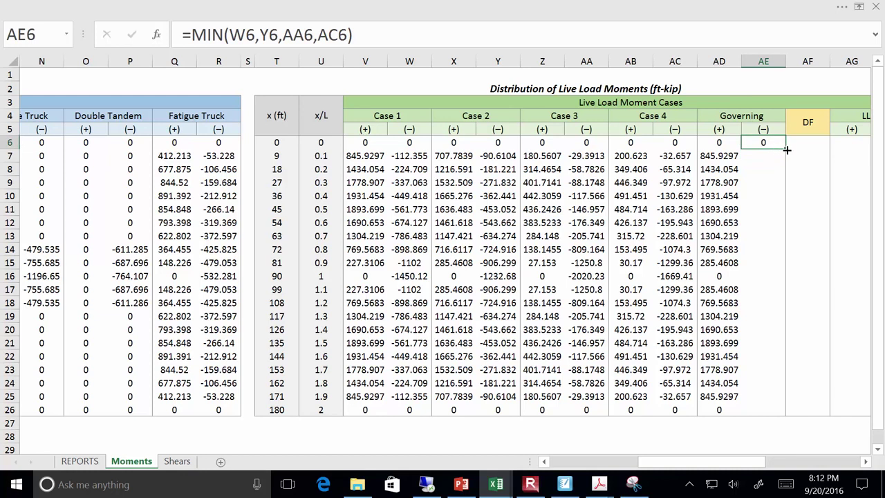
double_click(785, 149)
click(799, 427)
click(788, 401)
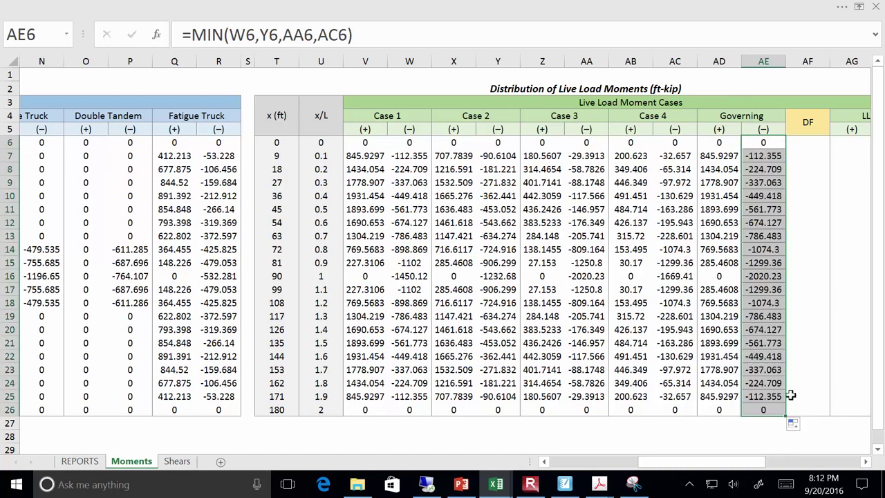
click(807, 330)
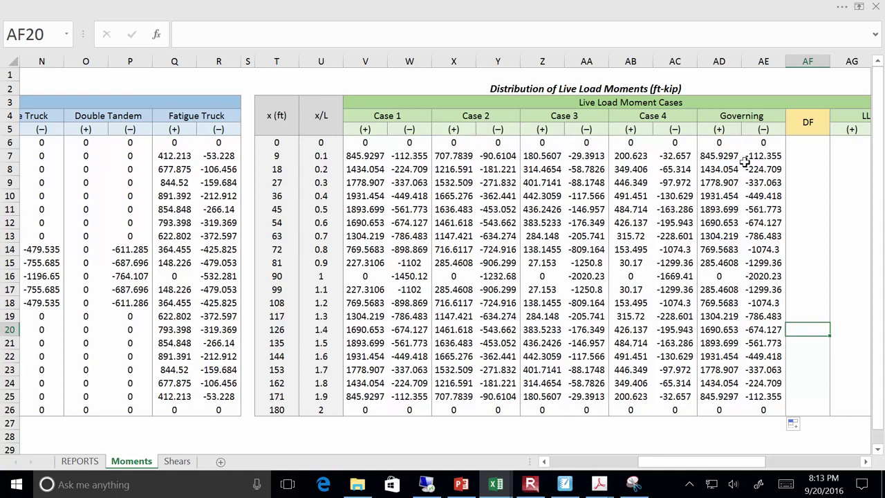
Switch to SMART Notebook and look up the moment distribution factor for the strength and service limit states in the summary.
click(565, 484)
scroll(558, 382, up, 4)
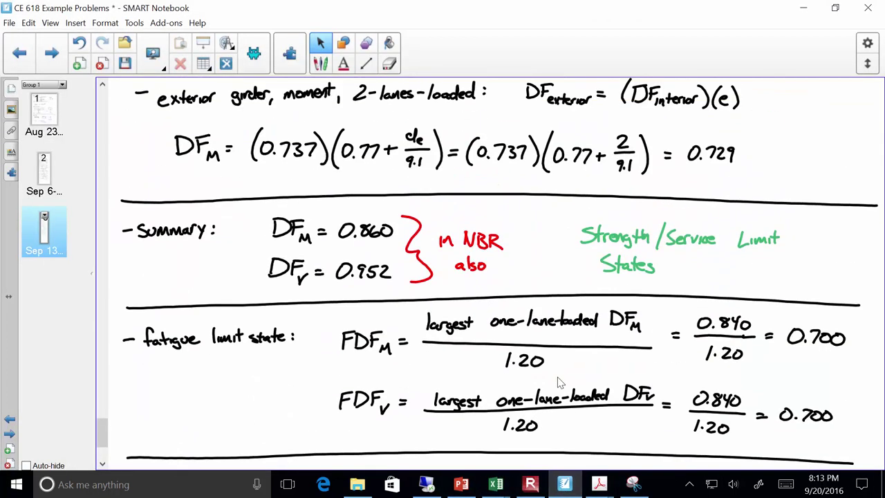
scroll(558, 382, up, 1)
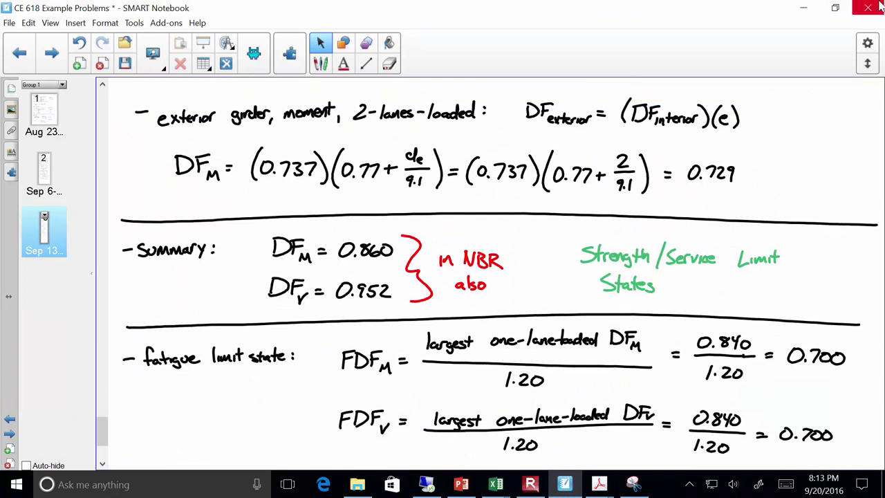
click(804, 7)
Return to the Excel Moments sheet and enter a distribution factor of 0.86 in AF6 and AF7.
click(803, 140)
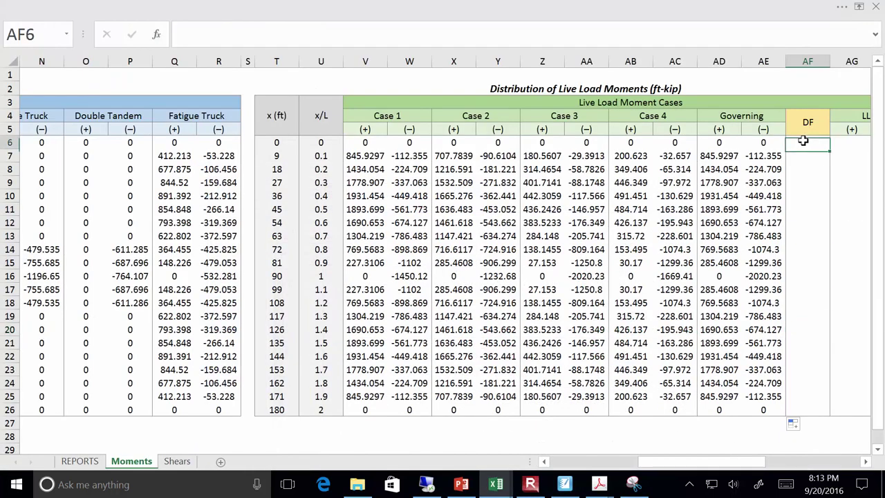
text(.86)
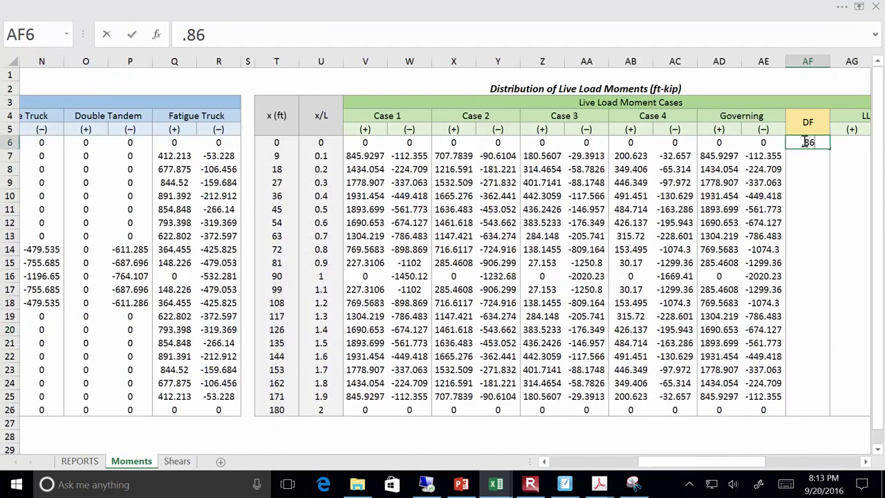
key(Return)
text(.86)
key(Return)
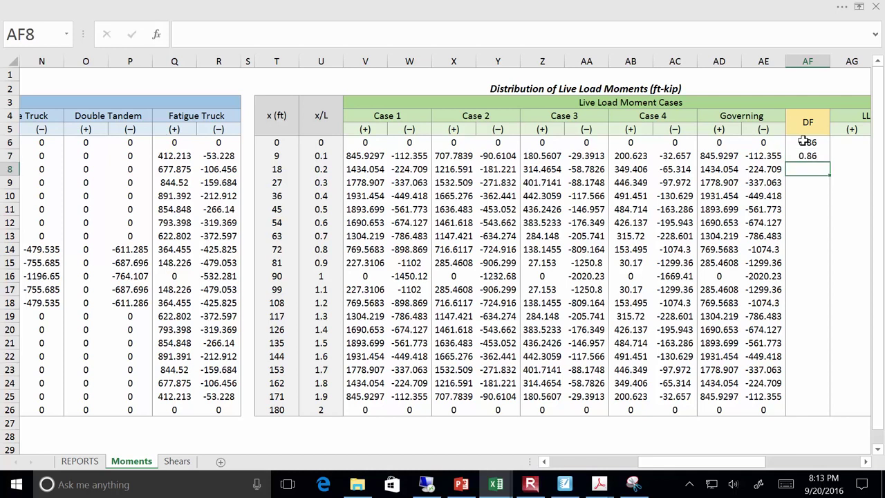
Fill the 0.86 distribution factor down the DF column through AF26.
drag(803, 141, 822, 412)
click(836, 425)
click(836, 425)
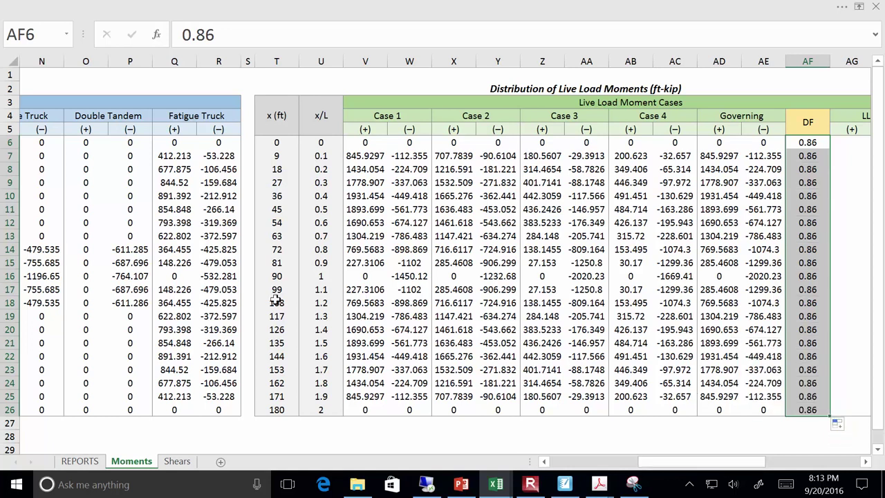
Clear the distribution factors from AF14 to AF18.
drag(146, 253, 802, 300)
drag(817, 252, 818, 304)
key(Delete)
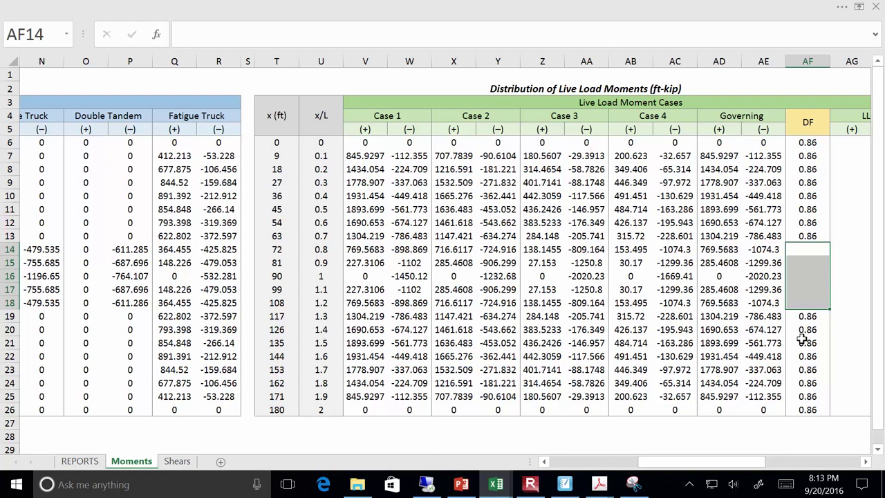
Enter =AD6*AF6 in AG6 for the distributed positive LL+IM moment.
scroll(766, 363, right, 5)
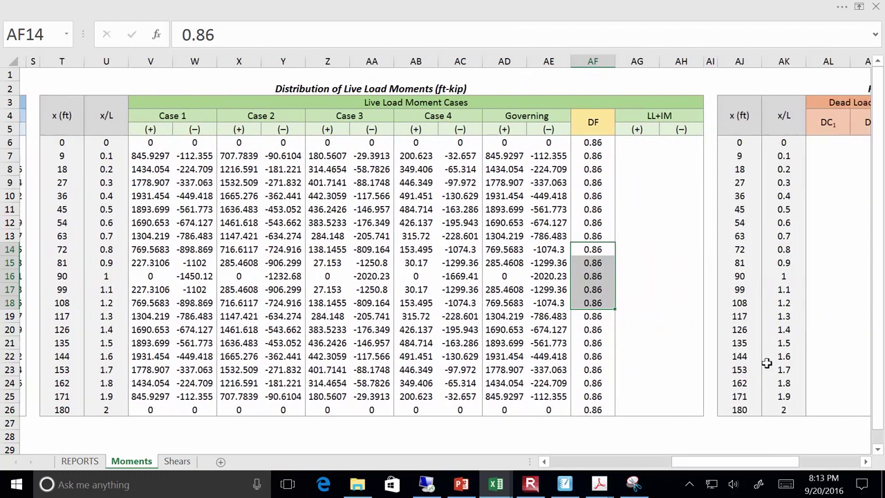
ctrl+scroll(671, 127, up, 3)
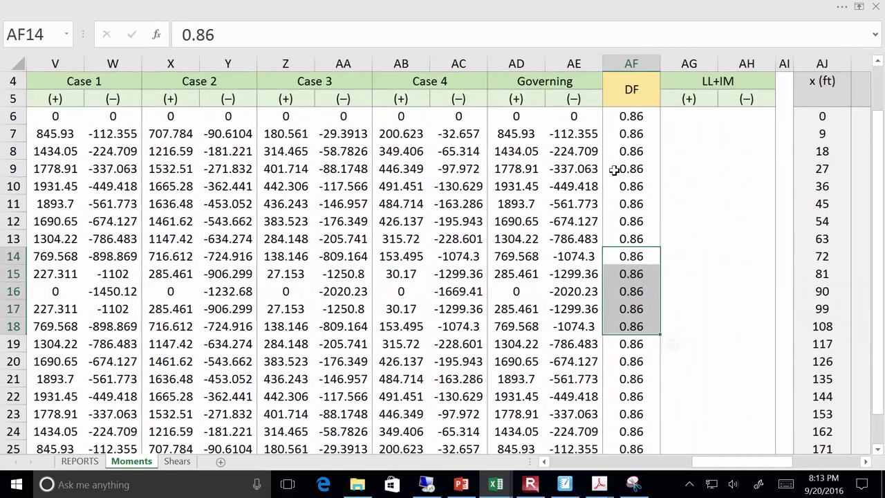
scroll(587, 176, up, 1)
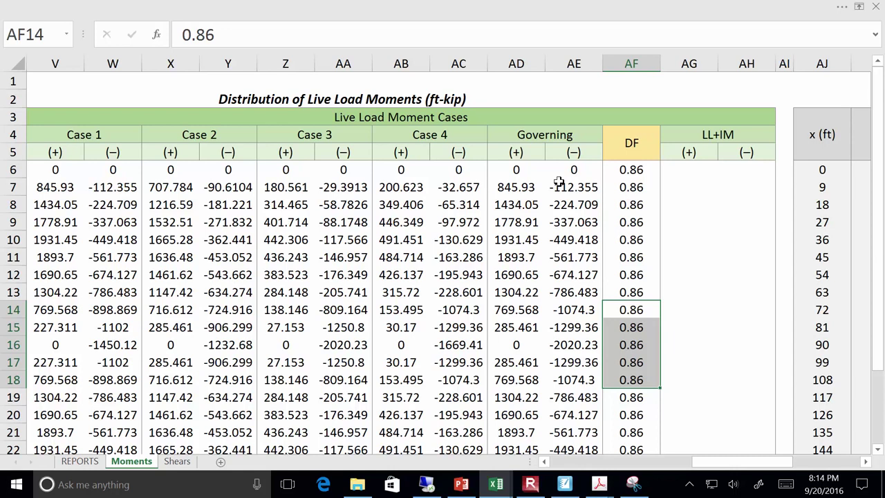
double_click(668, 171)
text(=)
click(525, 172)
text(*)
click(589, 172)
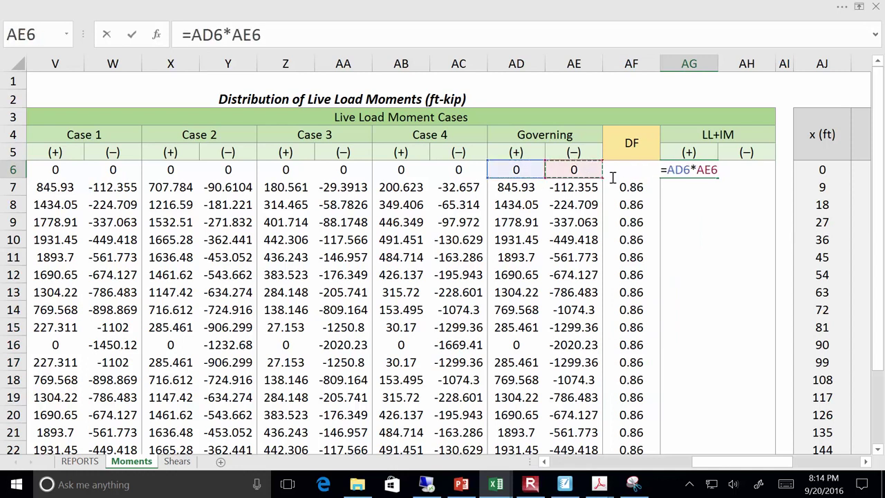
click(616, 176)
key(Return)
Enter =AE6*AF6 in AH6 for the distributed negative LL+IM moment.
click(750, 170)
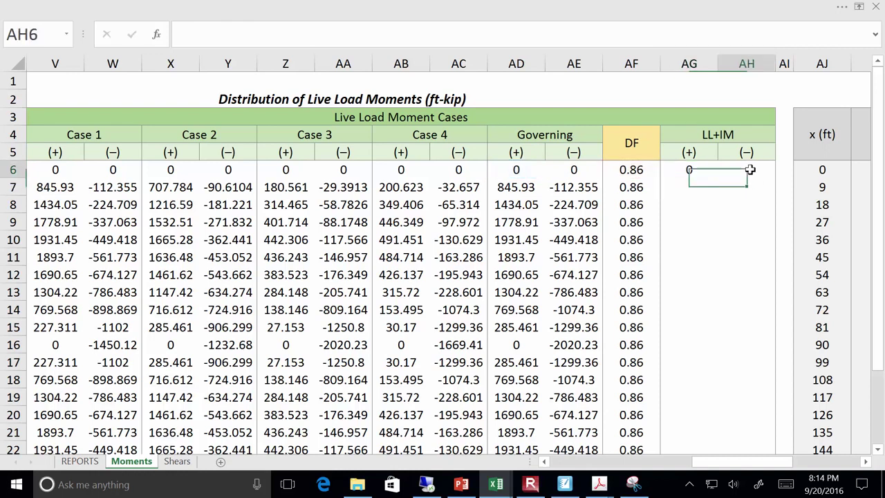
text(=)
click(567, 172)
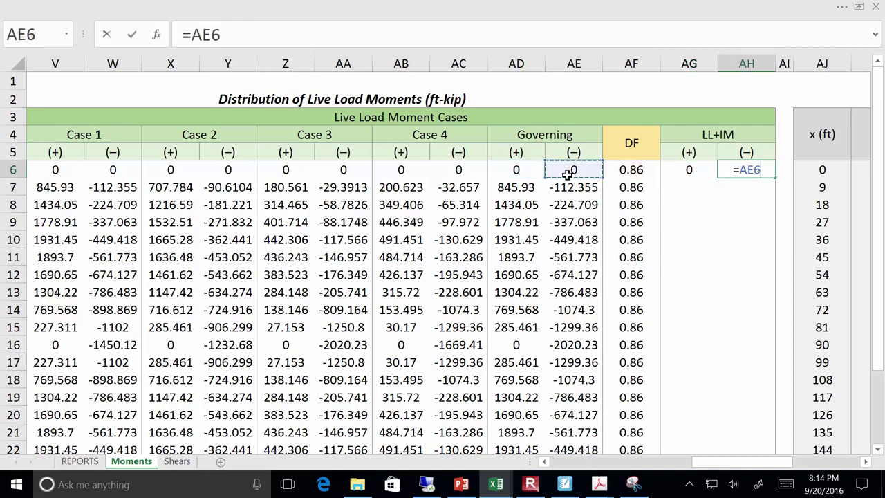
text(*)
click(605, 174)
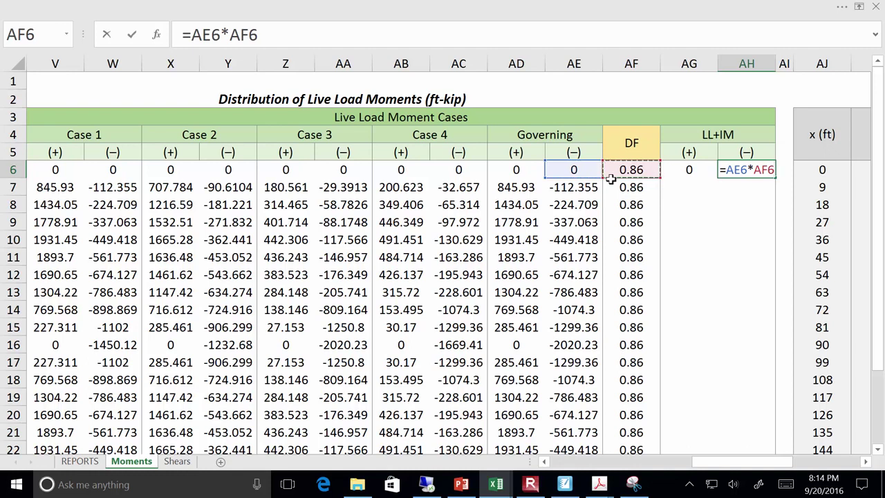
key(Return)
Fill the LL+IM formulas in AG6:AH6 down the remaining rows of the table without formatting.
drag(680, 177, 699, 164)
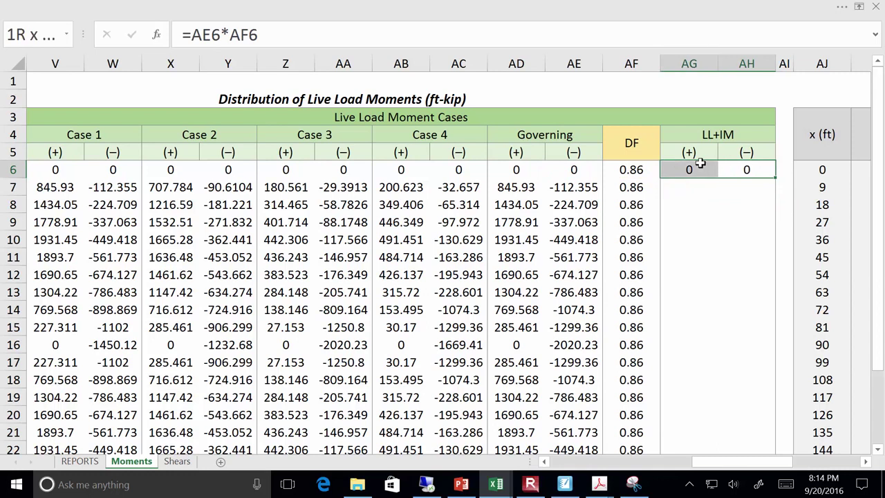
double_click(775, 180)
click(783, 446)
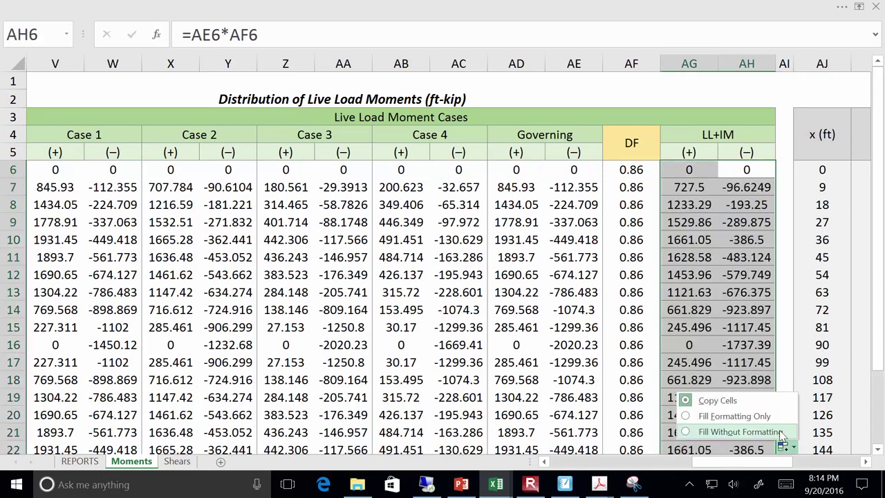
click(740, 431)
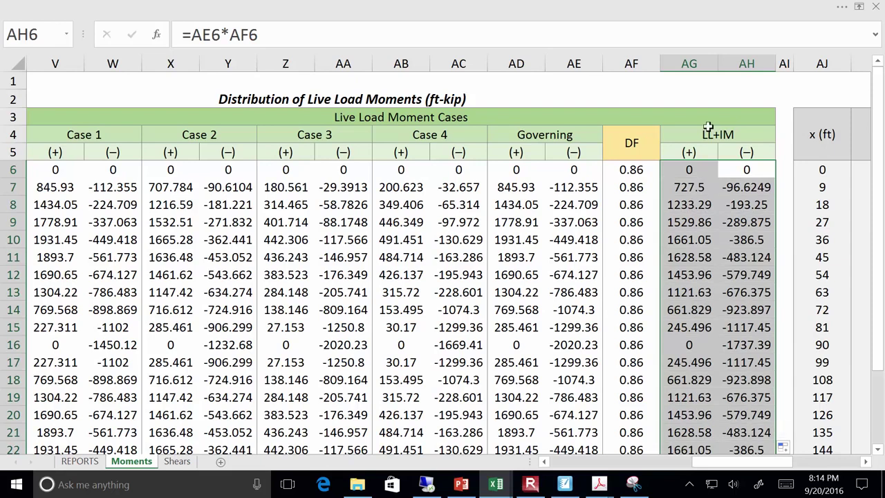
Make the LL+IM headings and values in columns AG and AH bold and italic.
click(708, 132)
drag(708, 162, 686, 415)
key(ctrl+b)
key(ctrl+i)
scroll(687, 414, up, 2)
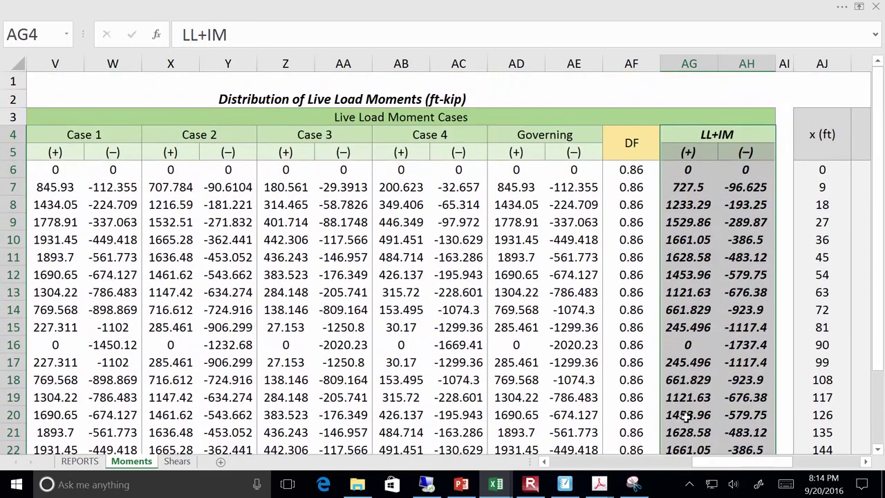
Copy the DC1, DC2 and DW moments from columns D to F into the Factored / Distributed Moments table starting at AL6.
click(628, 329)
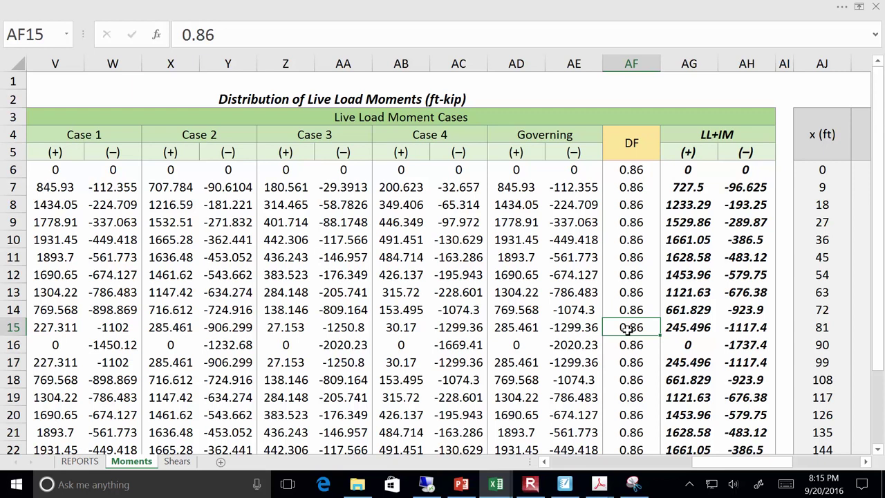
drag(752, 466, 821, 470)
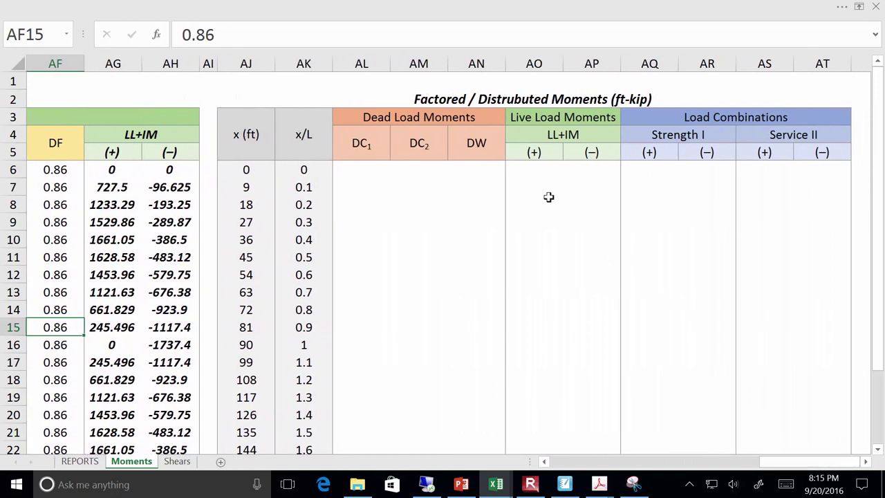
click(544, 174)
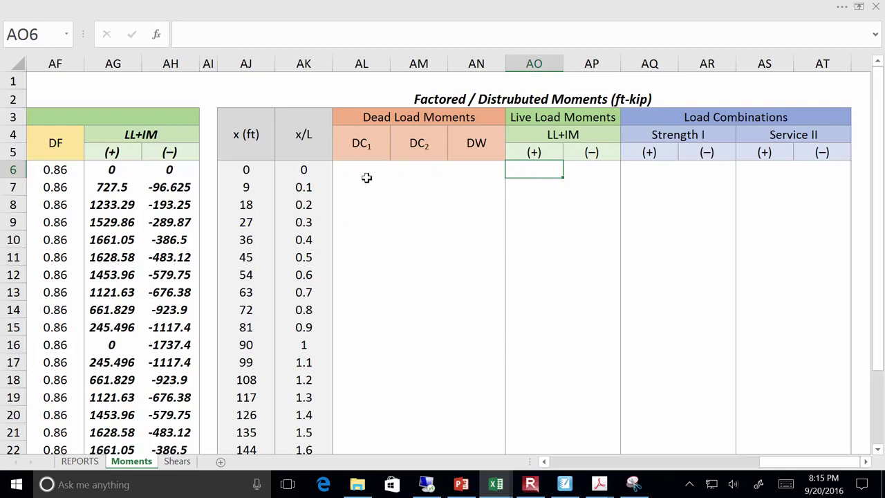
drag(805, 462, 574, 465)
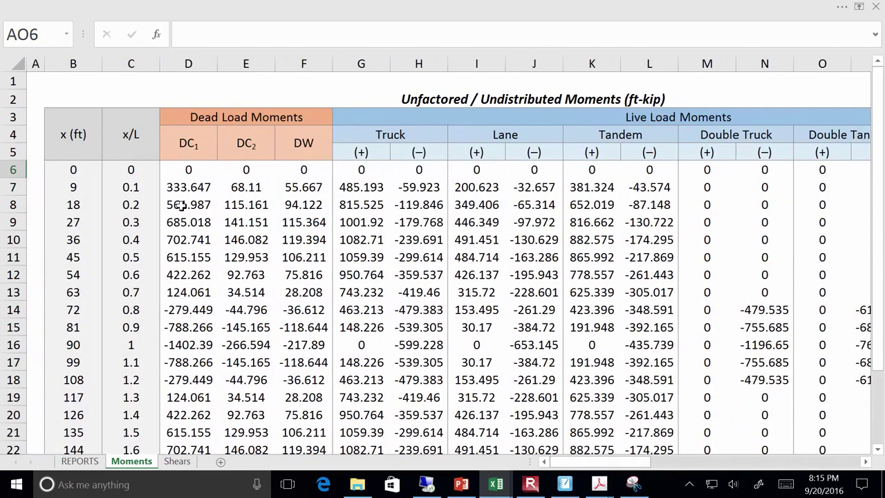
drag(184, 177, 306, 416)
key(ctrl+c)
drag(652, 463, 850, 472)
scroll(652, 345, up, 2)
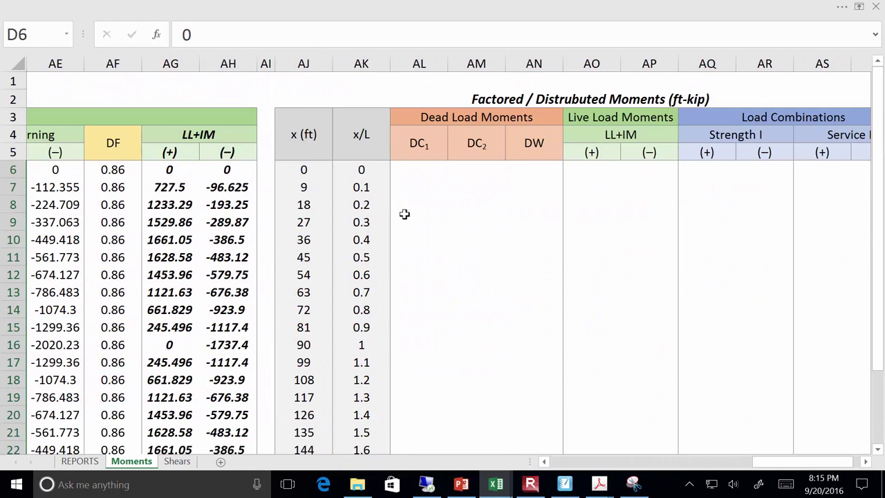
click(414, 173)
key(ctrl+v)
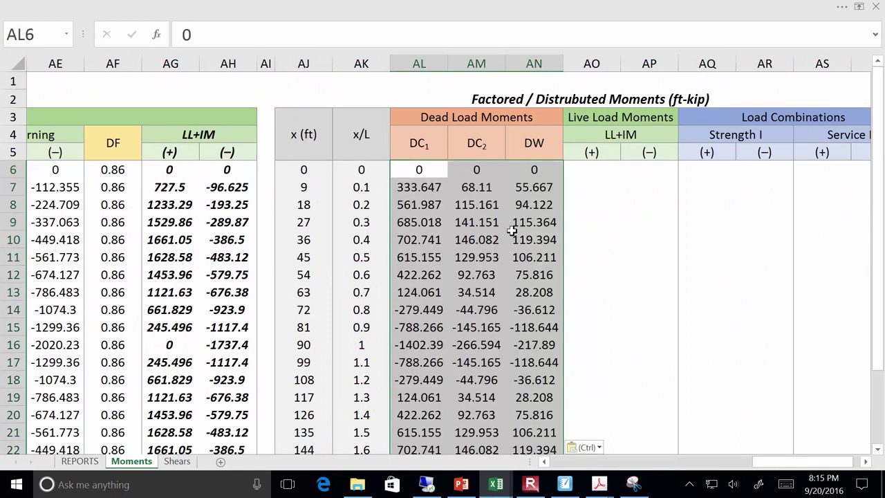
Enter =AG6 in AO6 and extend it to AP6 without formatting to link the distributed LL+IM moments.
click(588, 172)
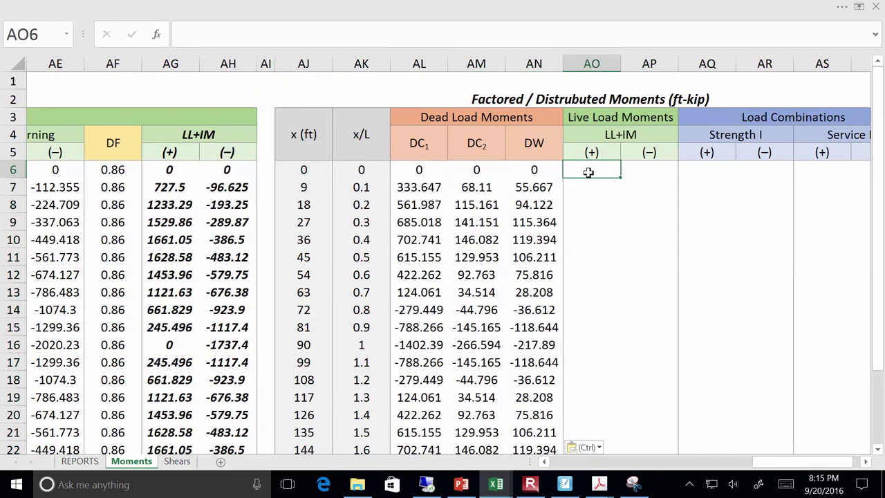
text(=)
click(161, 174)
text(*)
key(BackSpace)
key(Return)
click(613, 169)
click(623, 174)
click(615, 174)
drag(618, 178, 688, 188)
click(687, 186)
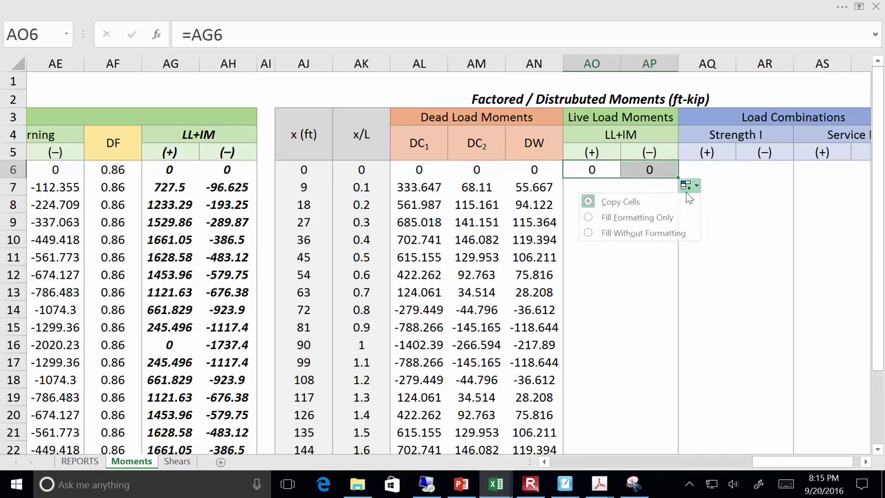
click(643, 233)
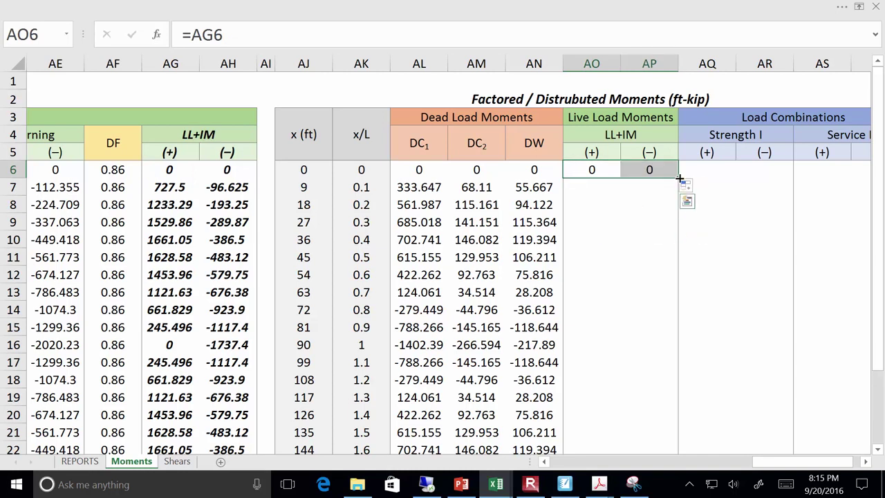
Fill the linked LL+IM moments in AO6:AP6 down the remaining rows without formatting.
double_click(679, 179)
click(685, 446)
click(688, 430)
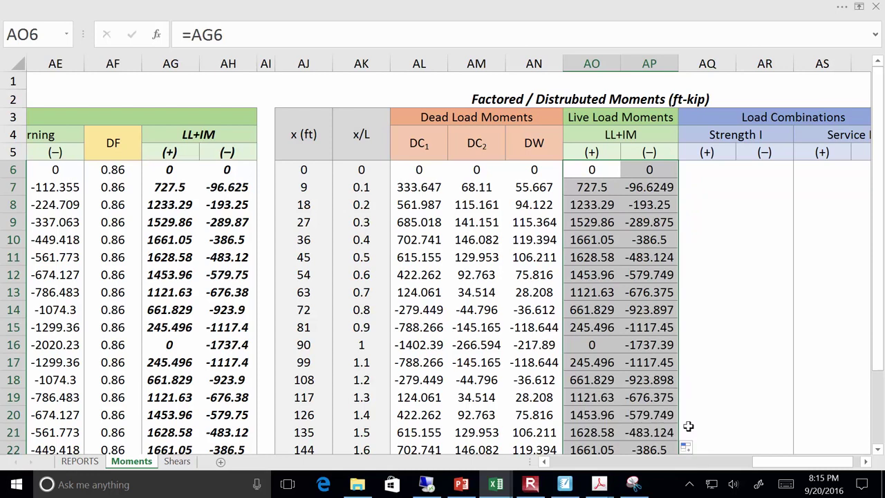
click(725, 361)
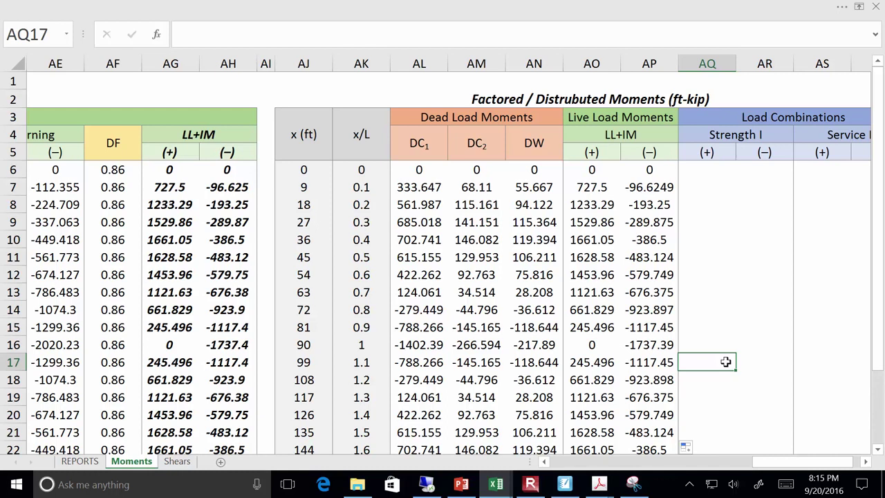
Open CE 618 Lecture Notes Handout 02.pdf from File Explorer in Adobe Acrobat and display whole pages.
click(357, 484)
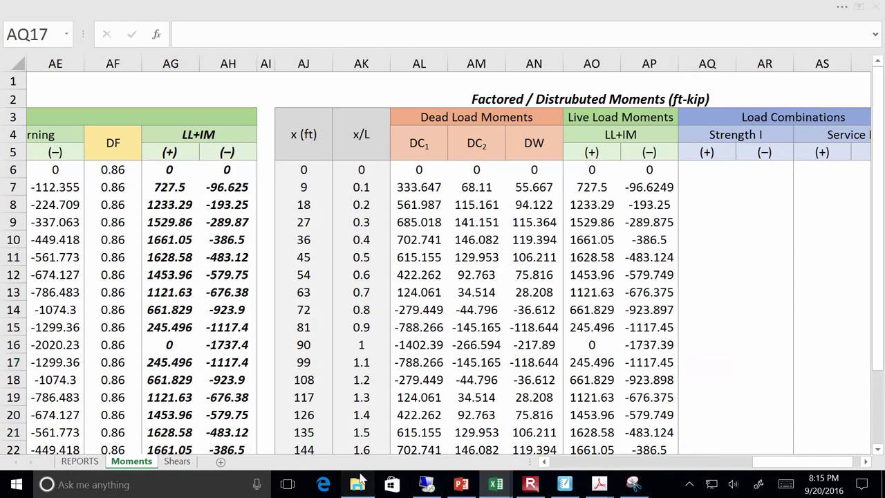
double_click(463, 215)
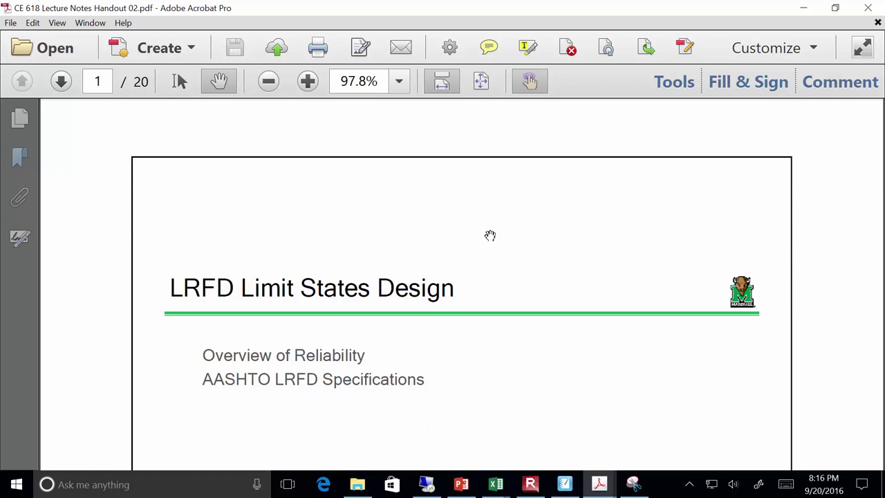
click(488, 86)
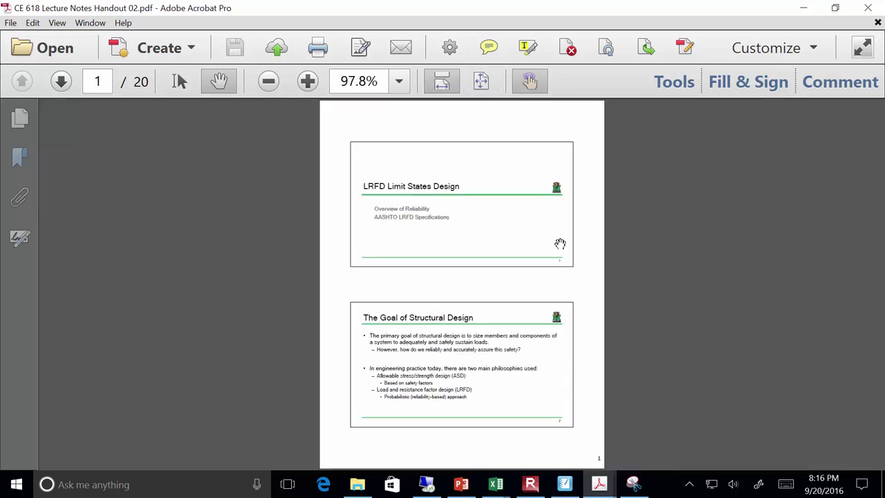
Find Table 3.4.1-1 on page 17 of the handout and examine the load factors for the Strength I and Service II limit states.
scroll(561, 248, down, 6)
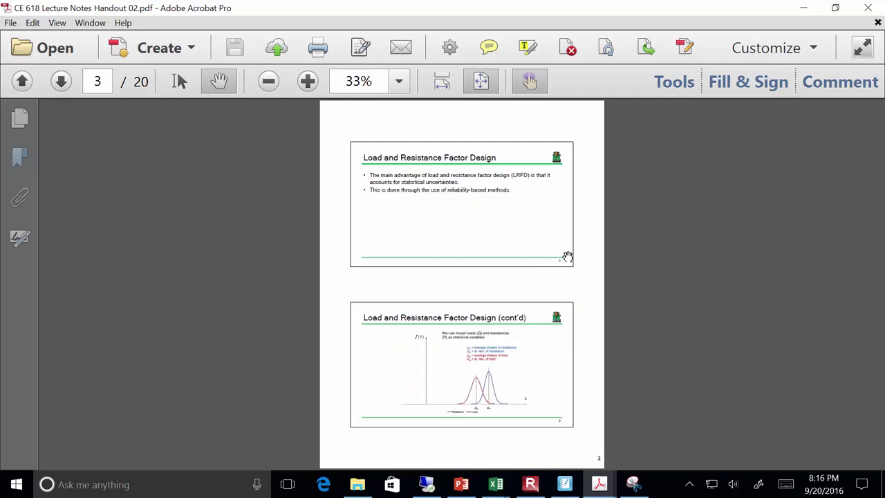
scroll(567, 257, down, 11)
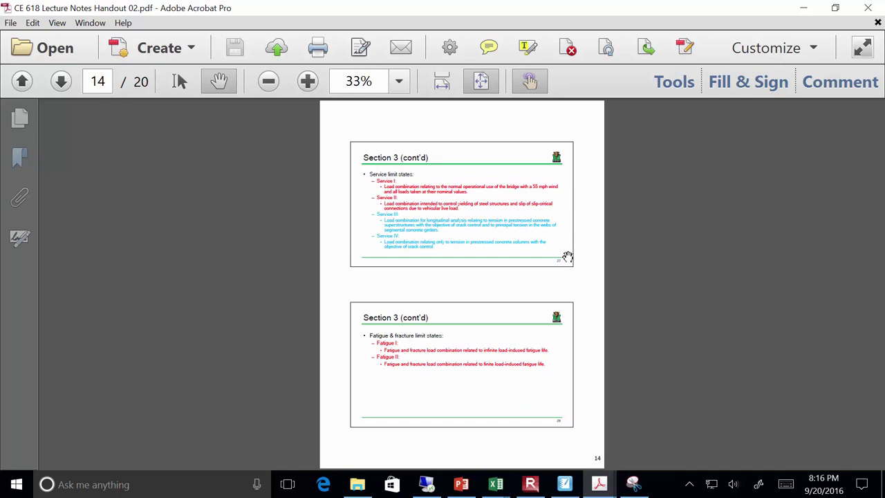
scroll(533, 279, down, 2)
scroll(533, 279, down, 1)
scroll(533, 279, up, 1)
scroll(533, 279, down, 1)
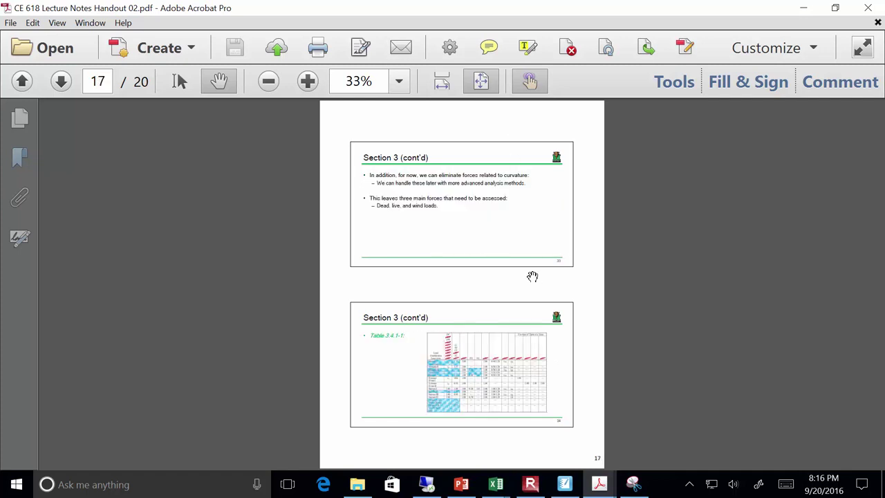
click(481, 81)
scroll(587, 297, down, 8)
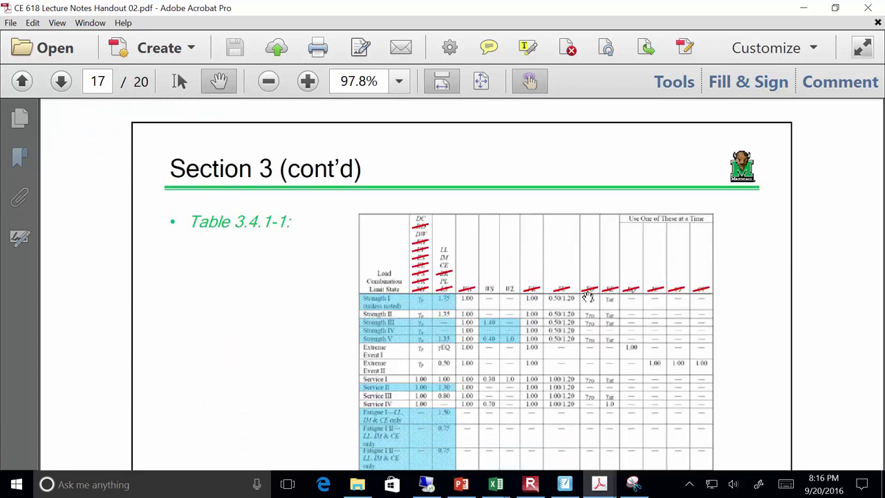
scroll(587, 297, down, 3)
ctrl+scroll(589, 306, up, 1)
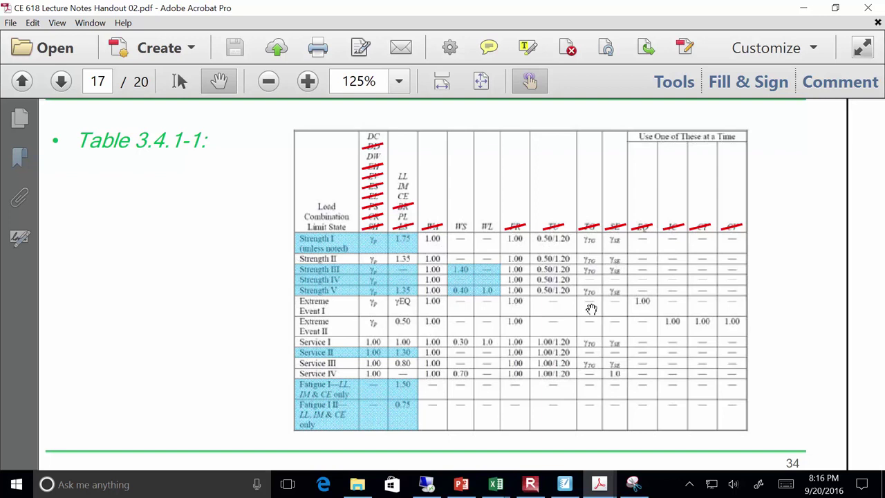
Look up the permanent load factors in Table 3.4.1-2 and the strength equations on the Load Combinations slide on page 19.
click(481, 81)
scroll(627, 184, down, 2)
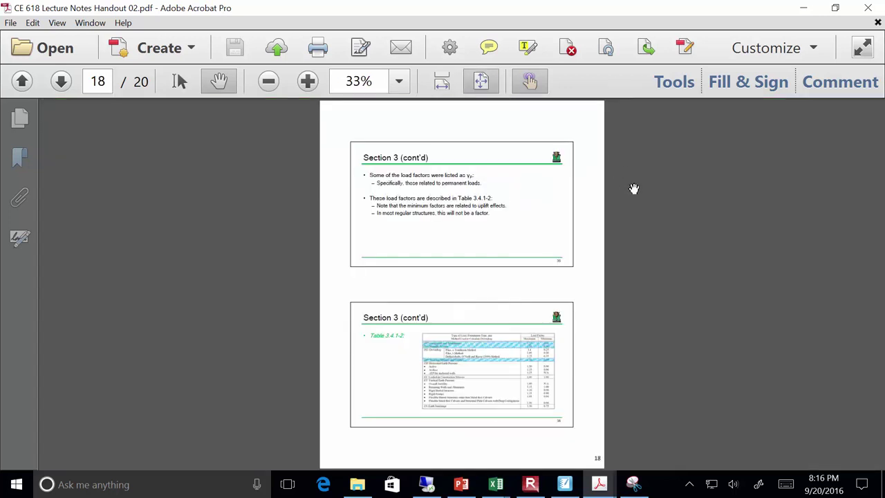
ctrl+scroll(404, 412, up, 5)
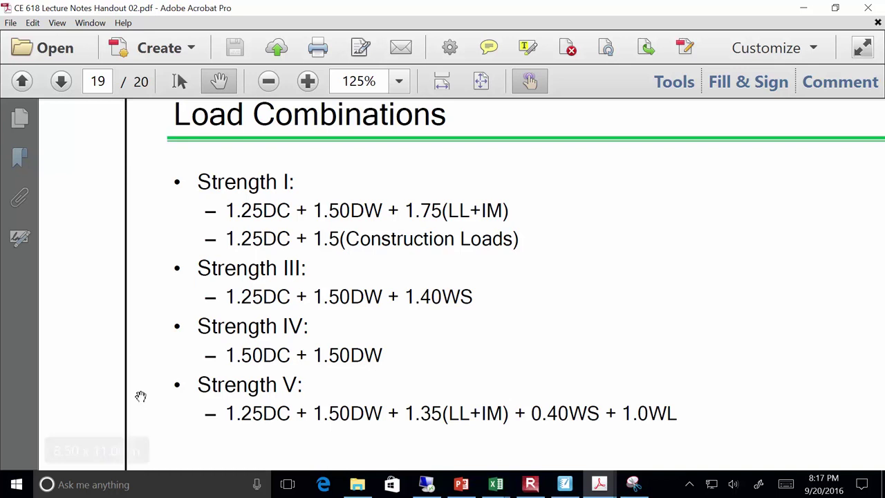
mouse_move(507, 477)
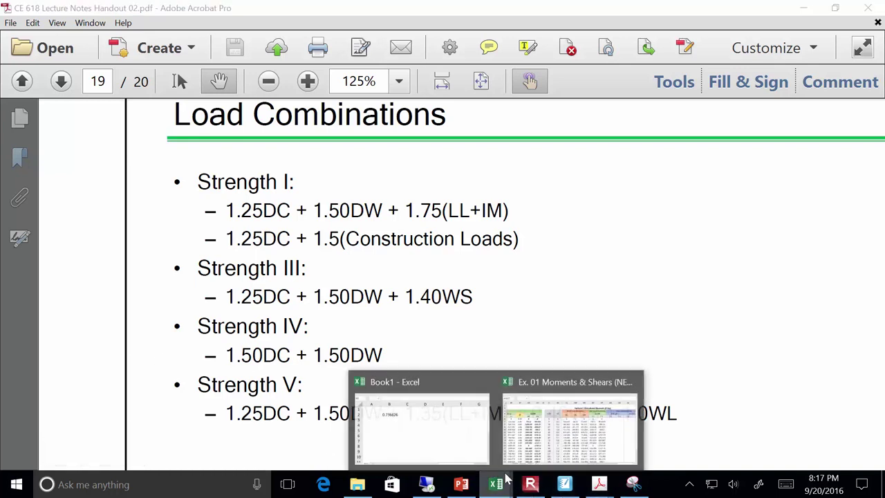
Switch back to the Ex. 01 Moments & Shears (NEW) workbook in Excel and begin the positive Strength I formula in AQ6 with =1.25*(AL6+AM6)+1.5*AN6.
click(544, 444)
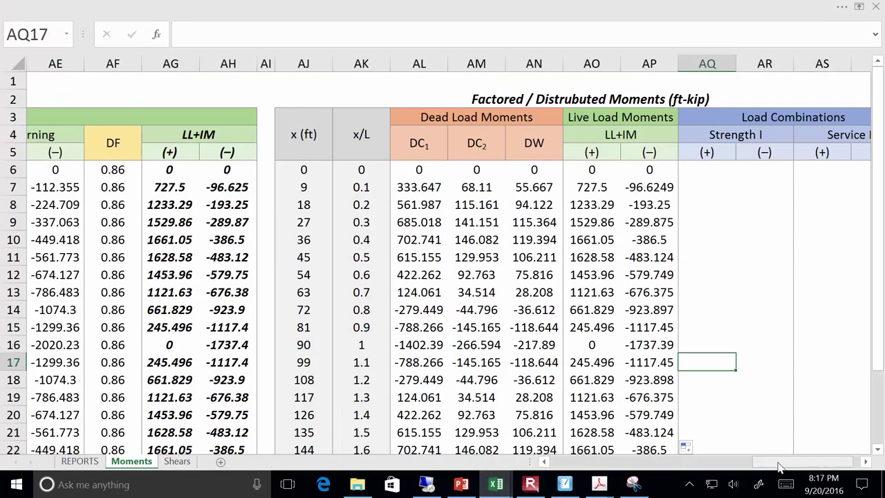
drag(781, 461, 787, 461)
click(643, 165)
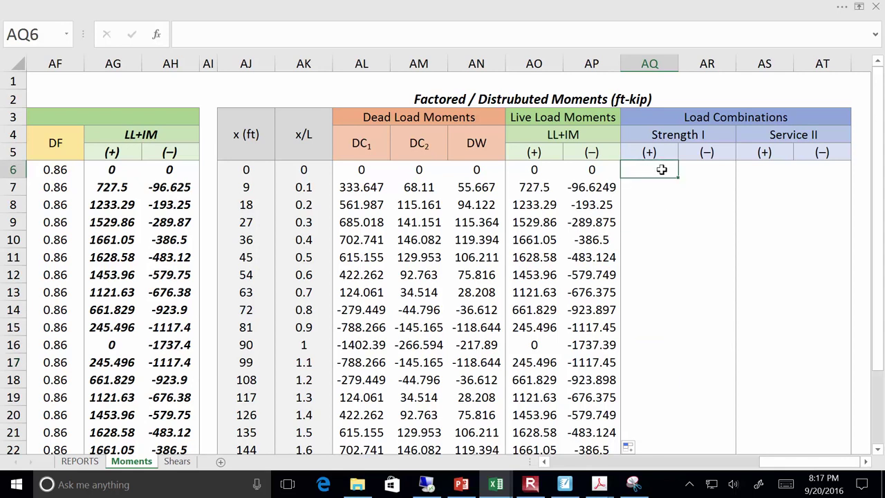
text(=)
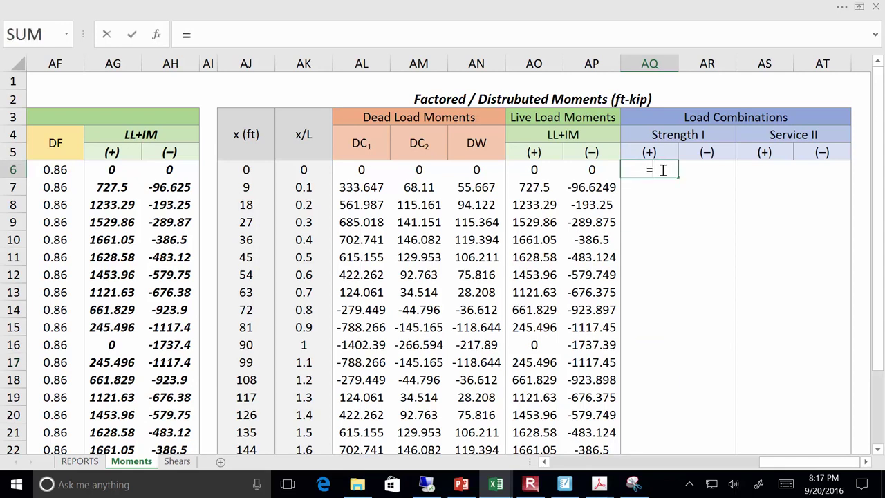
text(1.25*)
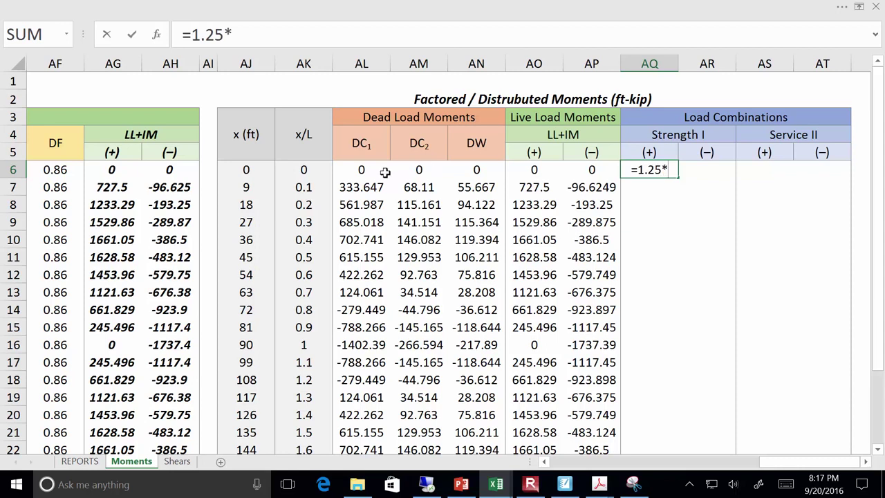
text(()
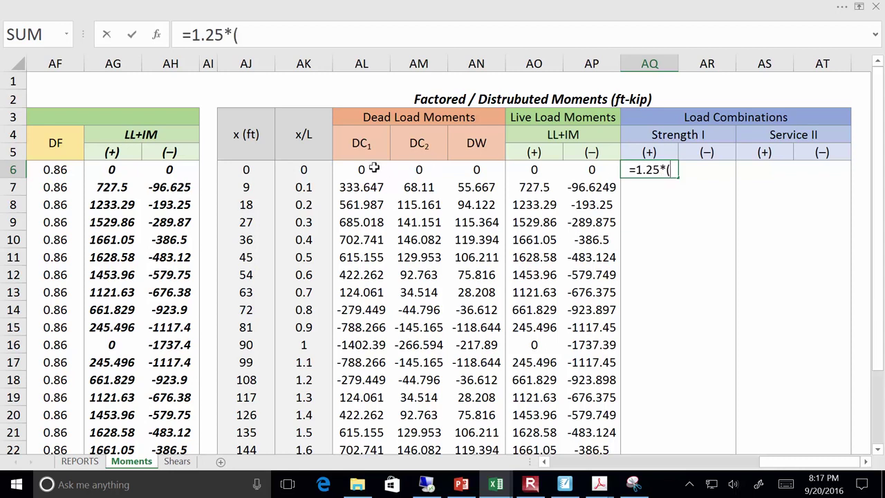
click(373, 167)
text(+)
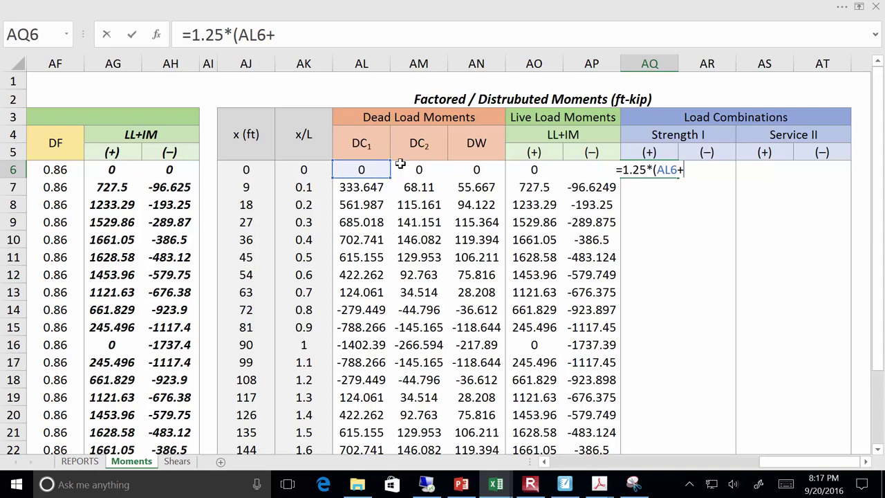
click(441, 168)
text())
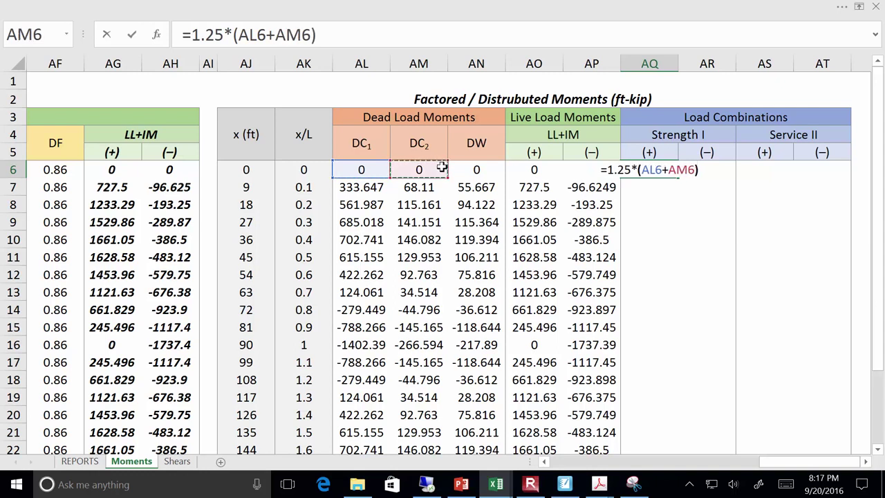
text(+1.5*)
click(471, 169)
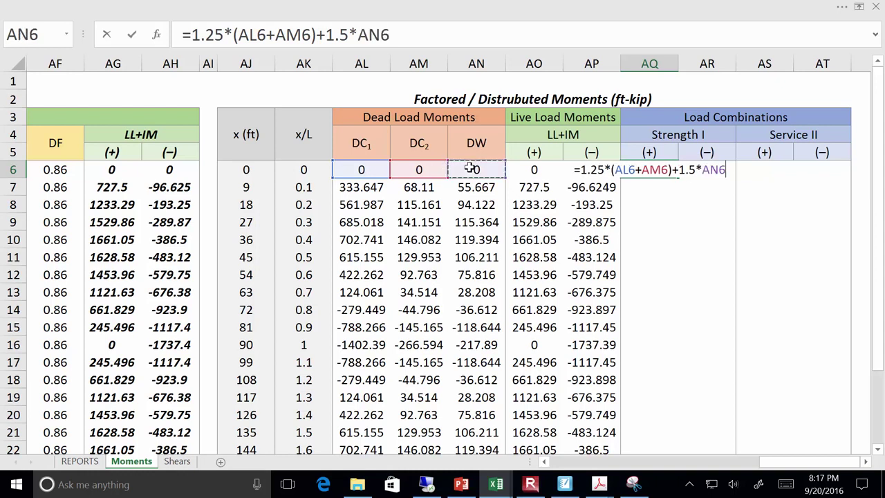
Complete the AQ6 formula with the positive live load term so it reads =1.25*(AL6+AM6)+1.5*AN6*1.75*AO6.
text(*)
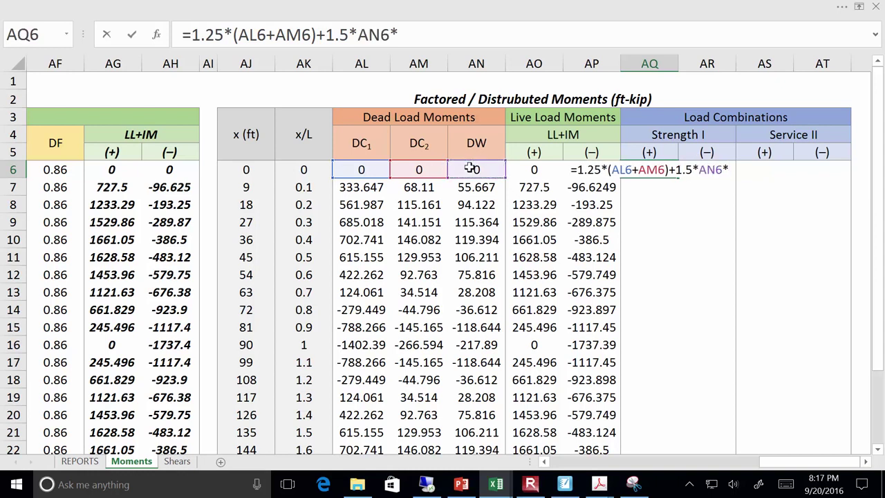
text(41)
key(BackSpace)
key(BackSpace)
text(1.75*)
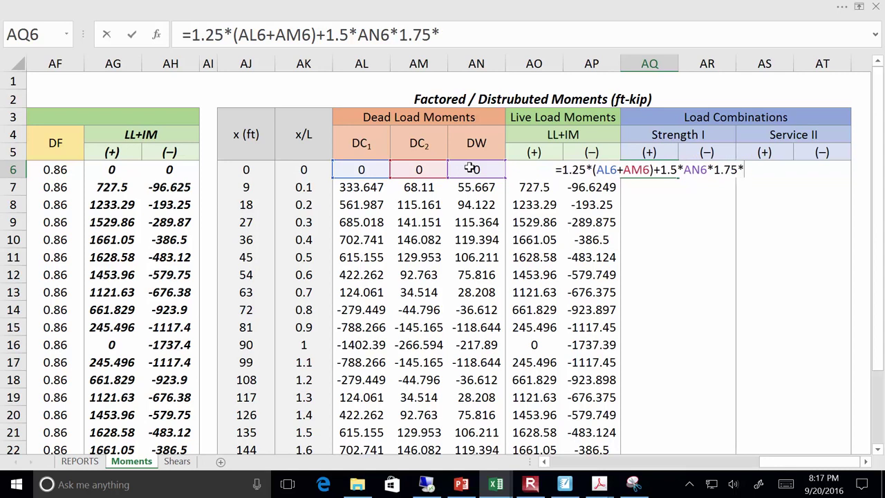
click(518, 186)
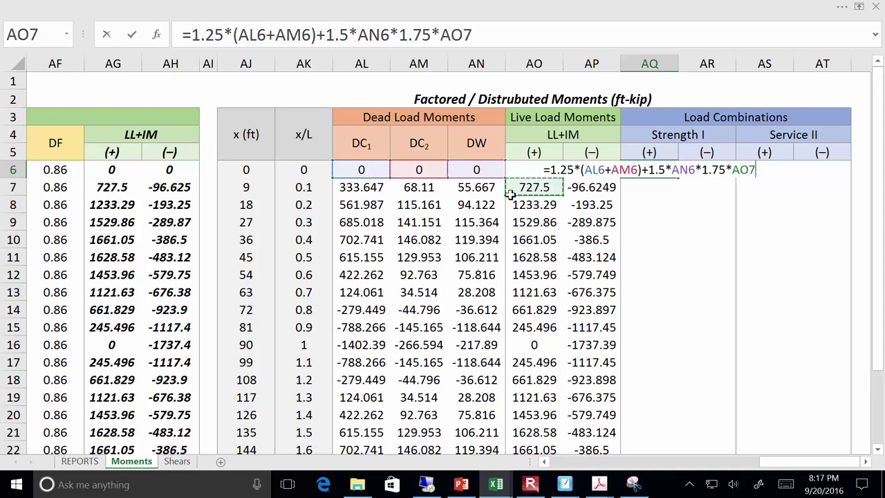
click(508, 170)
key(Return)
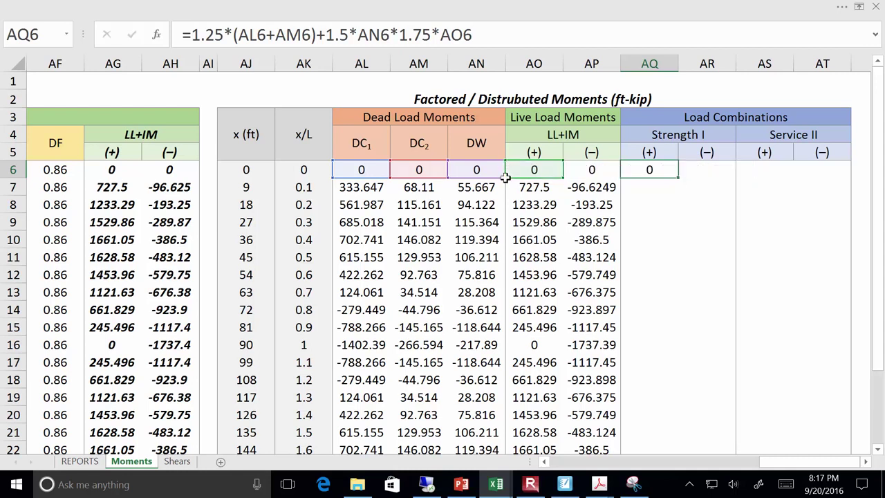
Enter the negative Strength I moment formula =1.25*(AL6+AM6)+1.5*AN6+1.75*AP6 in AR6.
click(682, 170)
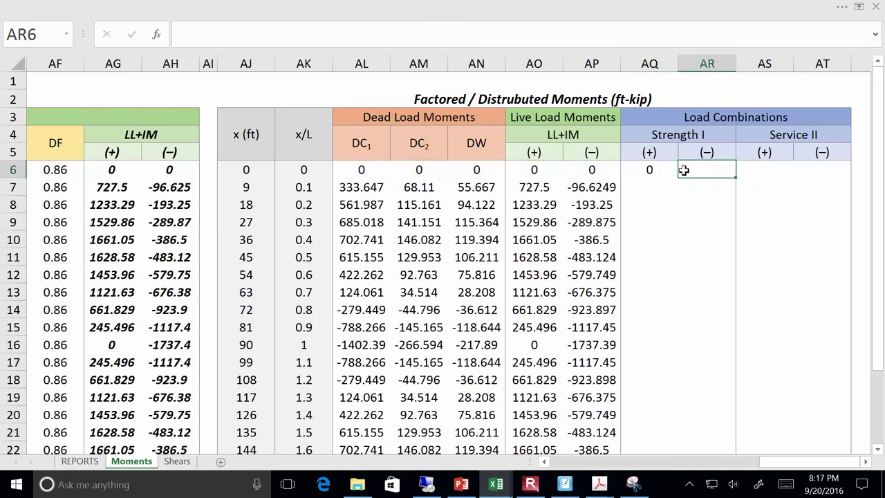
text(=1.25*()
click(388, 168)
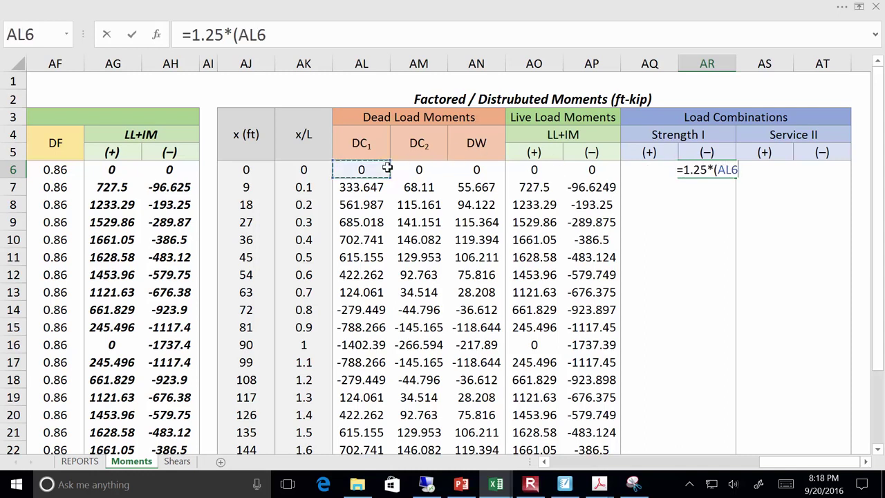
text(+)
click(419, 170)
text()+1.5*)
click(459, 177)
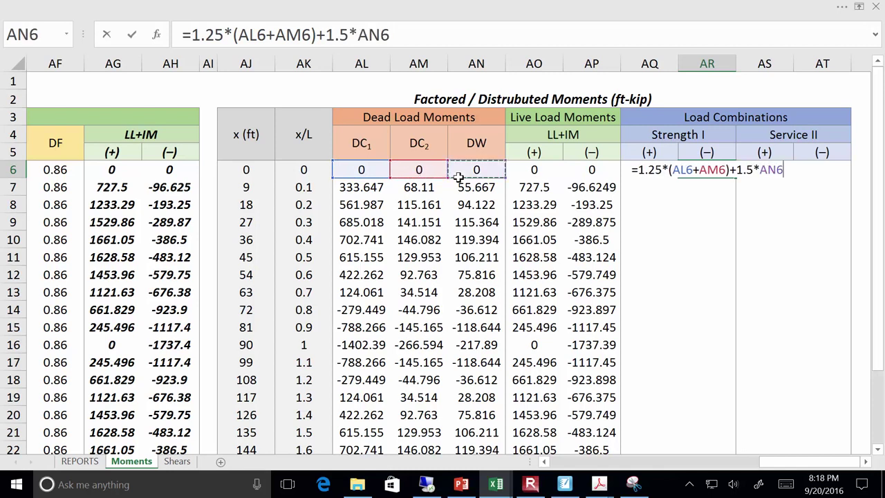
text(+1.75*)
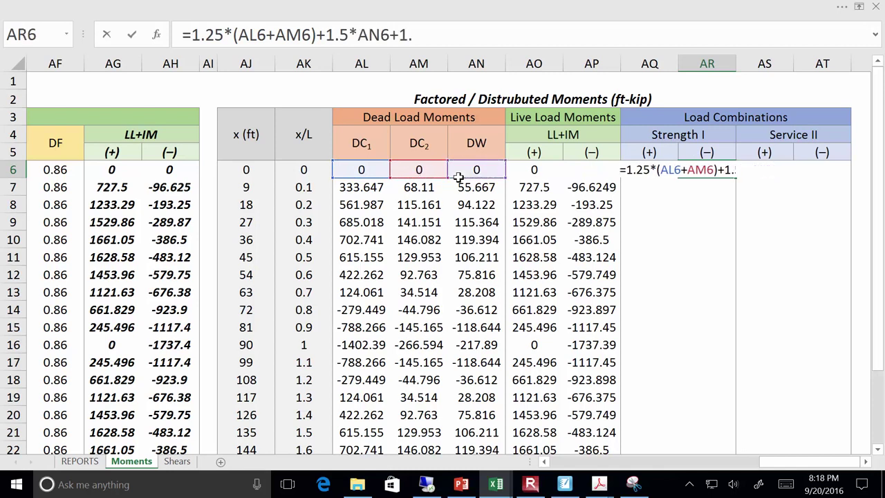
click(594, 184)
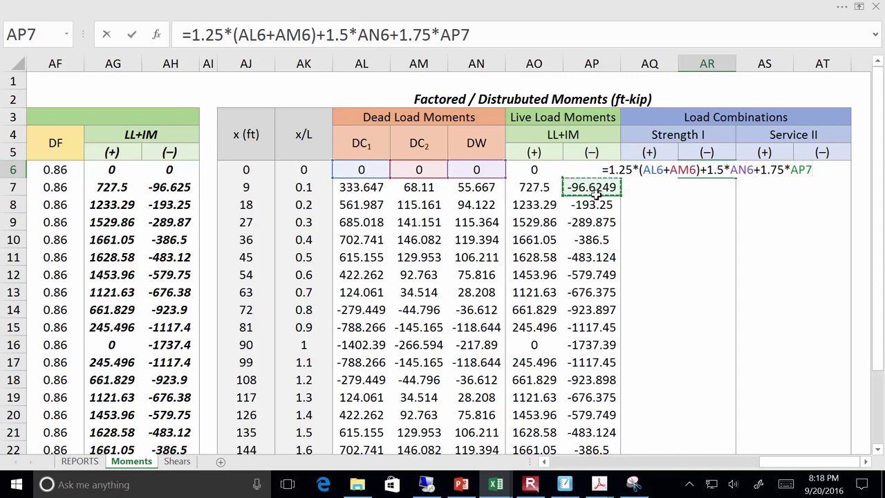
click(599, 172)
key(Return)
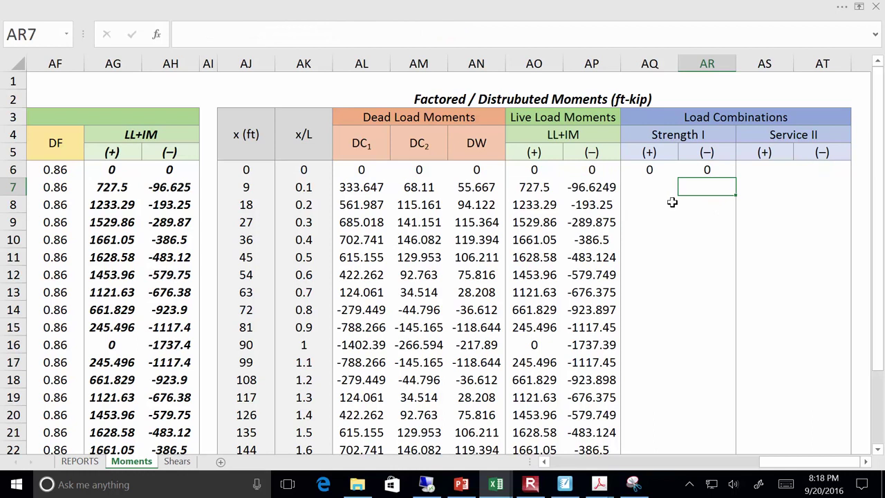
Fill the Strength I formulas in AQ6:AR6 down the remaining rows without formatting.
drag(646, 168, 736, 178)
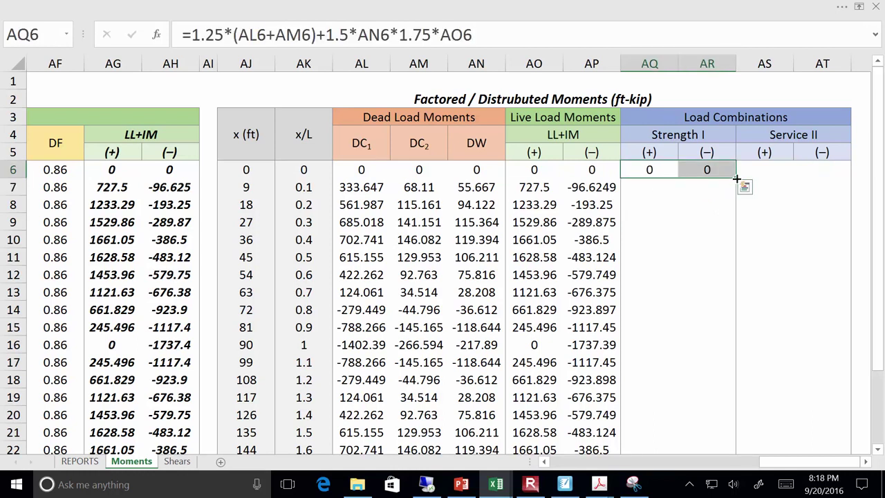
double_click(737, 178)
click(744, 447)
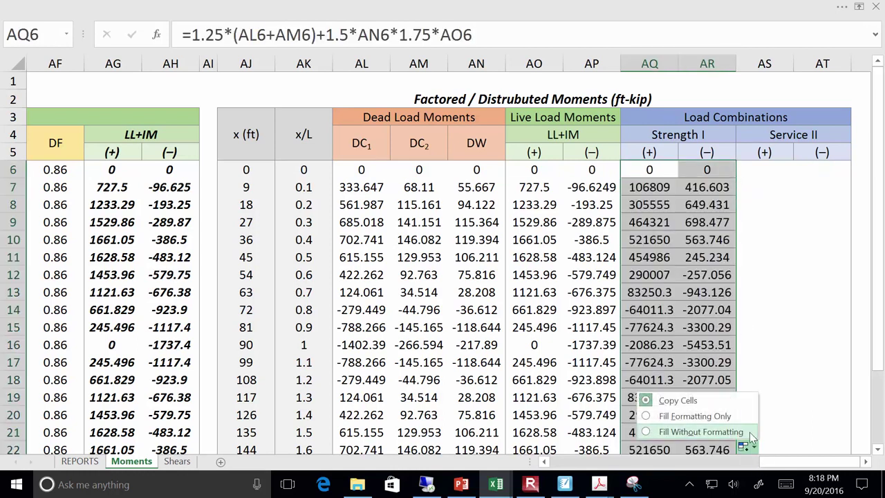
click(752, 438)
Make the Strength I headings and moments in AQ4:AR26 bold and italic.
drag(672, 136, 670, 420)
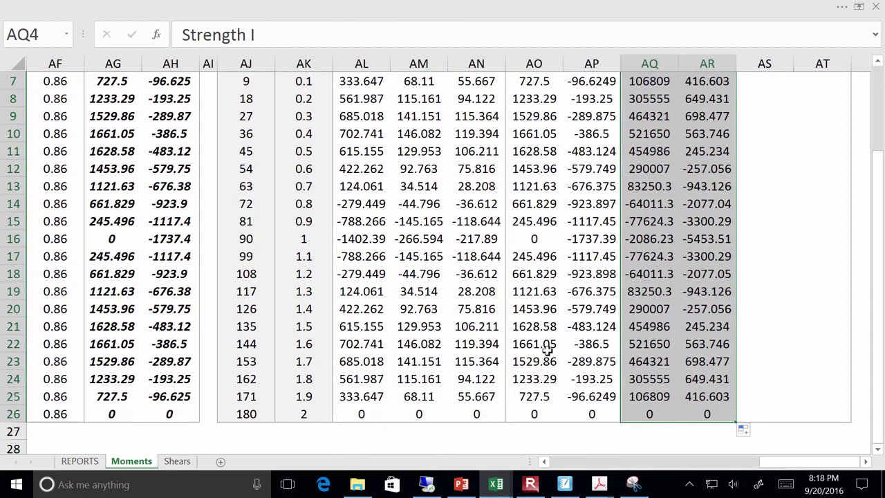
scroll(543, 341, up, 2)
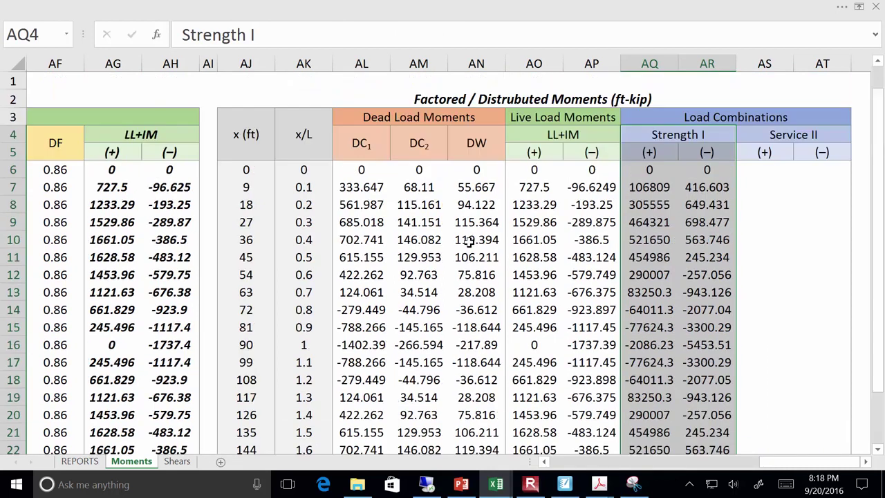
click(407, 8)
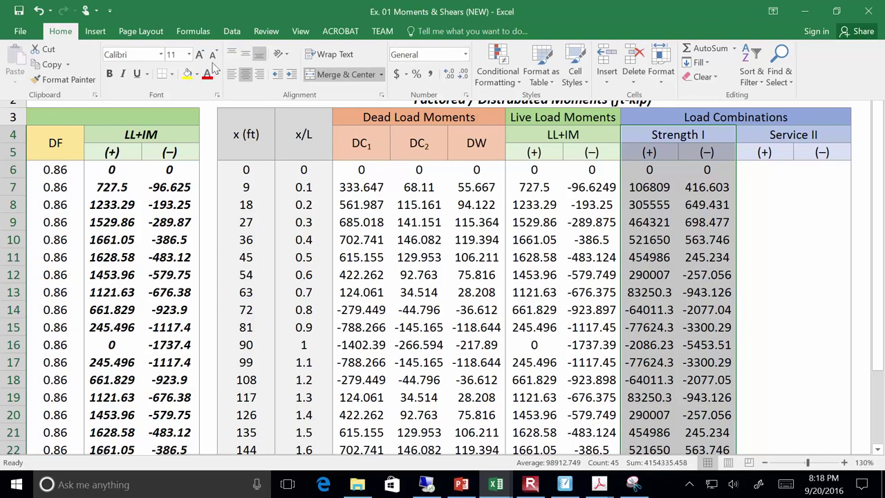
key(ctrl+b)
key(ctrl+i)
Insert an empty scatter chart with straight lines and markers and place it in the blank area beside the Load Combinations columns.
ctrl+scroll(783, 272, down, 2)
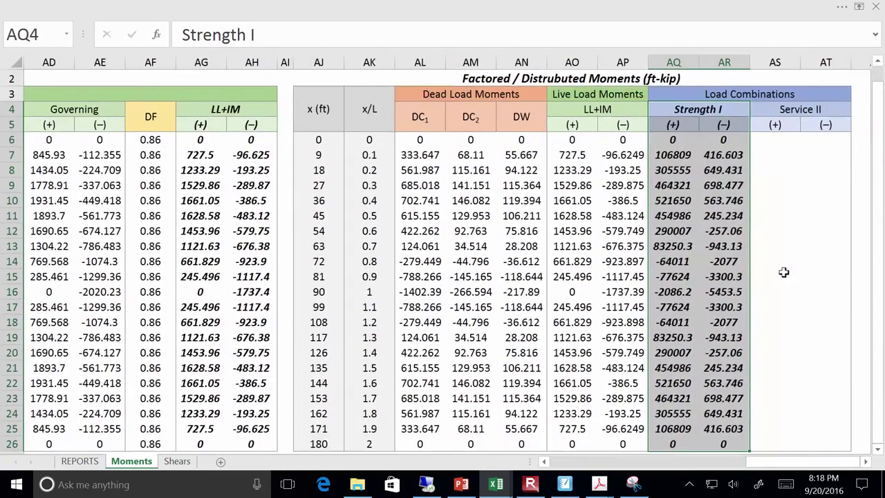
ctrl+scroll(783, 272, down, 1)
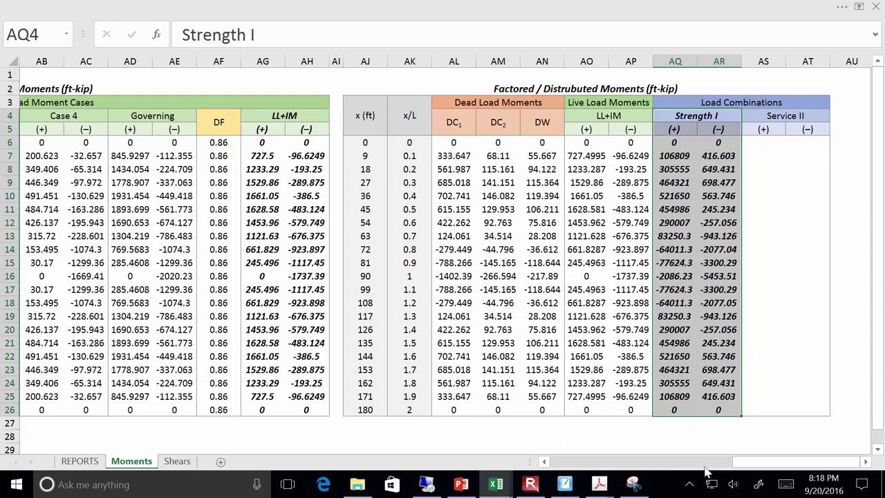
click(864, 461)
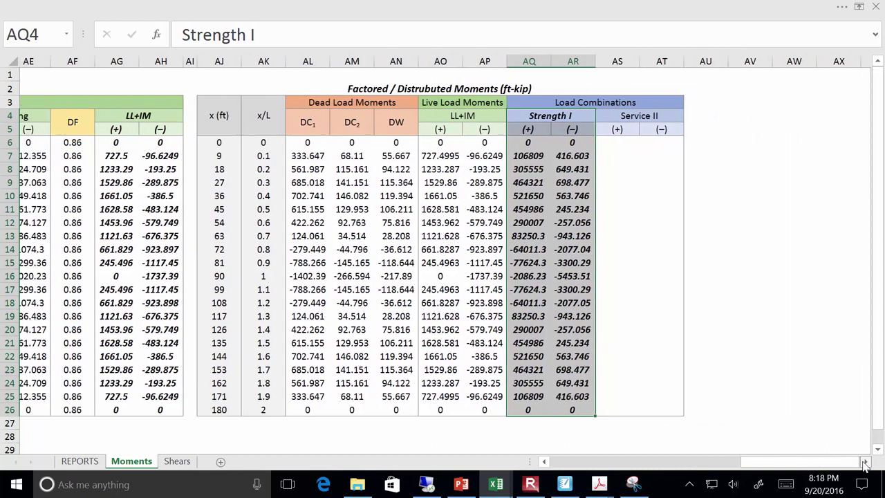
click(864, 461)
click(577, 142)
click(553, 7)
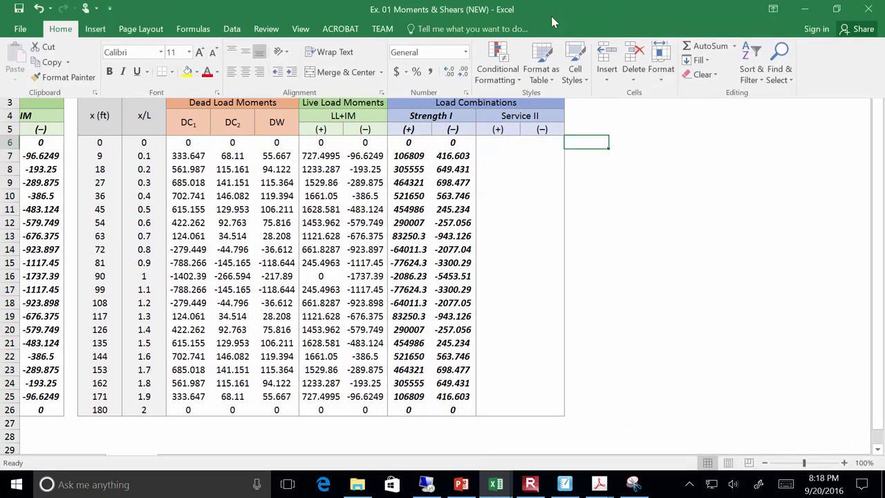
click(96, 29)
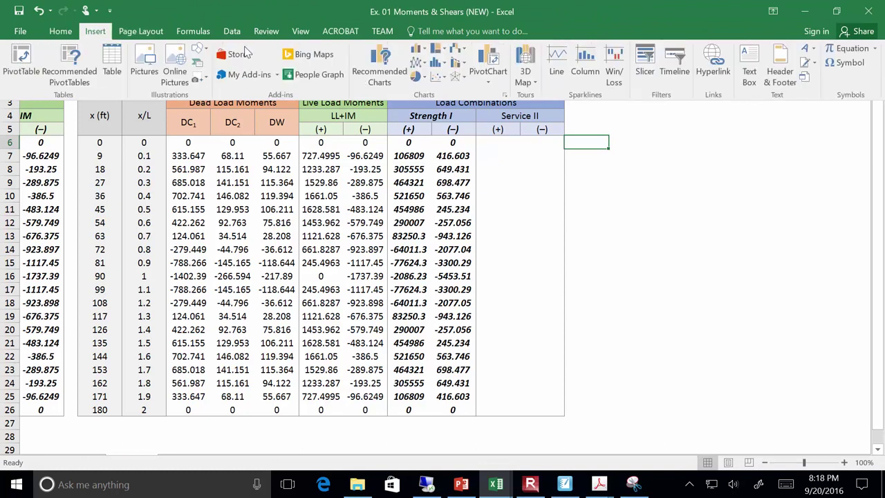
click(437, 77)
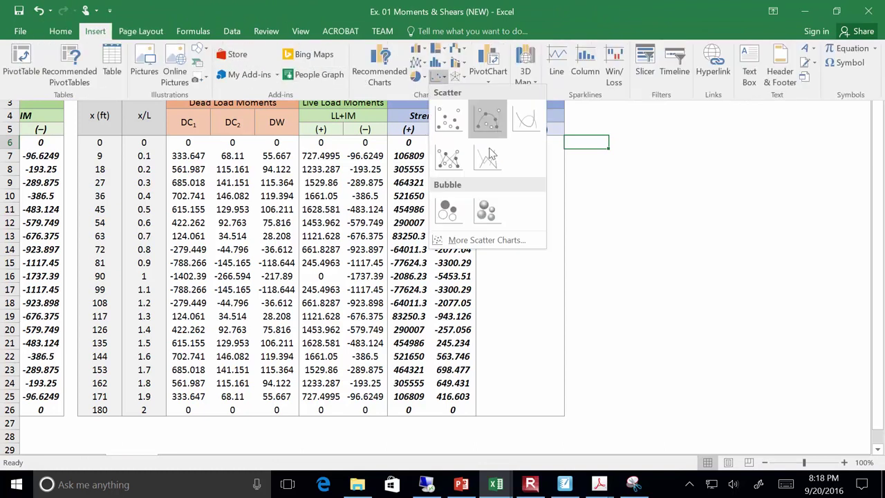
click(766, 198)
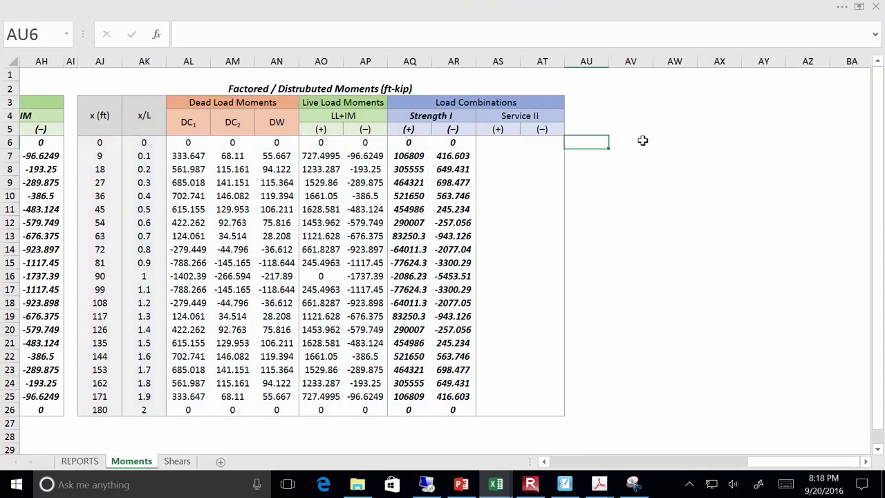
click(639, 143)
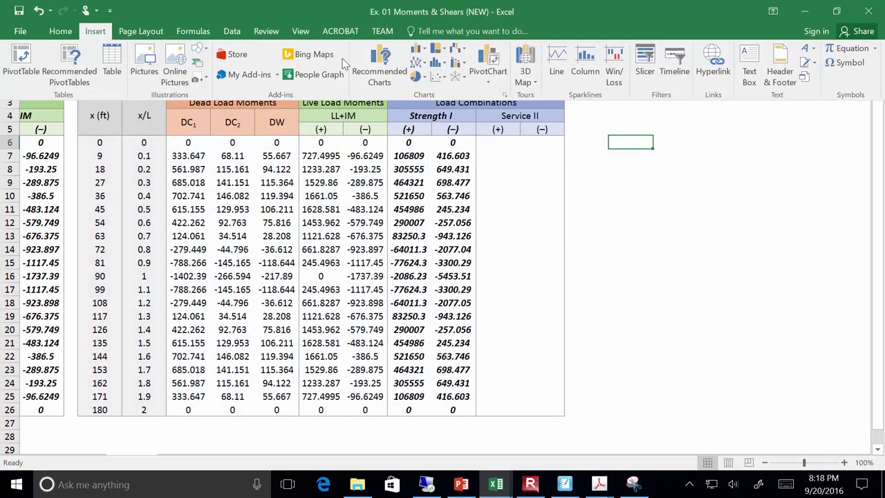
click(441, 76)
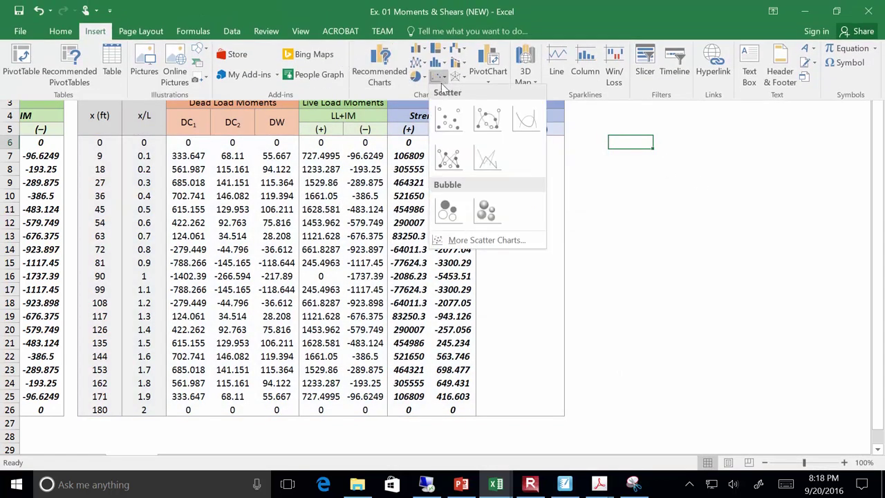
click(456, 160)
drag(370, 187, 657, 119)
Add a series to the empty chart with X values Moments!$AJ$6:$AJ$26 and Y values Moments!$AQ$6:$AQ$26.
right_click(657, 120)
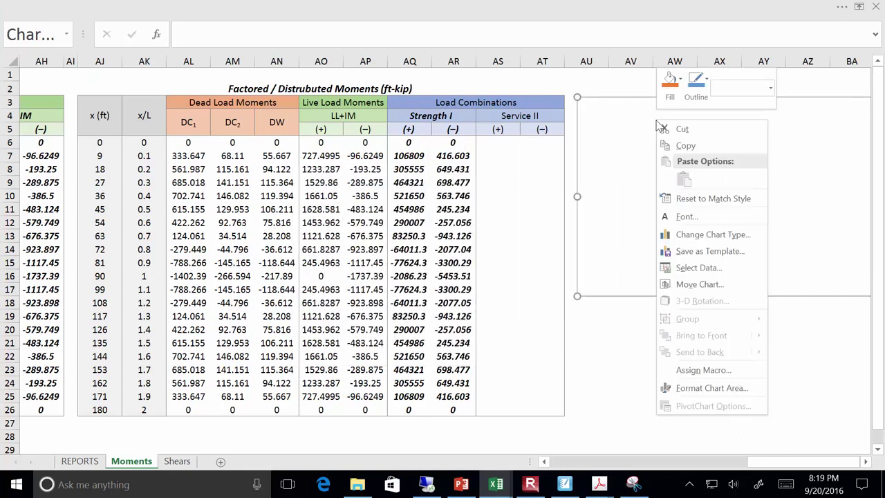
click(706, 274)
drag(136, 153, 538, 142)
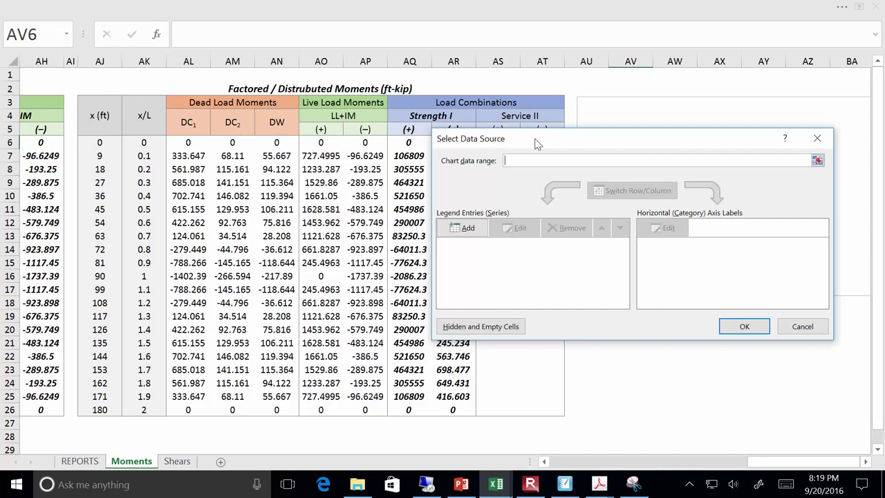
click(463, 227)
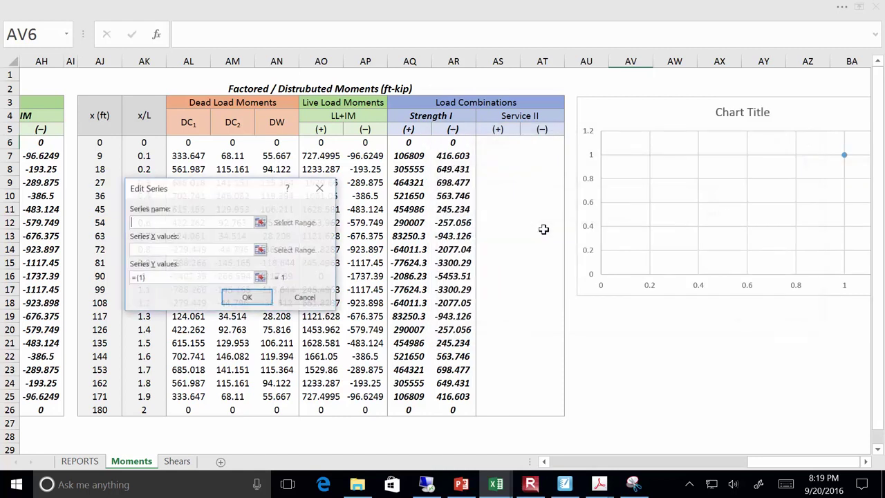
click(260, 249)
drag(99, 143, 101, 410)
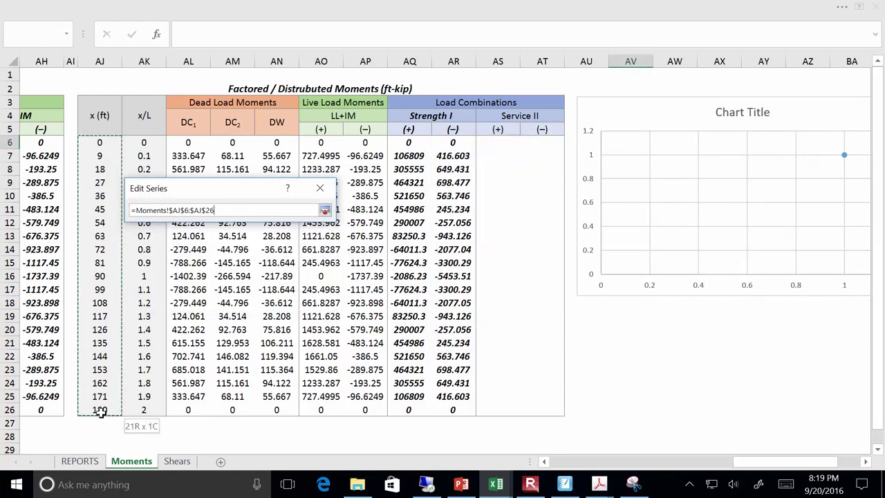
click(324, 209)
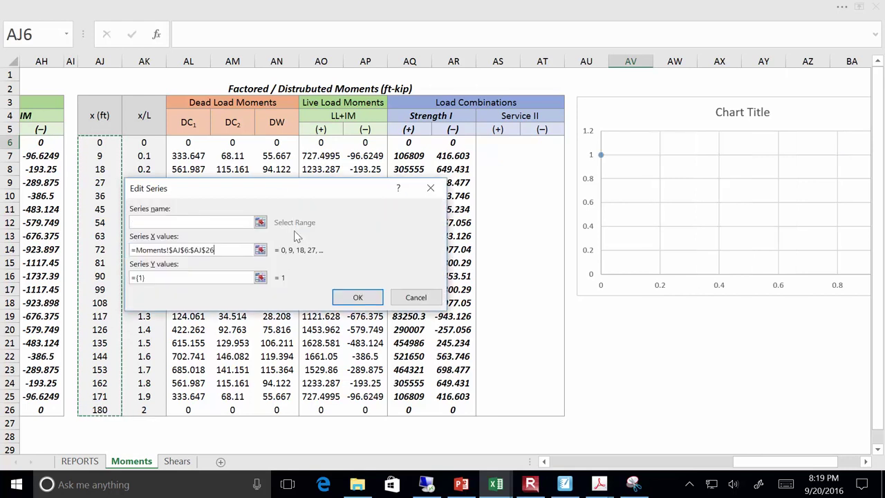
click(260, 277)
drag(404, 142, 408, 410)
click(435, 210)
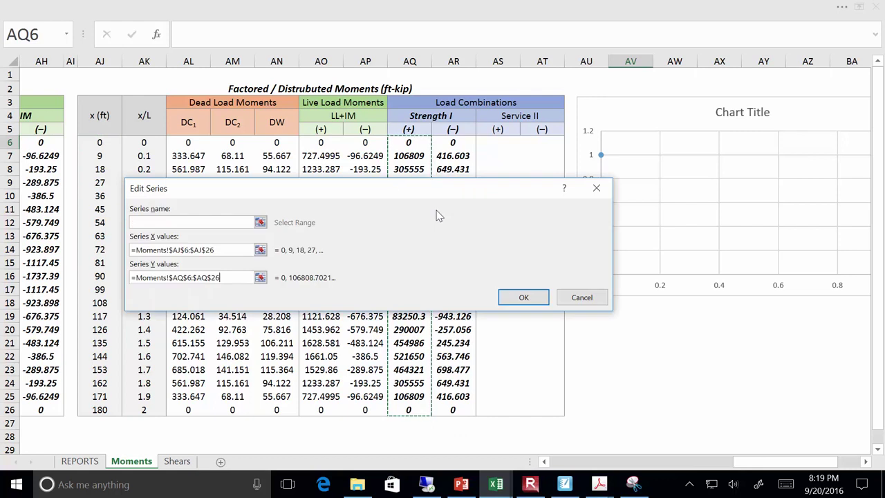
click(524, 296)
Add a second series with X values Moments!$AJ$6:$AJ$26 and Y values Moments!$AR$6:$AR$26, and accept the chart data.
click(469, 229)
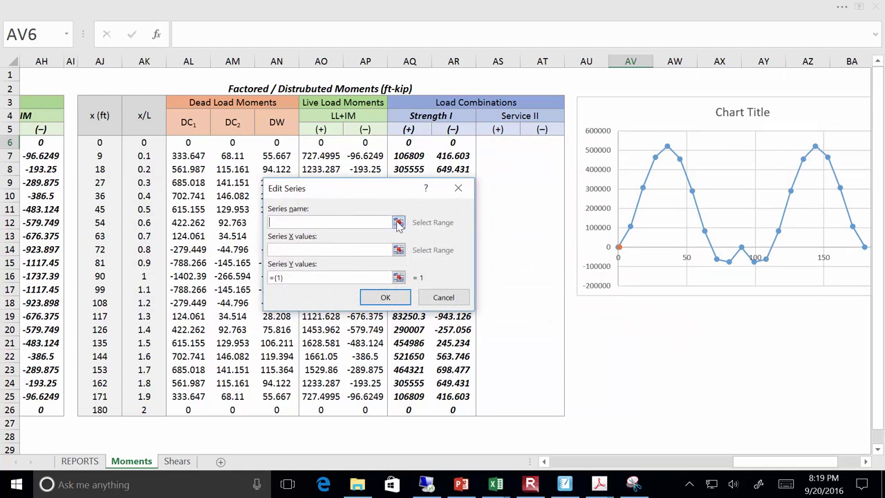
click(398, 249)
drag(100, 141, 103, 411)
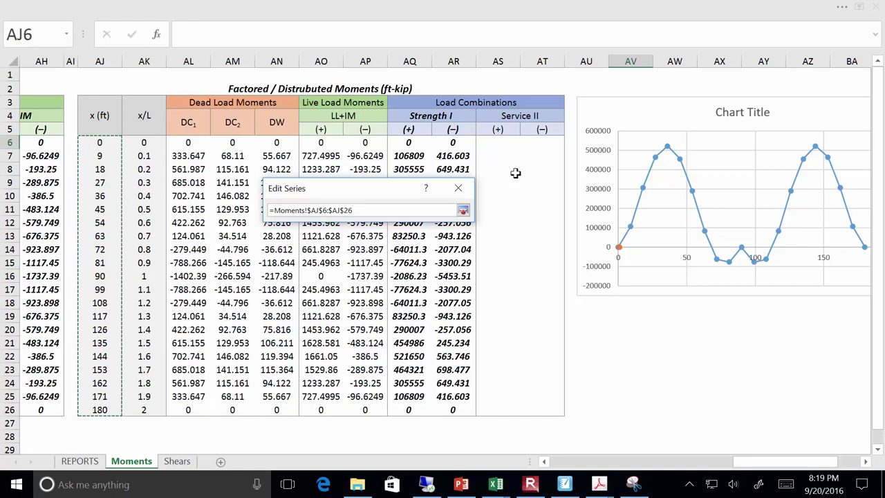
click(462, 210)
click(398, 277)
drag(453, 142, 450, 409)
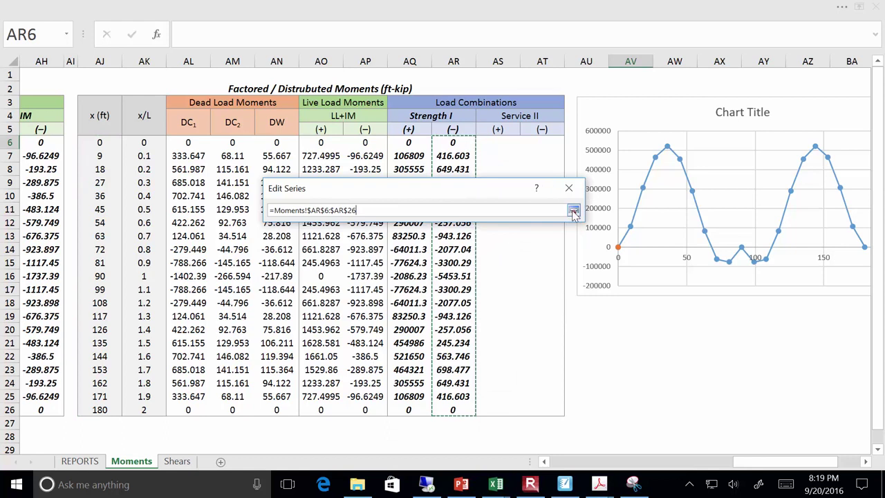
click(574, 210)
click(653, 297)
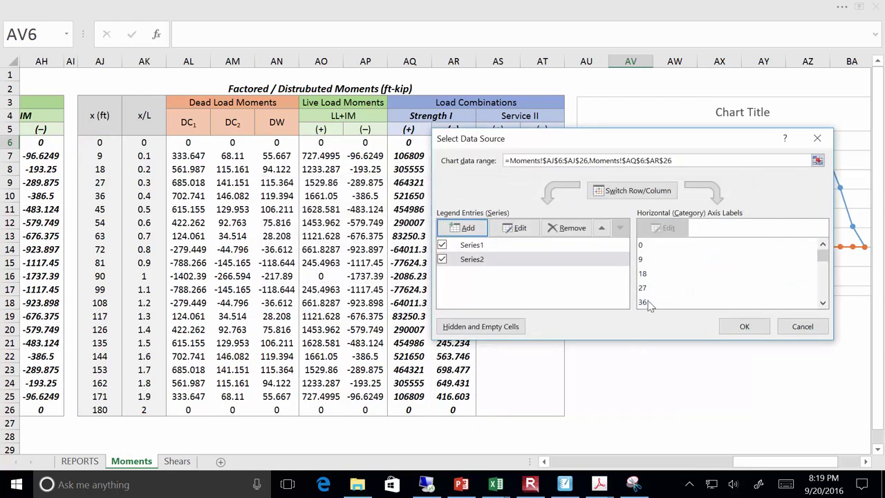
click(740, 326)
click(638, 327)
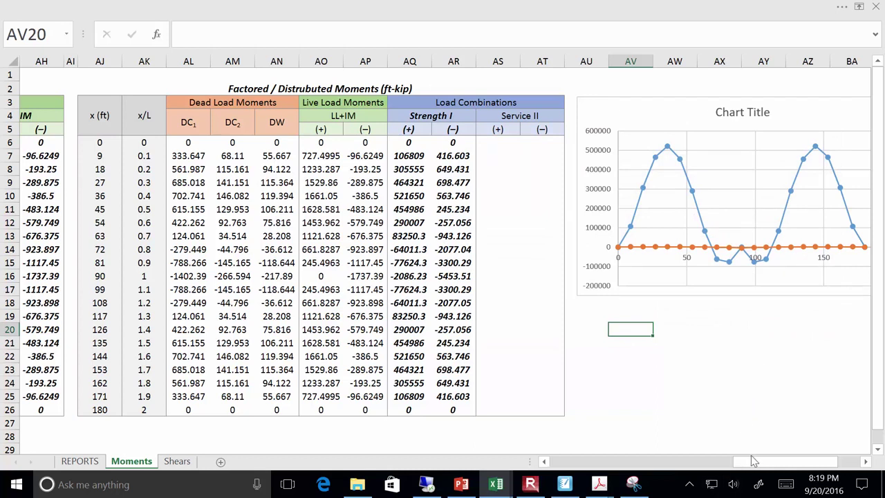
Correct the positive Strength I formula in AQ7 to =1.25*(AL7+AM7)+1.5*AN7+1.75*AO7.
click(463, 213)
click(417, 157)
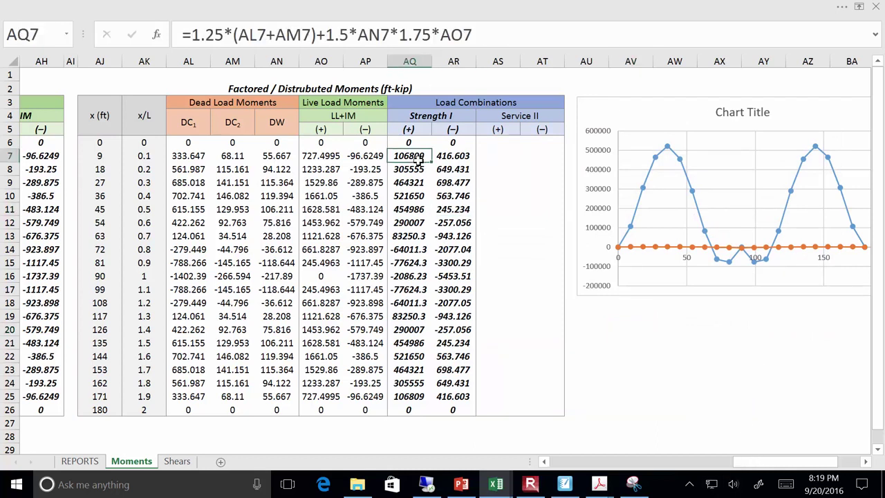
click(394, 33)
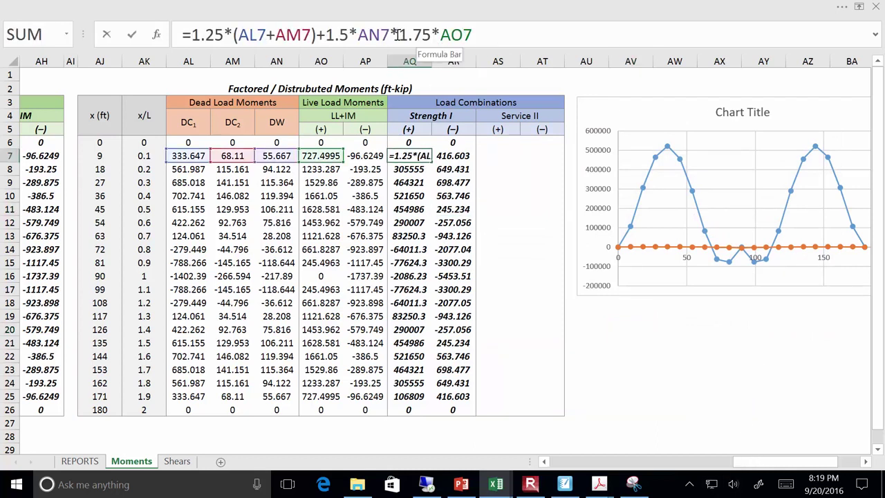
text(+)
key(Return)
Fill the corrected AQ7 formula down to AQ26 and up to AQ6 without formatting.
click(430, 158)
double_click(434, 162)
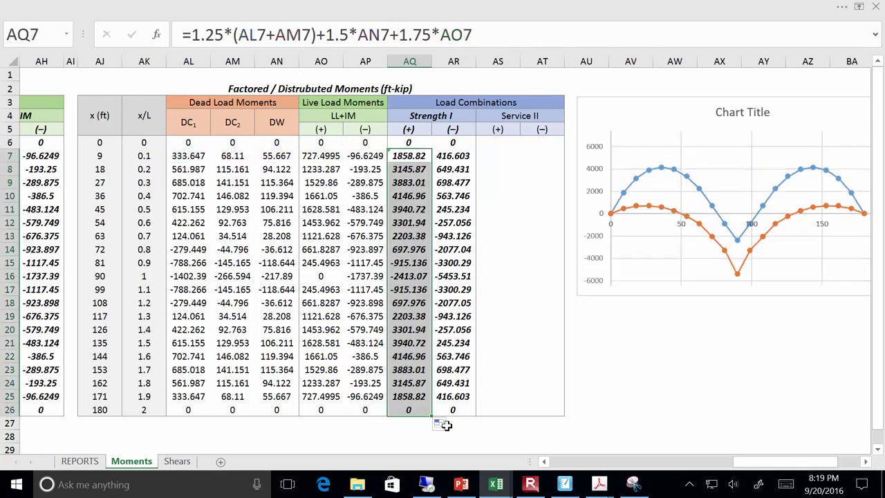
click(439, 424)
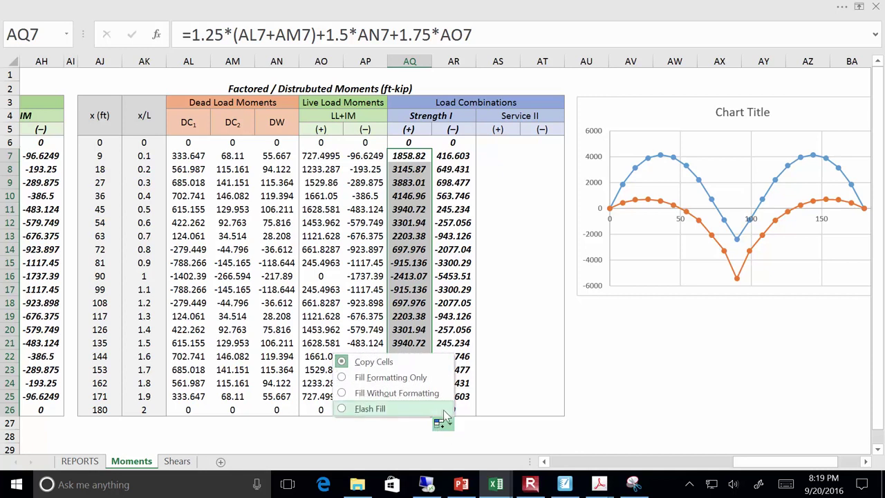
click(442, 399)
click(426, 160)
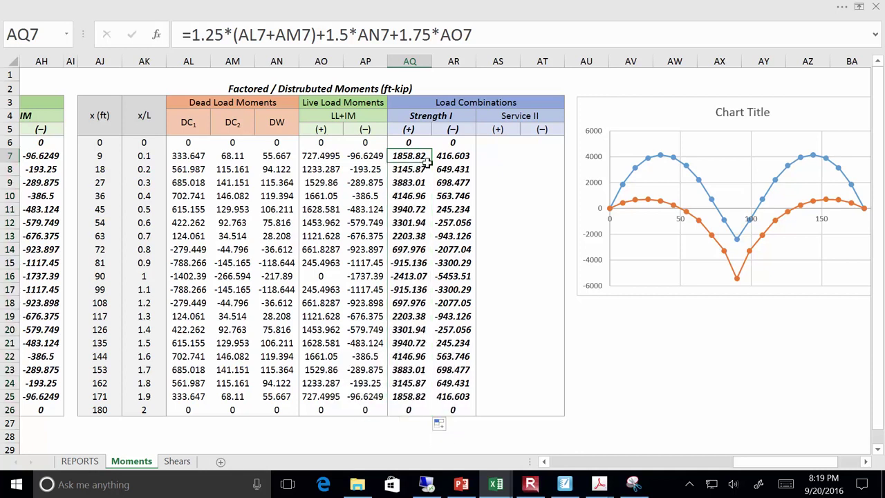
drag(434, 161, 432, 145)
click(439, 168)
click(443, 219)
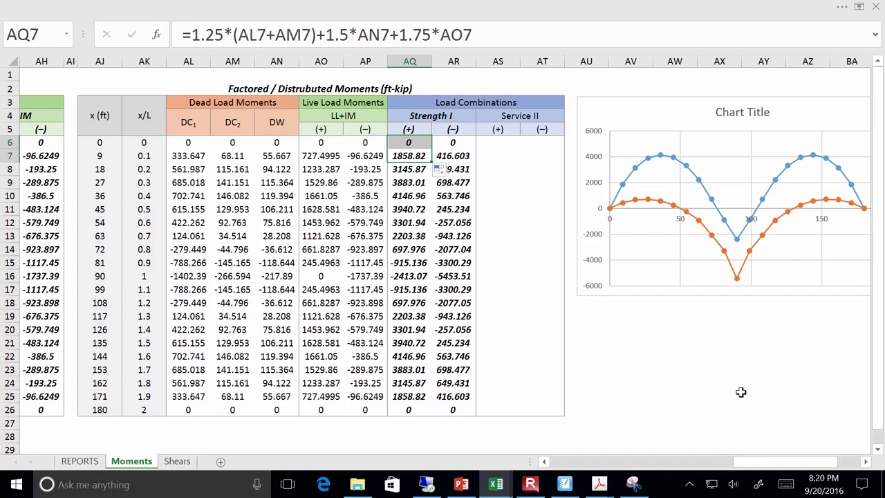
Set the maximum bound of the moment chart's horizontal axis to 180.
drag(785, 462, 807, 461)
click(751, 374)
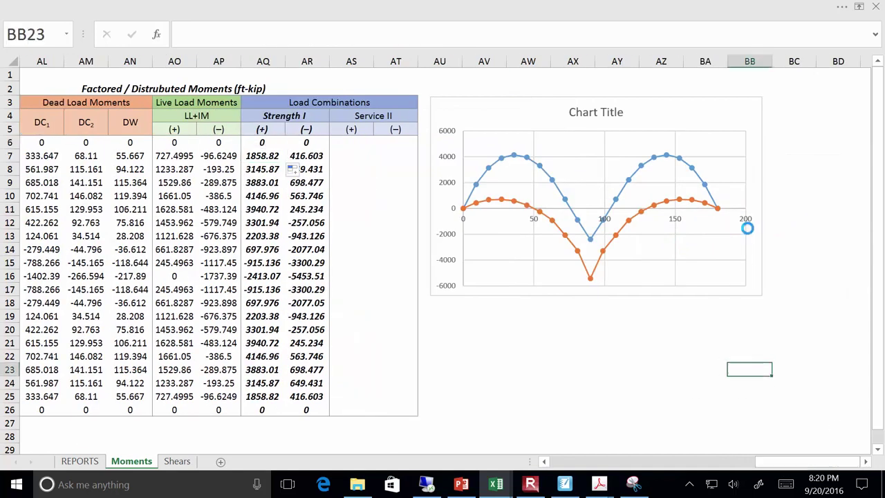
ctrl+scroll(747, 231, up, 3)
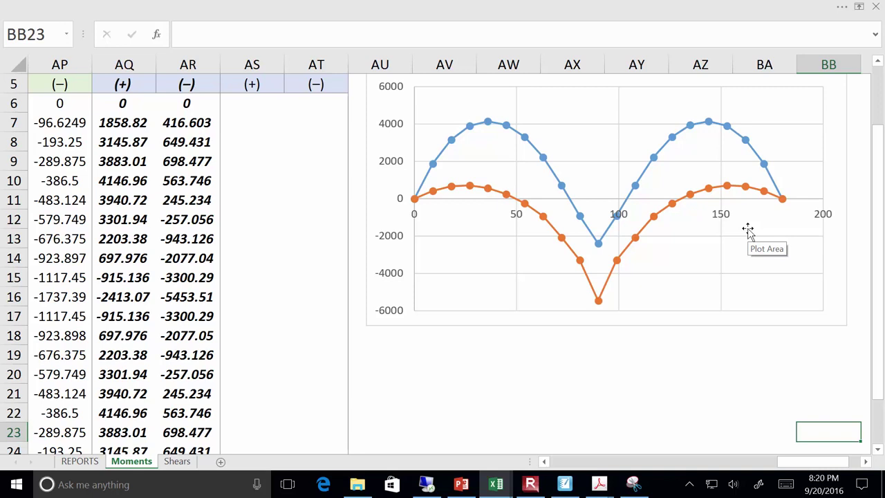
right_click(724, 213)
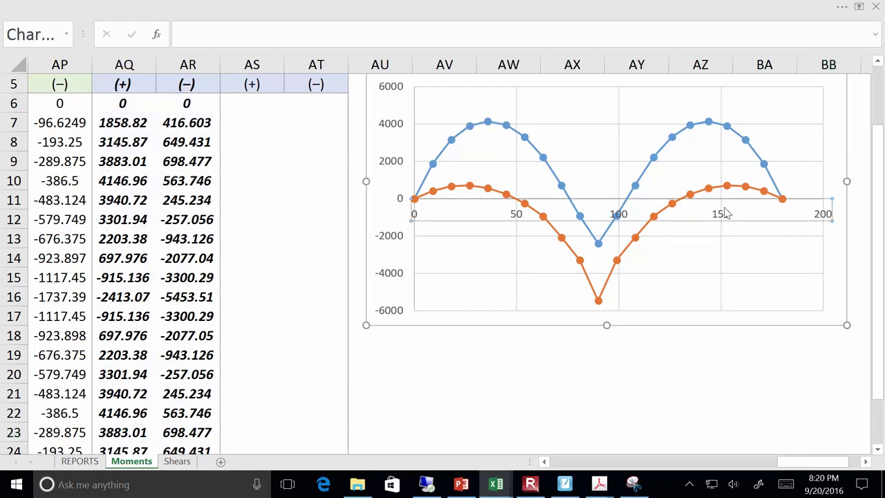
click(763, 354)
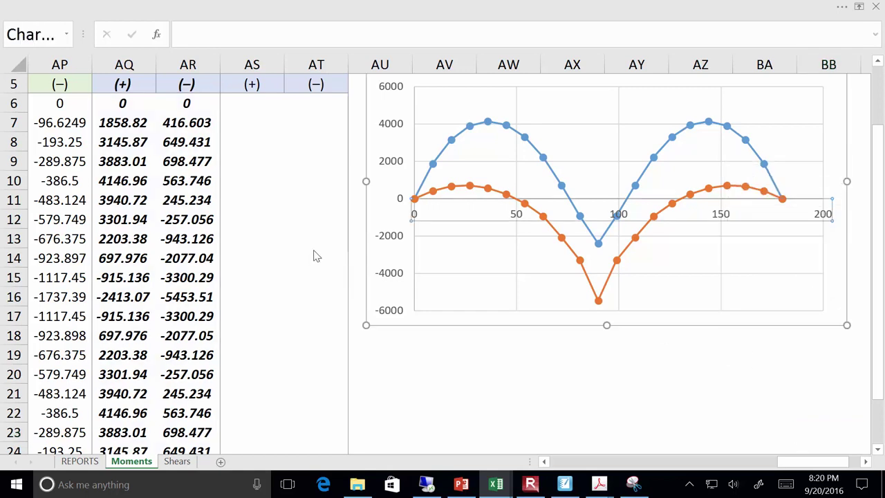
drag(805, 183, 736, 181)
text(180)
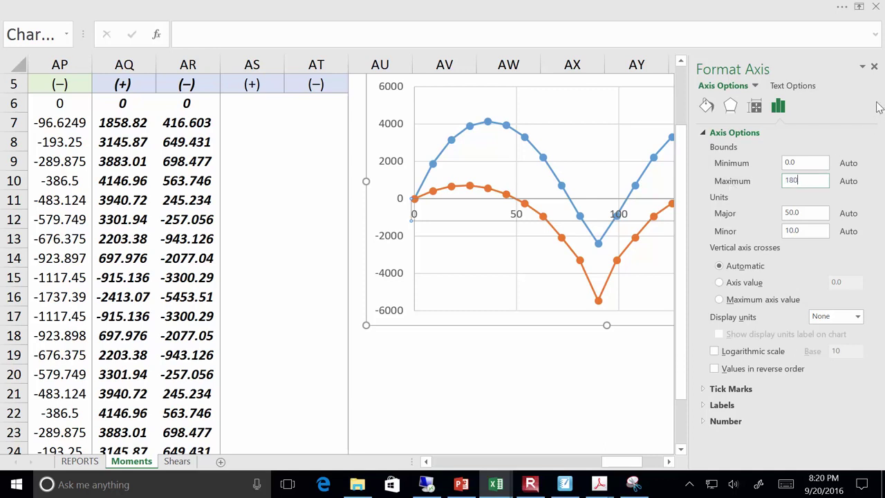
Set the horizontal axis label position to Low and close the axis formatting.
click(719, 389)
click(708, 391)
click(722, 405)
click(823, 422)
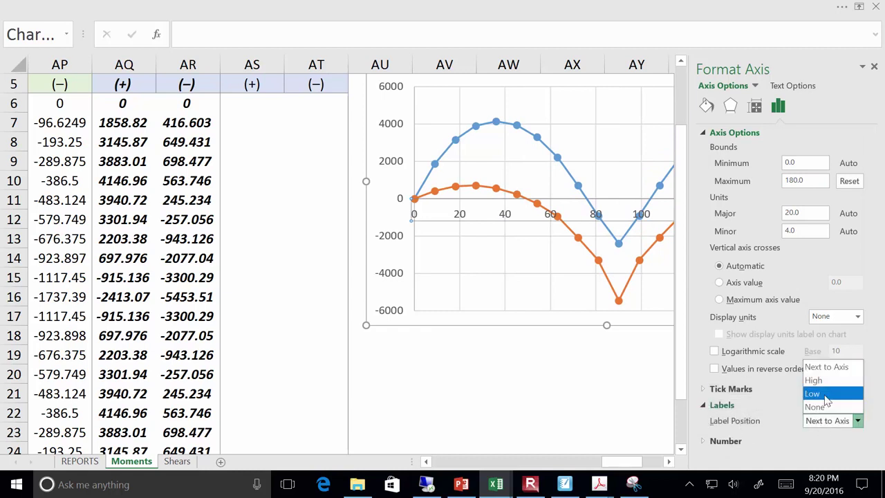
click(813, 393)
click(617, 410)
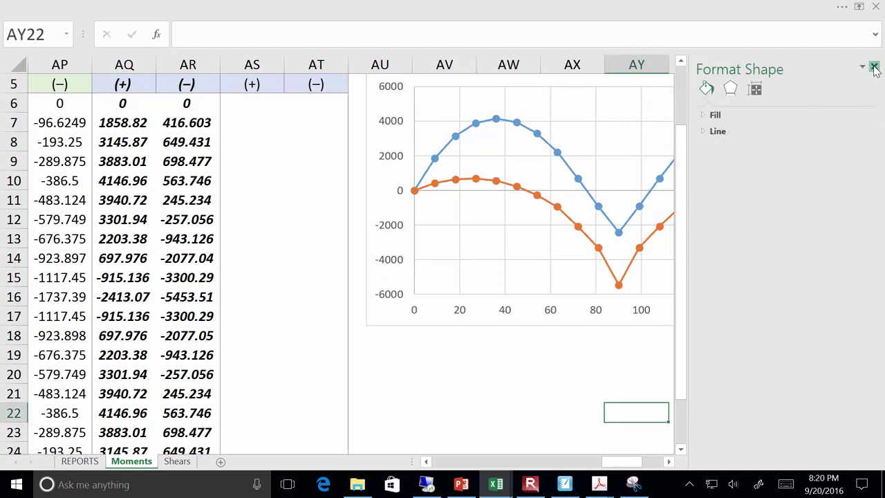
click(873, 66)
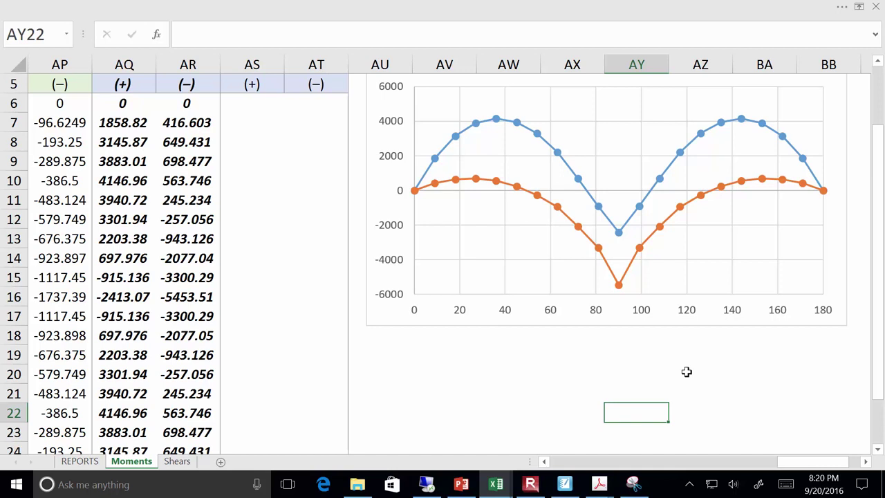
Open CE 618 Lecture Notes Handout 01b.pdf, examine the typical bridge girder on page 15, and return to the Excel workbook.
click(357, 484)
double_click(509, 199)
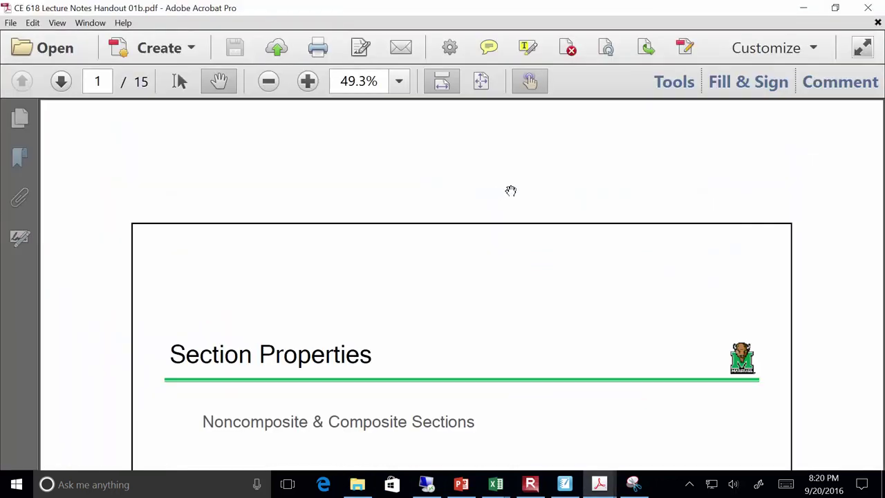
click(481, 81)
key(End)
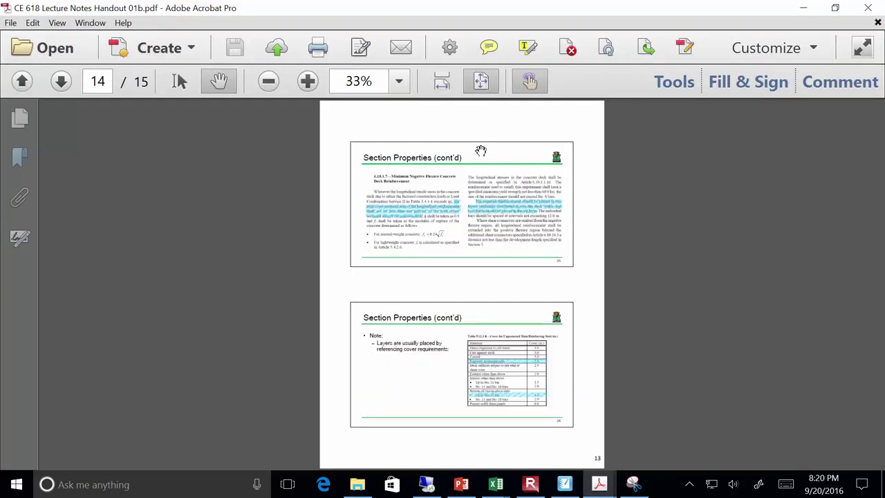
ctrl+scroll(471, 179, up, 6)
ctrl+scroll(473, 181, down, 1)
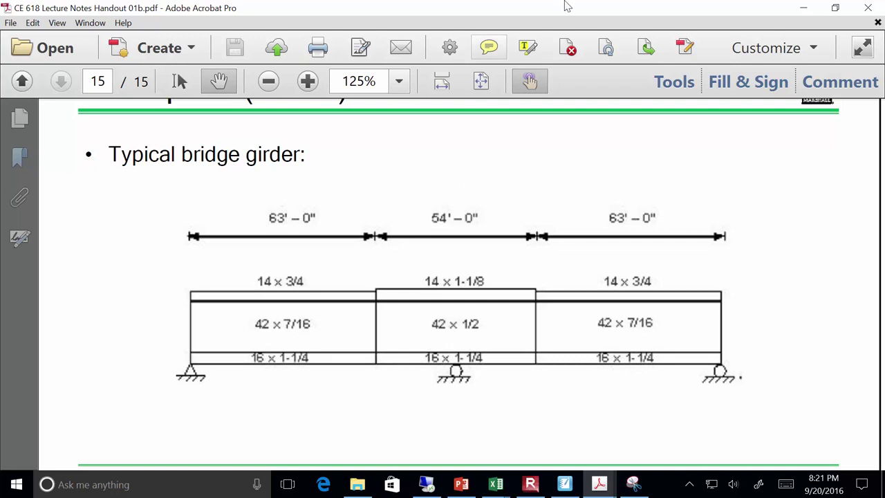
click(803, 8)
click(710, 6)
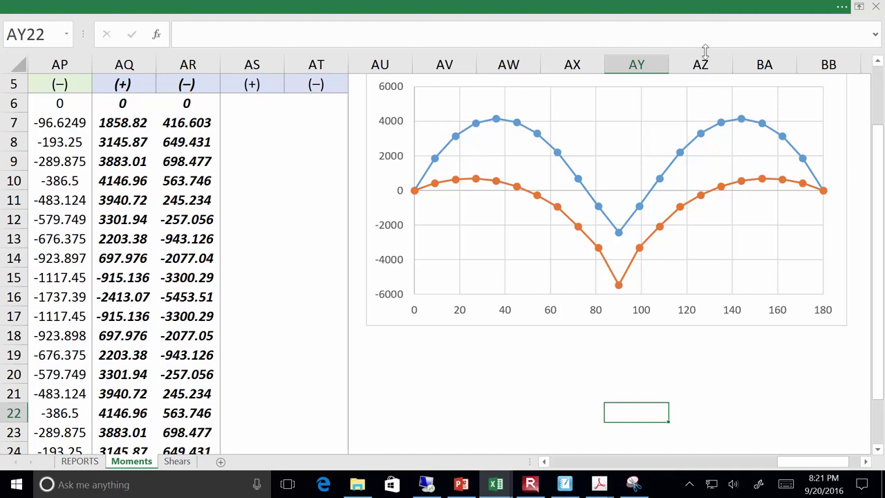
Look up the Service II load combination in CE 618 Lecture Notes Handout 02.pdf and return to the Moments & Shears workbook in Excel.
click(595, 485)
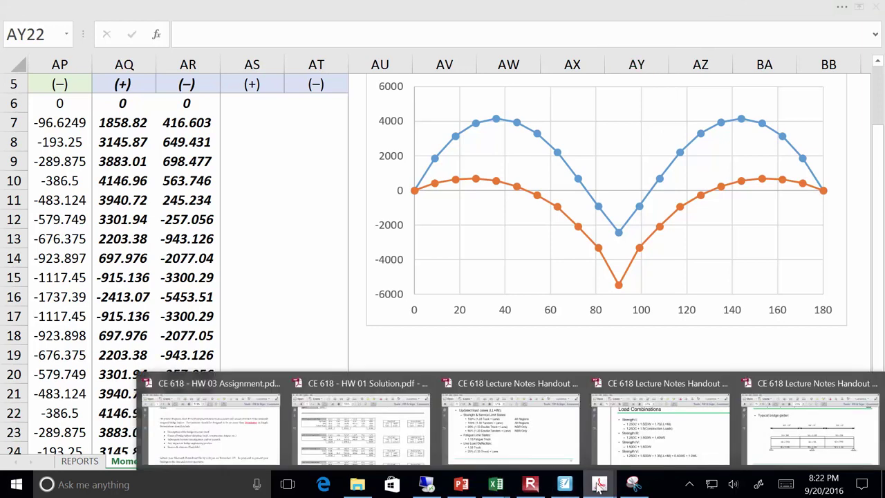
click(649, 449)
scroll(371, 297, down, 10)
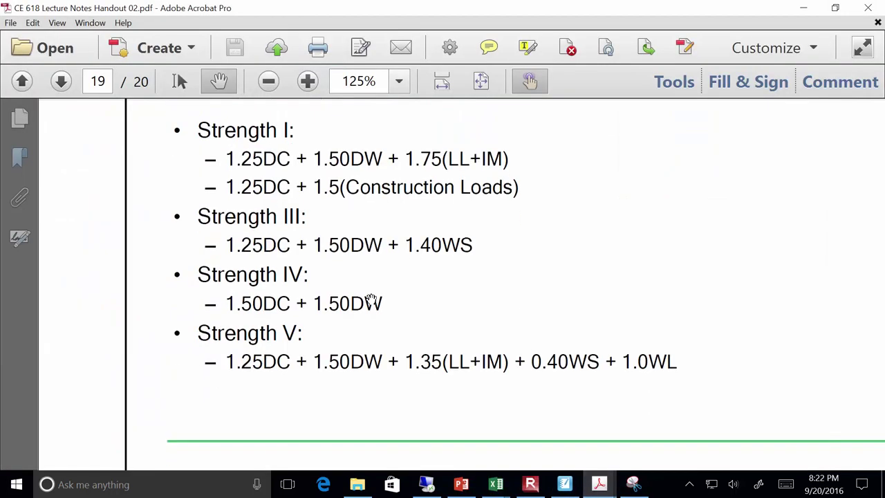
scroll(372, 298, down, 2)
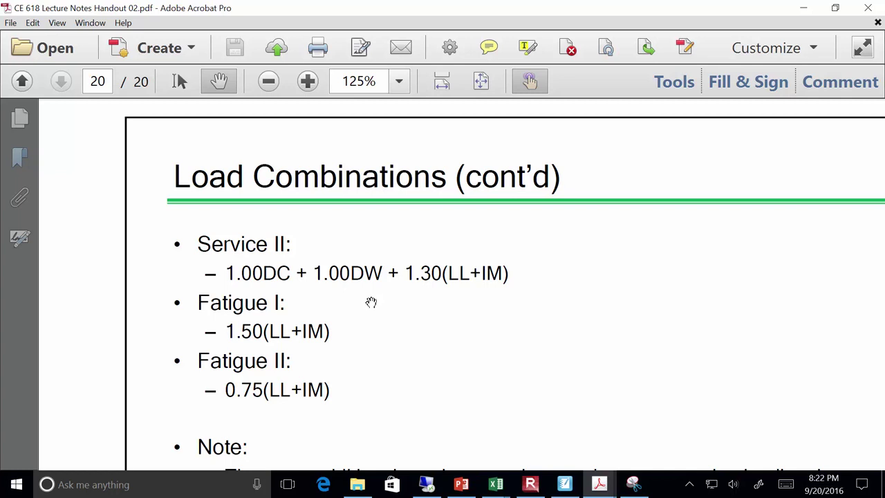
click(495, 484)
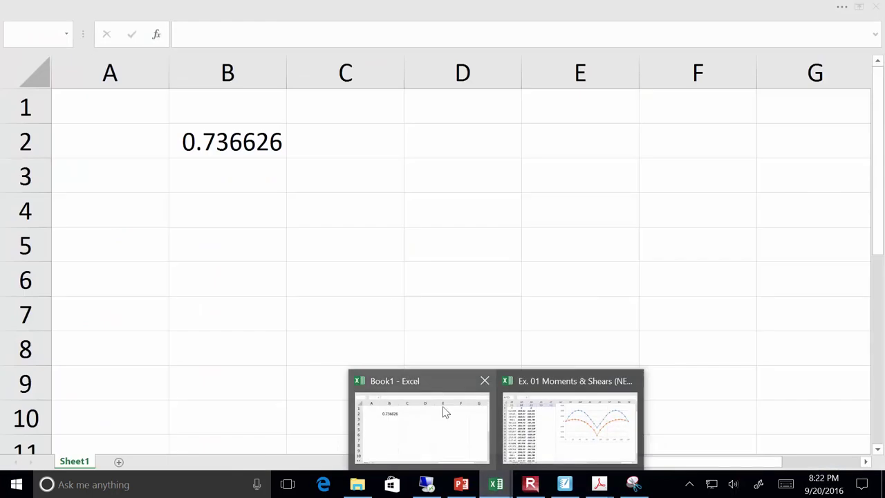
click(553, 415)
Title the moment chart "Strength I Moment Envelope".
scroll(252, 230, up, 1)
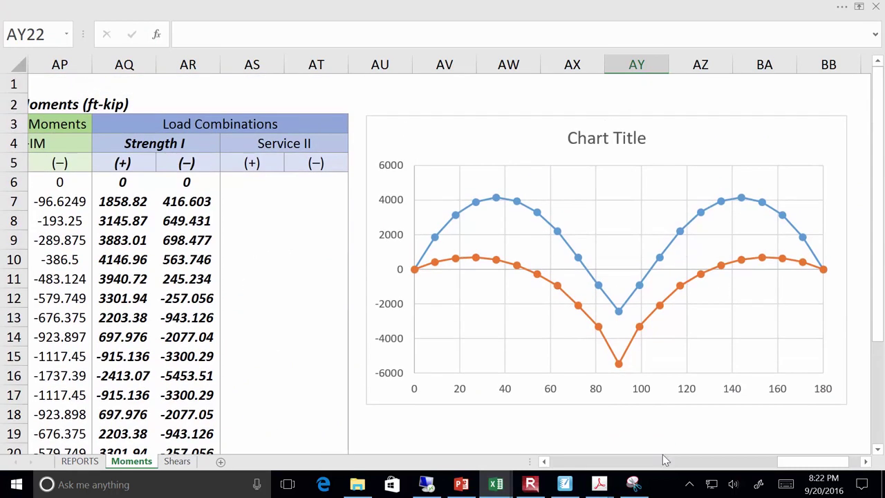
click(617, 139)
double_click(616, 138)
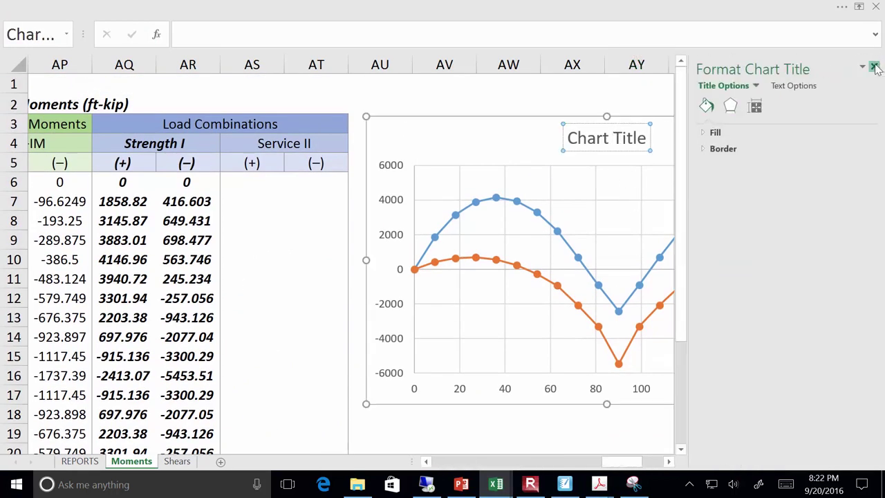
click(874, 67)
drag(568, 138, 659, 139)
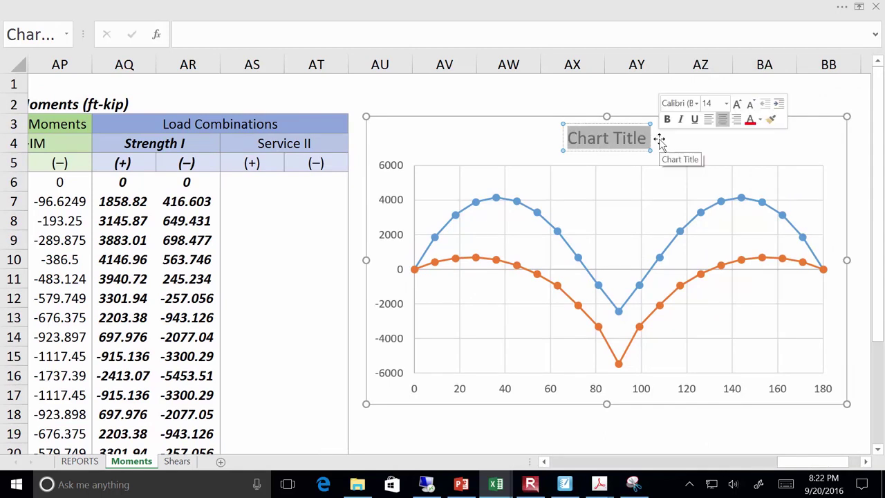
text(Strengt)
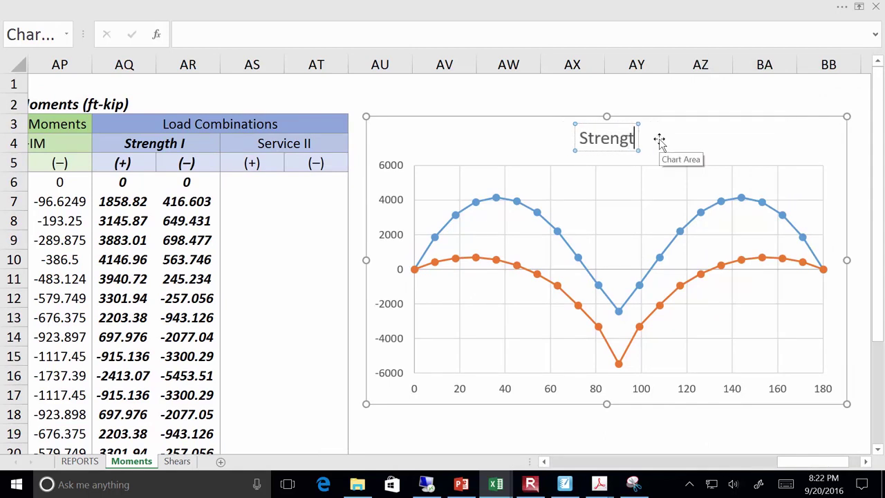
text(h I Moment )
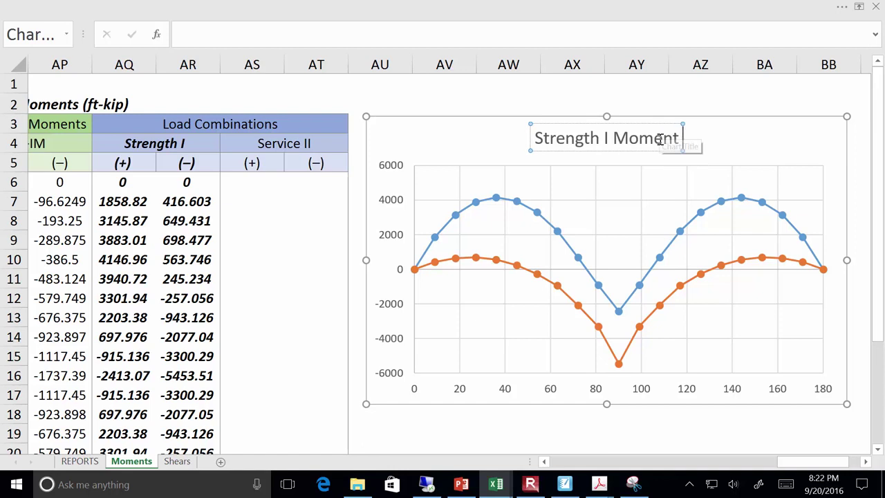
text(Envelope)
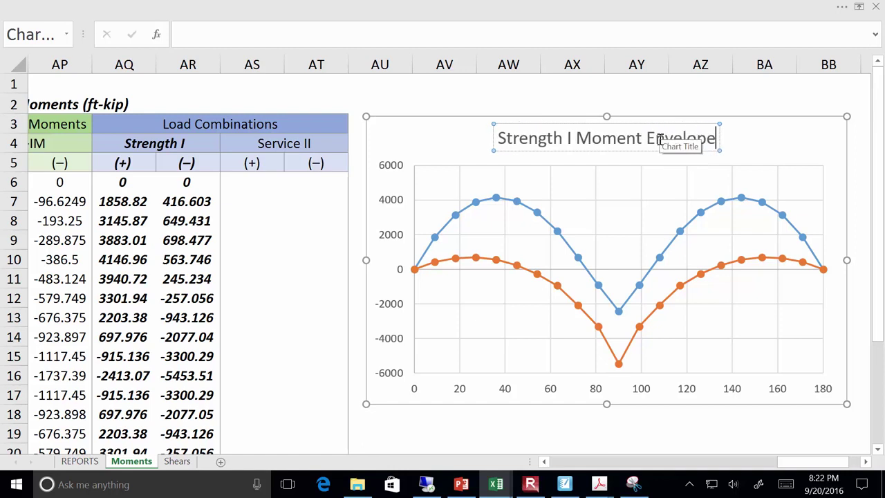
click(471, 109)
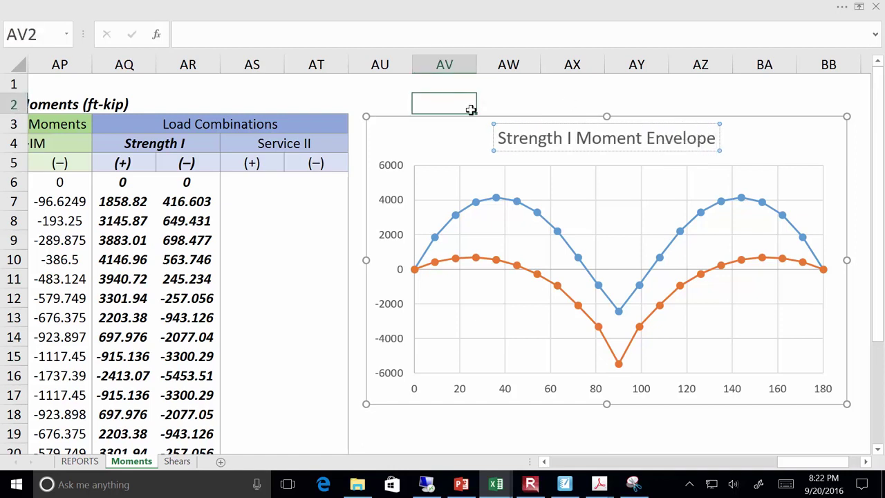
Add axis titles to the Strength I moment chart.
click(774, 135)
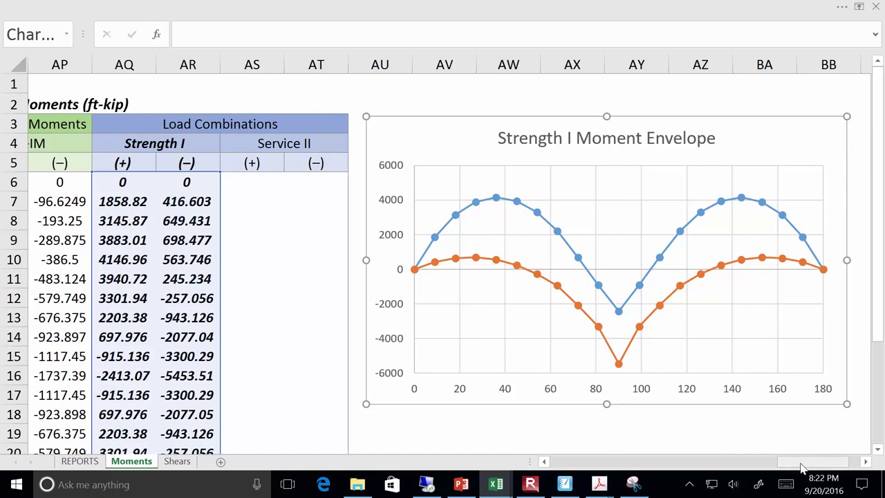
scroll(795, 461, right, 2)
click(738, 125)
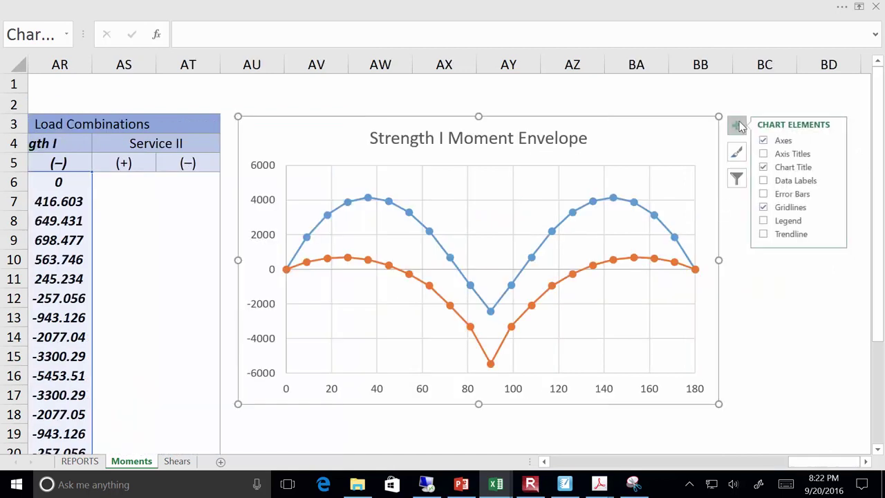
click(765, 154)
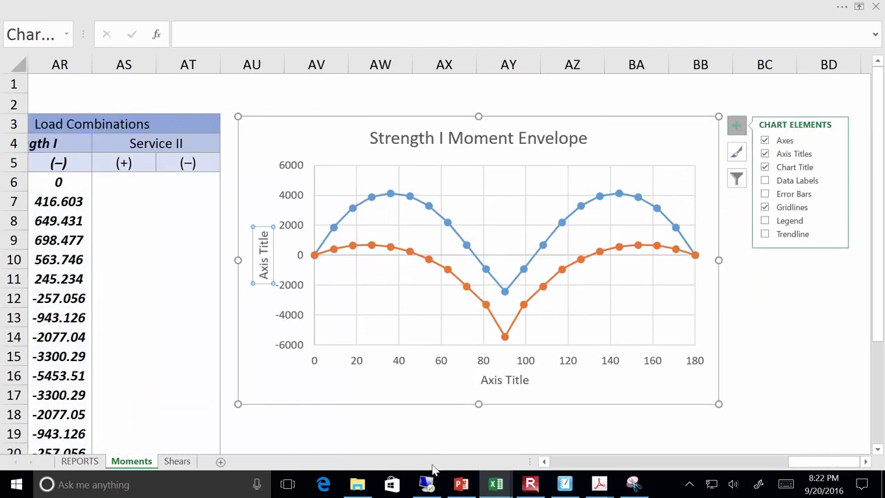
click(448, 448)
Name the moment chart's horizontal axis "Distance Across Beam (ft)".
click(494, 380)
triple_click(494, 379)
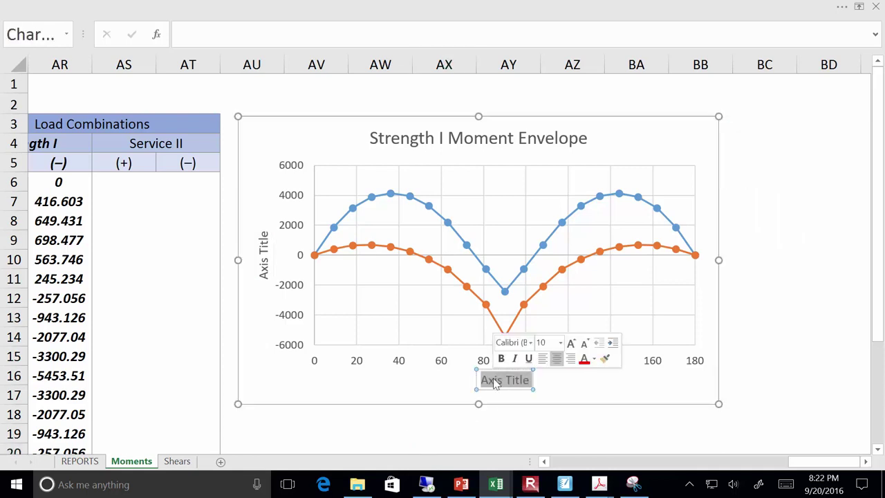
text(Dist)
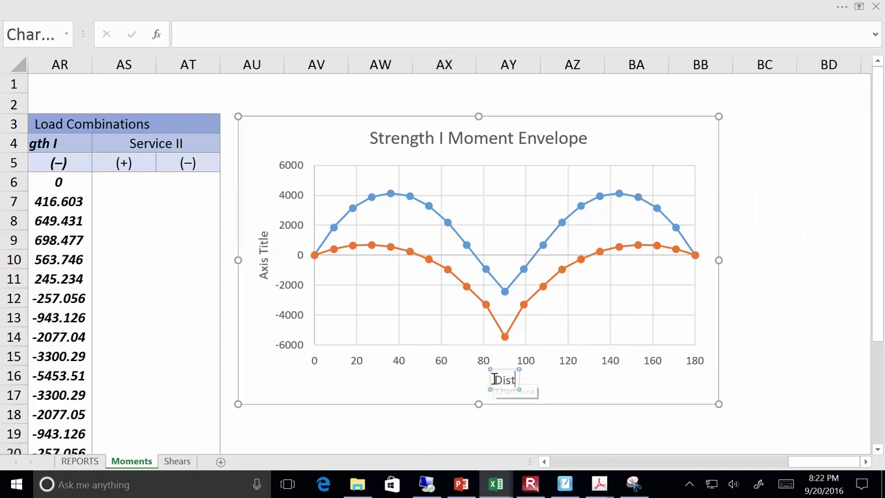
text(ance Across B)
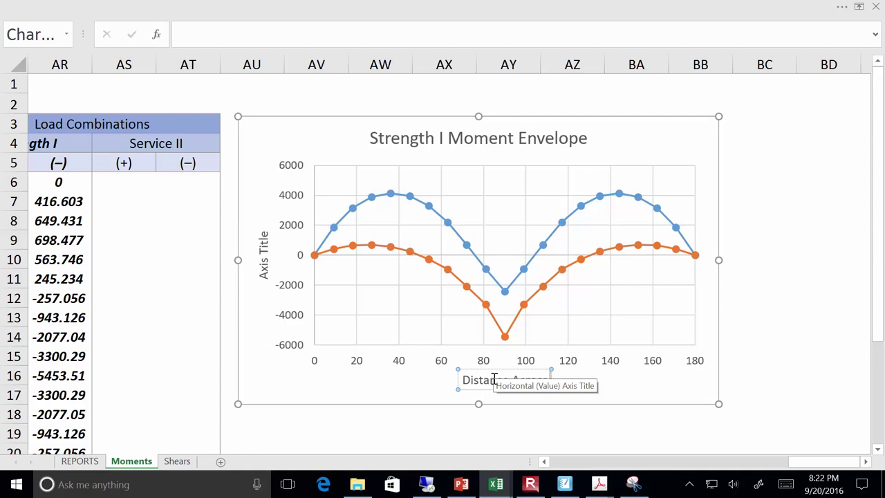
text(eam (ft))
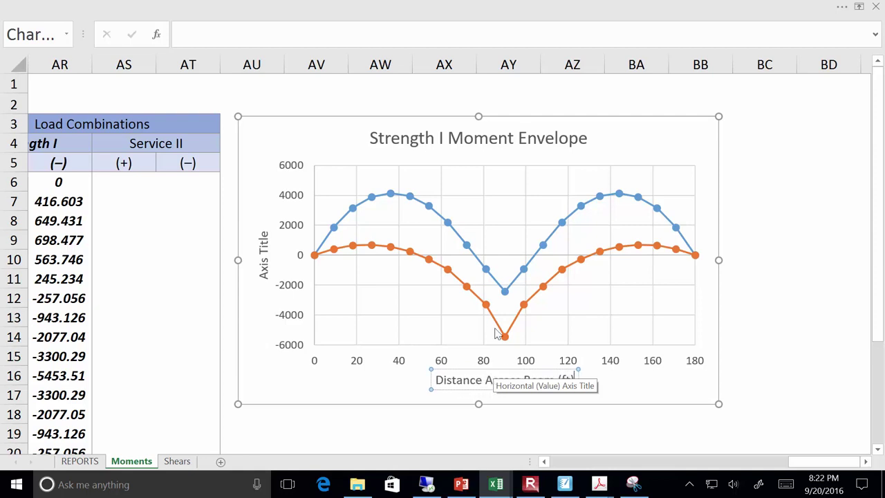
Name the moment chart's vertical axis "Moment (ft-kip)" and deselect the chart.
click(263, 257)
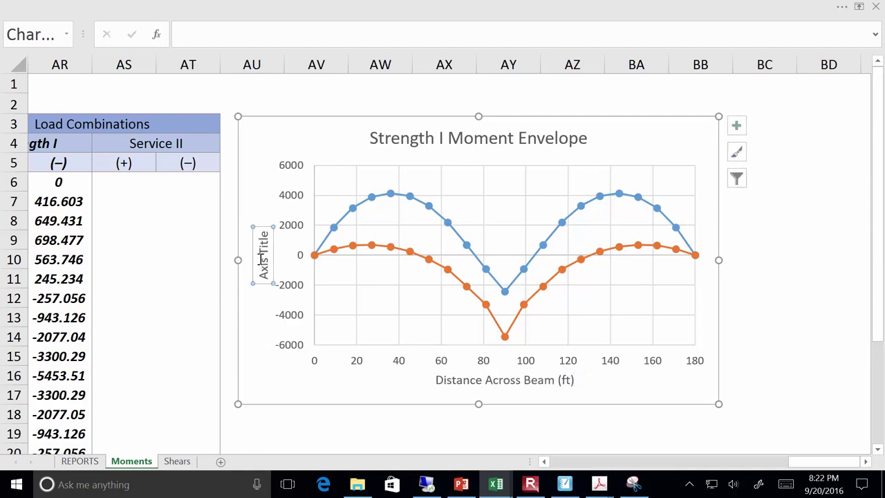
double_click(264, 265)
text(Moment)
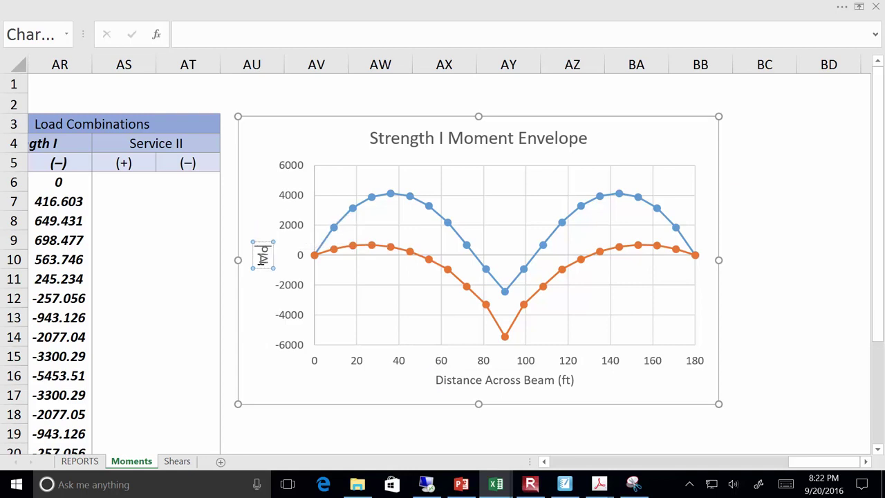
text( (ft)
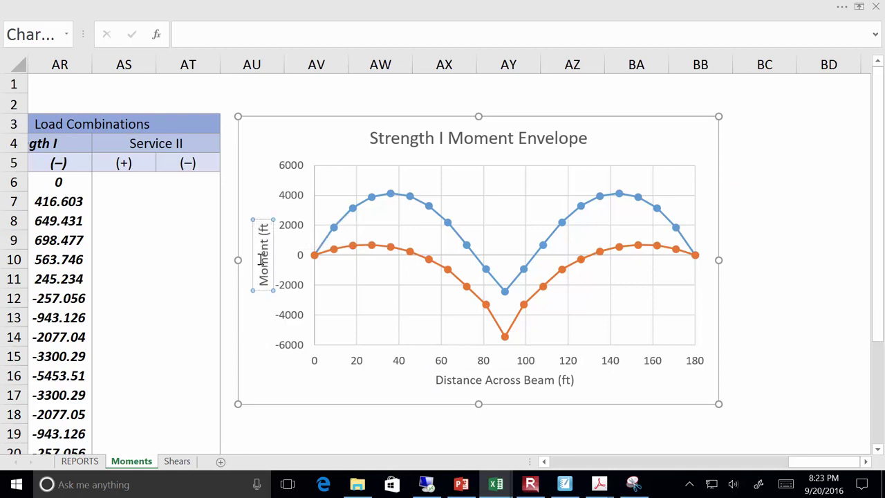
text(-kip))
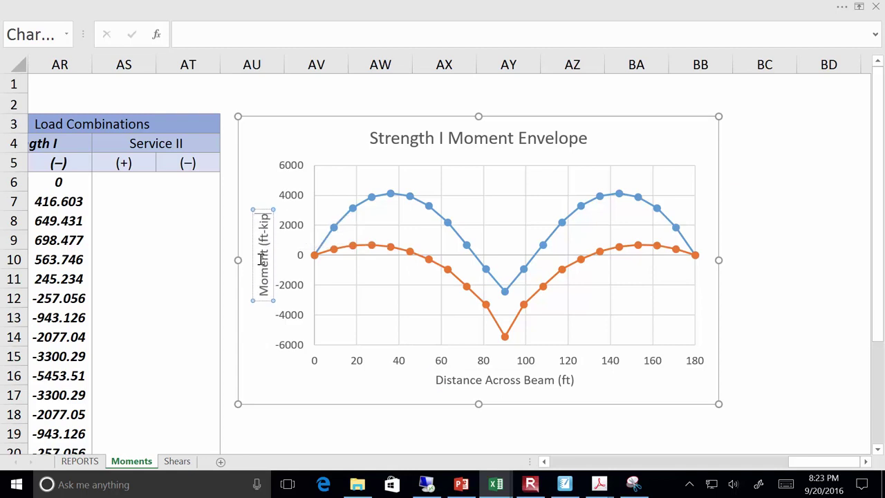
click(333, 432)
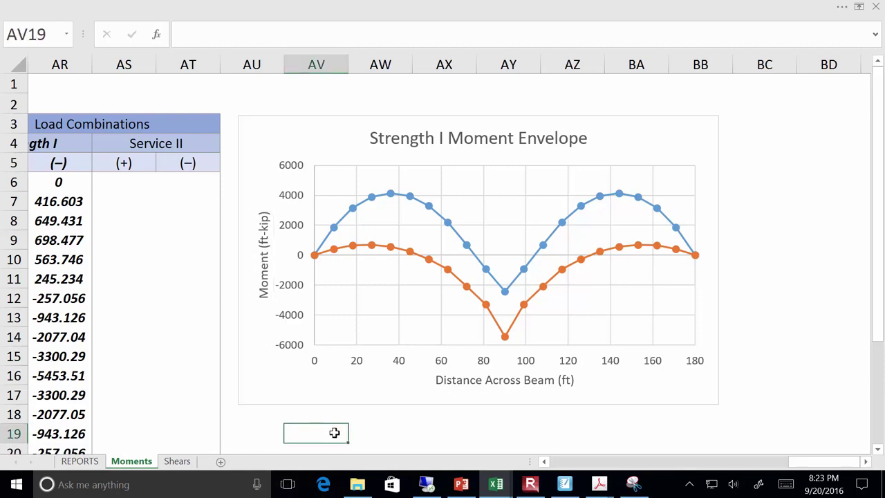
Enter the Service II positive moment formula =AL6+AM6+AN6+1.3*AO6 in cell AS6.
drag(814, 463, 769, 463)
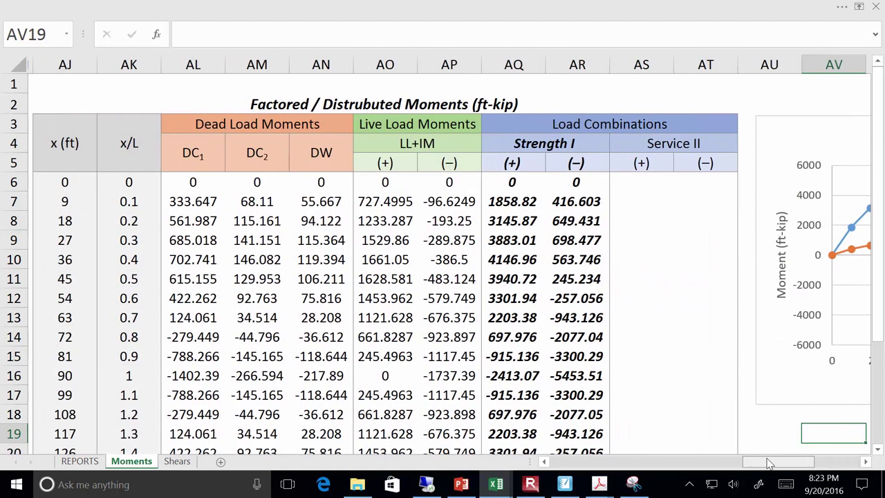
click(615, 188)
text(=)
click(170, 184)
text(+)
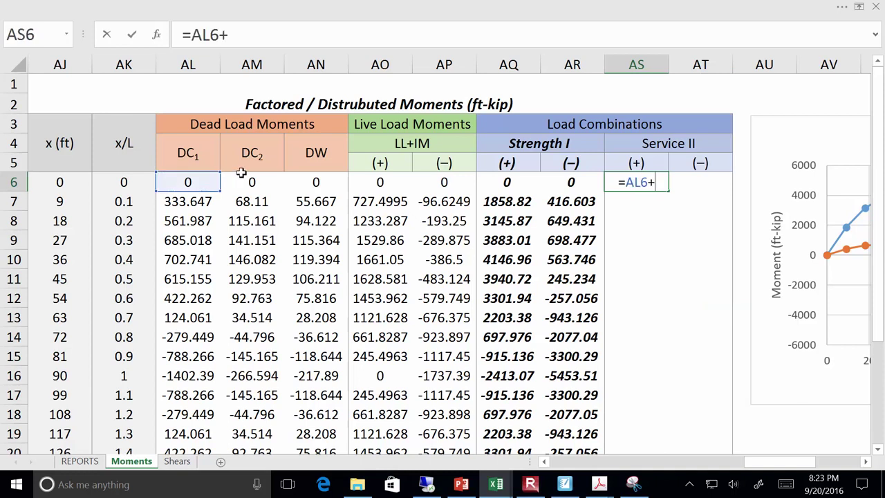
click(253, 183)
text(+)
click(319, 182)
text(+1.3)
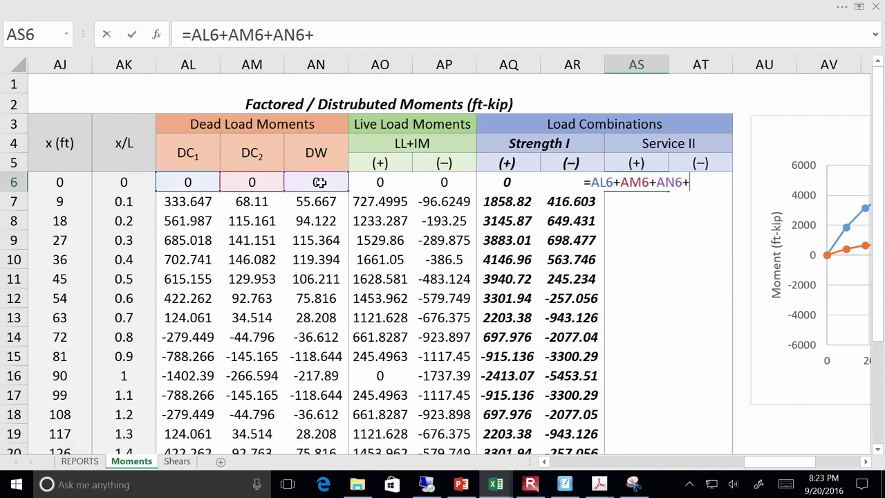
text(9*)
key(BackSpace)
key(BackSpace)
text(*)
click(395, 188)
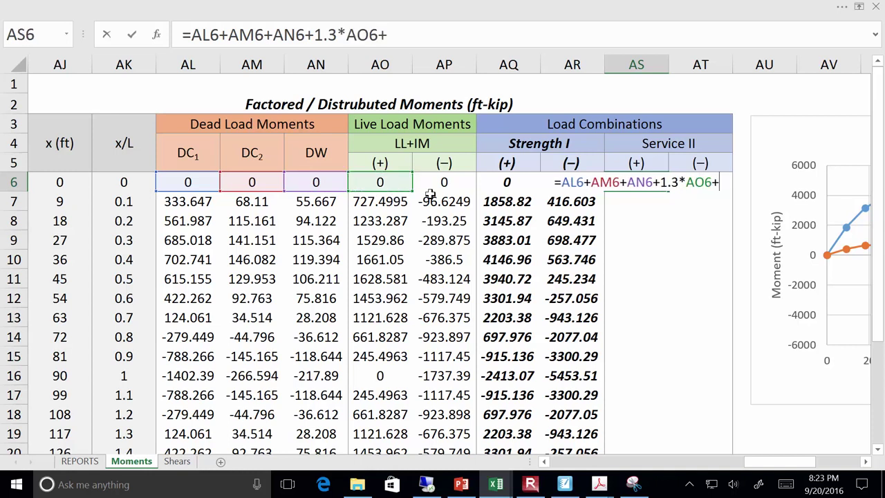
key(Return)
Begin the Service II negative moment formula in cell AT6 with a reference to the DC1 moment in AL6.
click(693, 182)
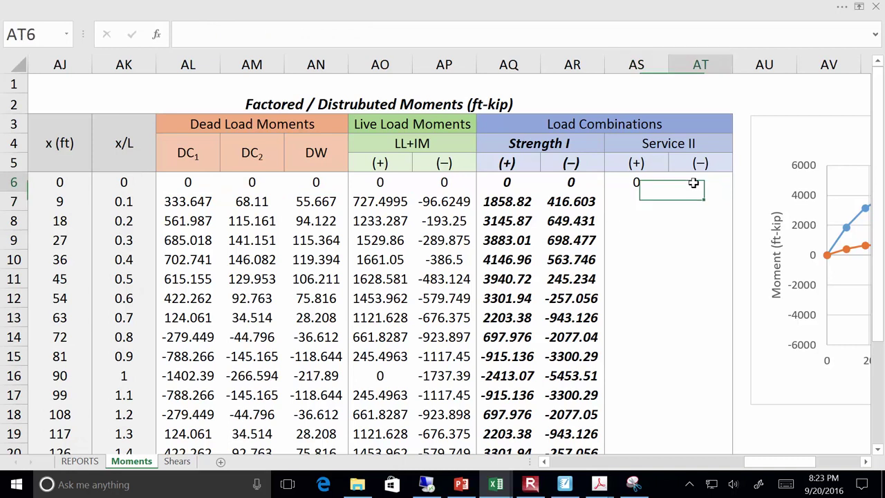
text(=)
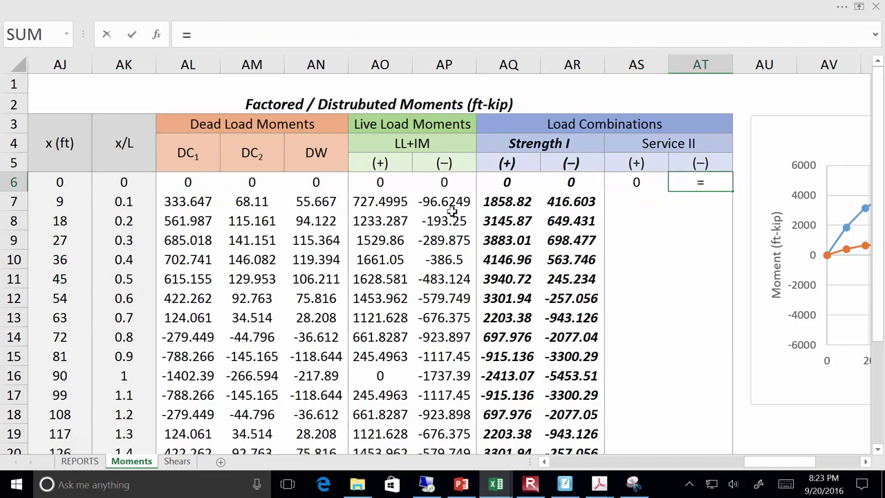
click(192, 180)
text(-)
click(232, 179)
text(-)
click(339, 182)
text(-)
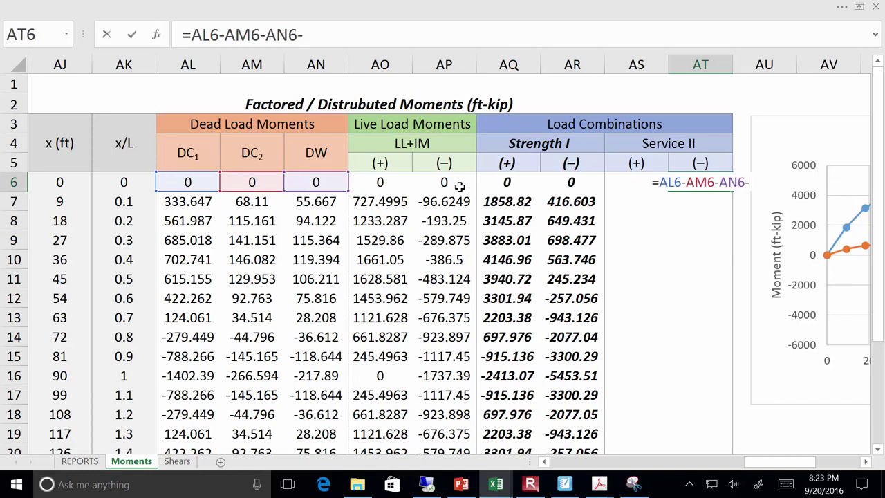
key(BackSpace)
key(BackSpace)
key(BackSpace)
key(BackSpace)
key(BackSpace)
key(BackSpace)
key(BackSpace)
key(BackSpace)
key(BackSpace)
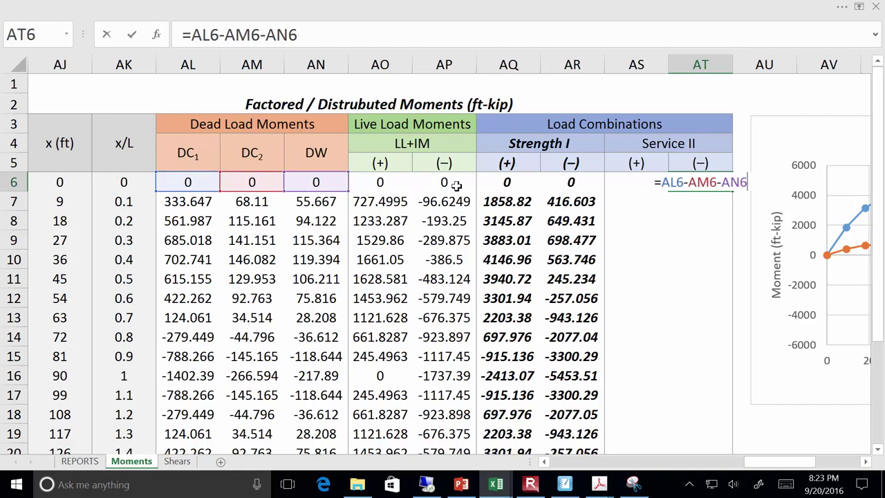
Complete the Service II negative moment formula in AT6 as =AL6+AM6+AN6+1.3*AP6.
text(+)
click(256, 187)
text(+)
click(314, 183)
text(+)
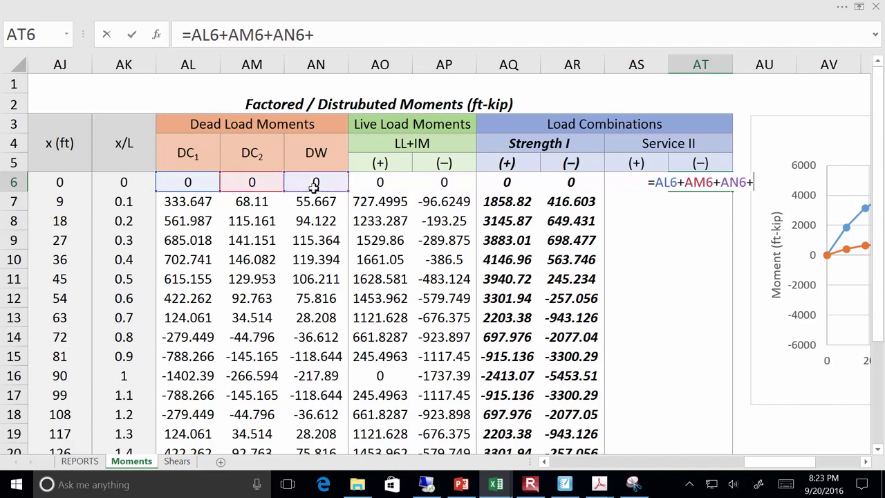
text(1.3*)
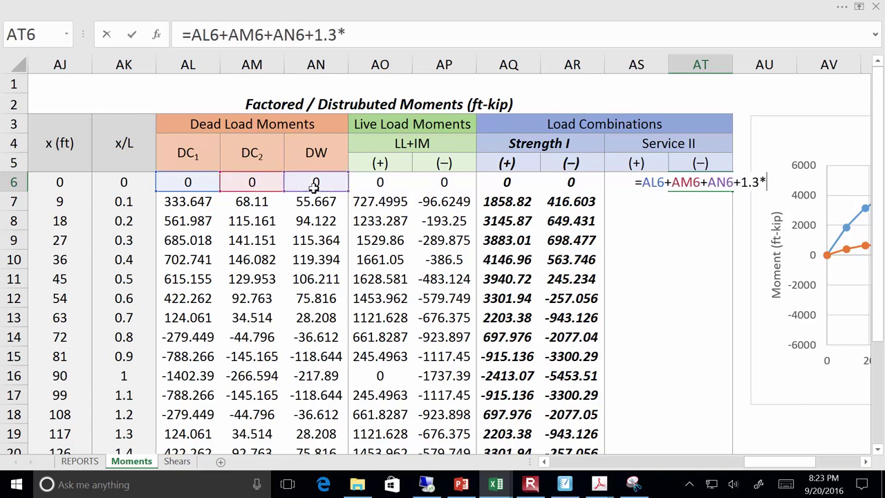
click(423, 183)
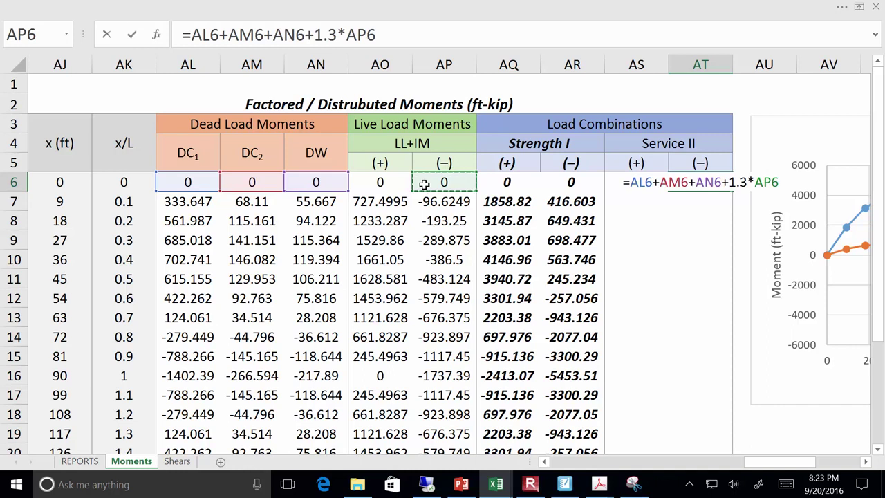
key(Return)
Fill the Service II formulas in AS6:AT6 down the rest of the moment table without formatting.
drag(648, 181, 721, 185)
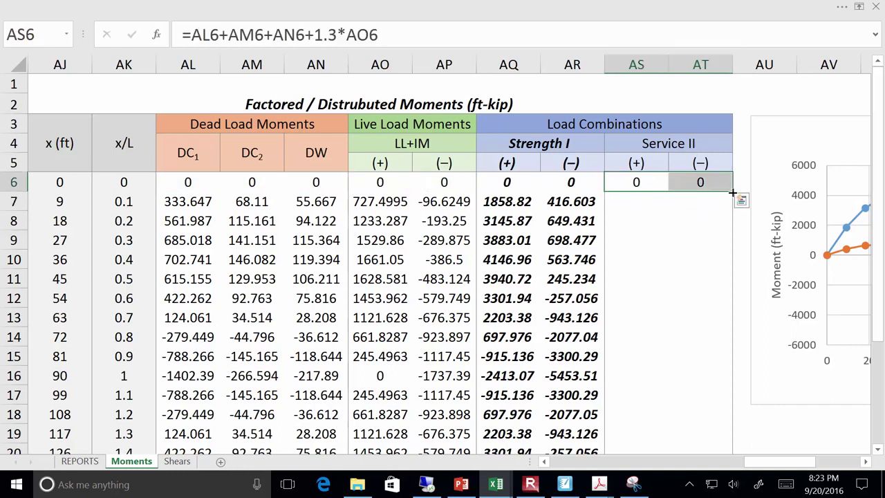
double_click(732, 192)
click(741, 448)
click(753, 434)
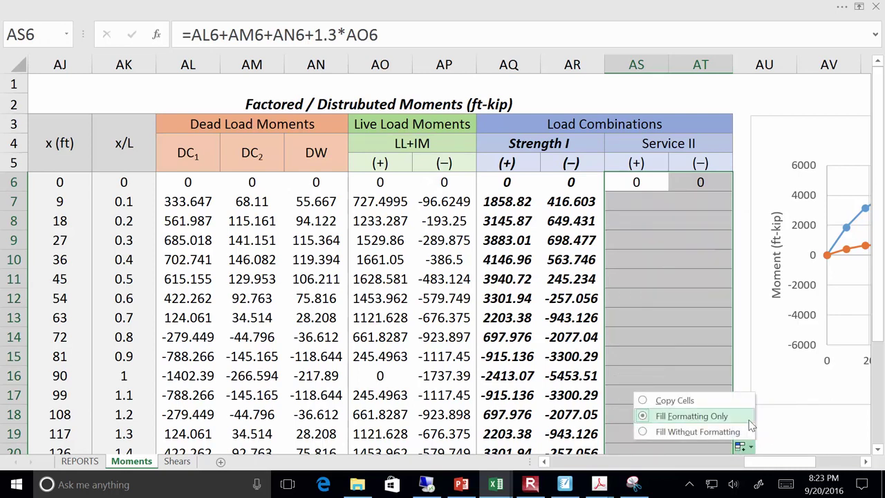
click(719, 431)
click(798, 440)
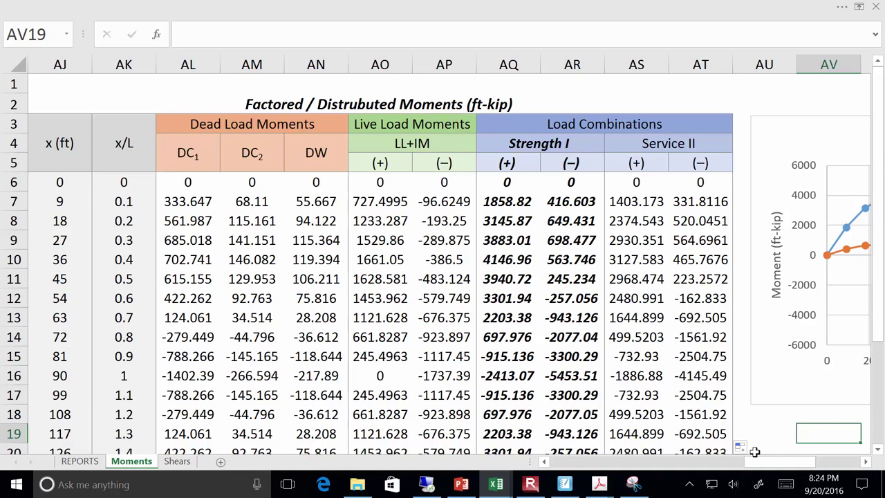
On the Shears sheet, enter the Case 1 positive live load shear formula =1.33*G6+I6 in cell R6.
click(178, 461)
drag(666, 463, 735, 466)
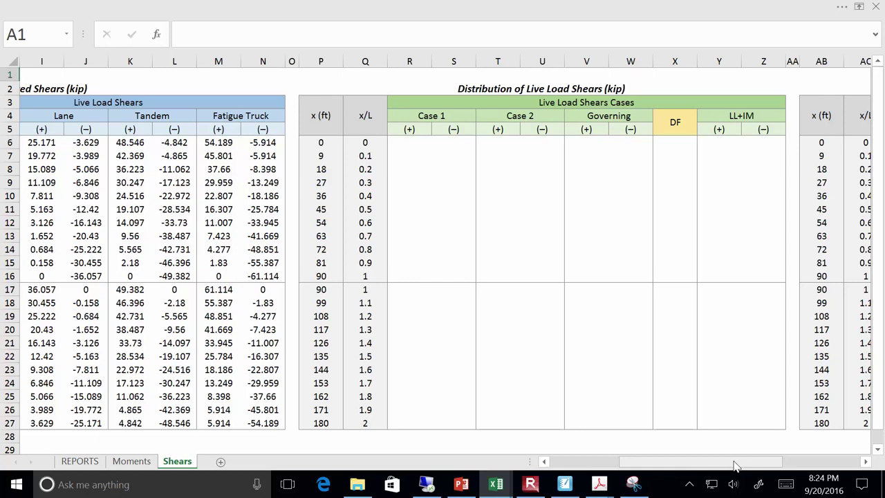
click(422, 142)
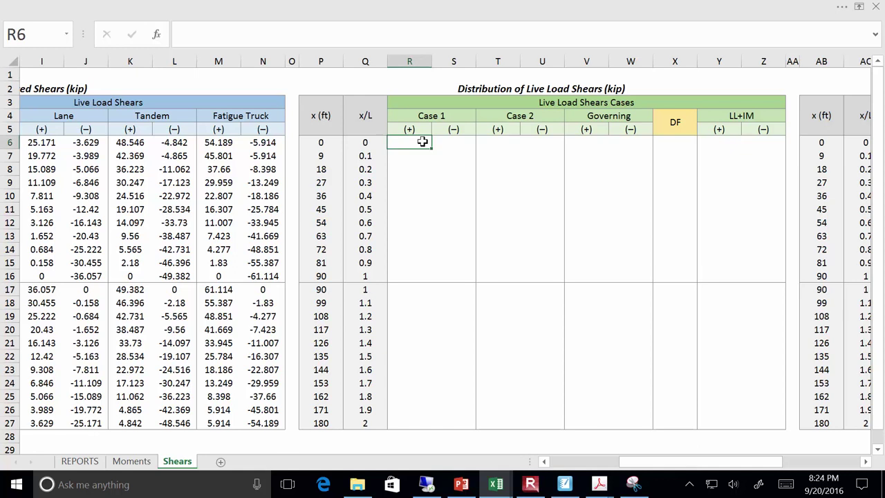
text(=1.33*)
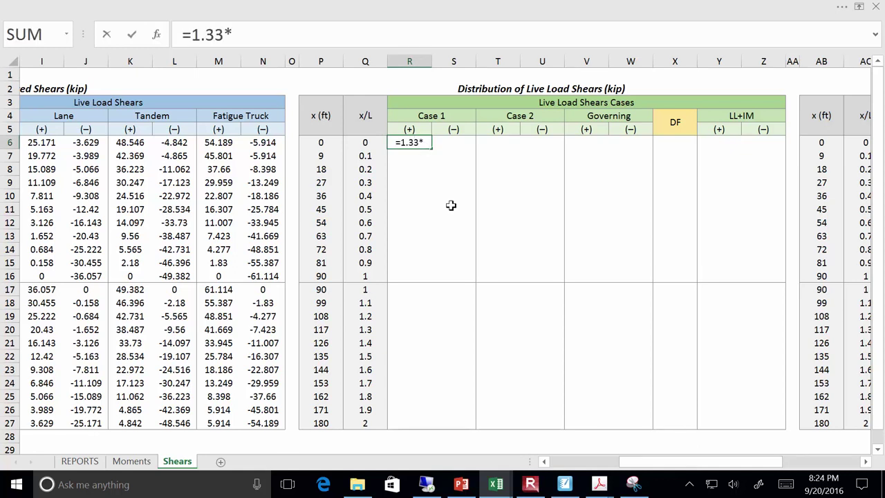
drag(633, 461, 581, 461)
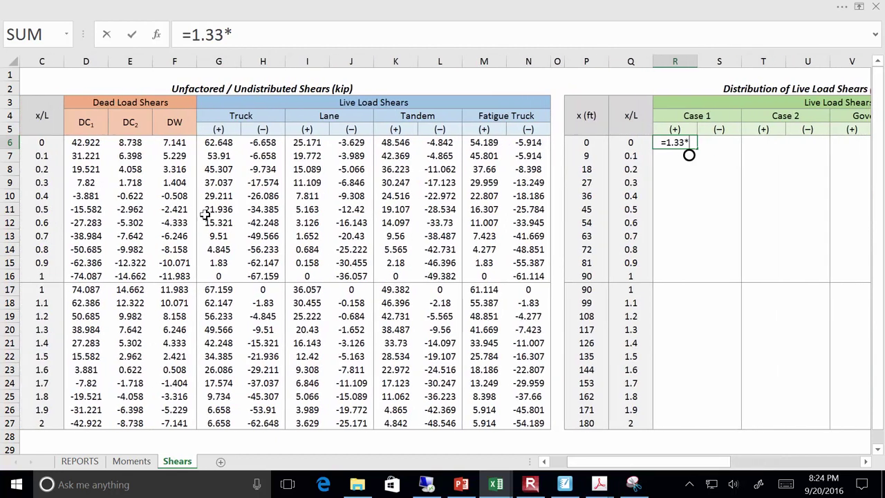
click(230, 144)
text(+)
click(306, 142)
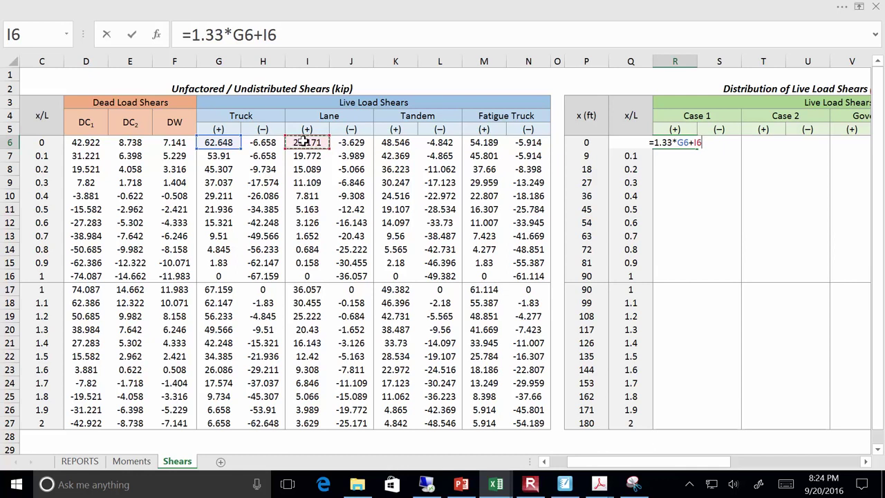
key(Return)
Enter the Case 2 positive live load shear formula =1.33*K6+I6 in cell T6.
key(Up)
key(Right)
key(Right)
text(=1.33*)
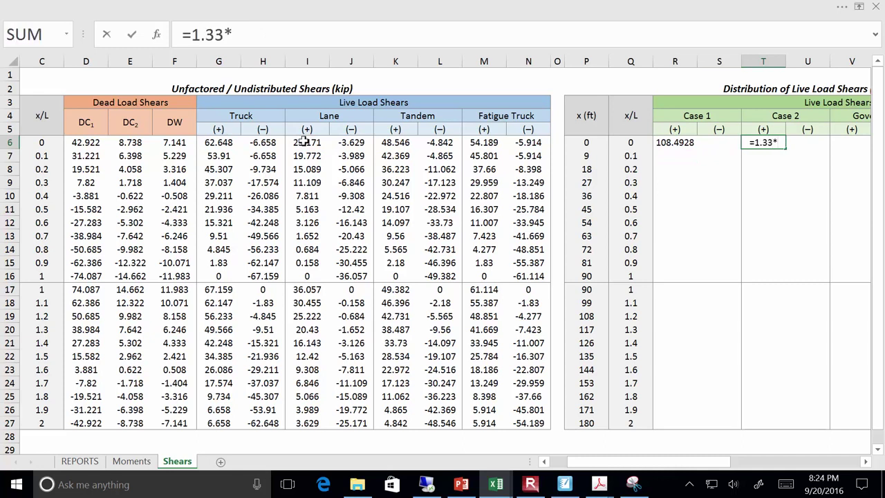
click(385, 143)
text(+)
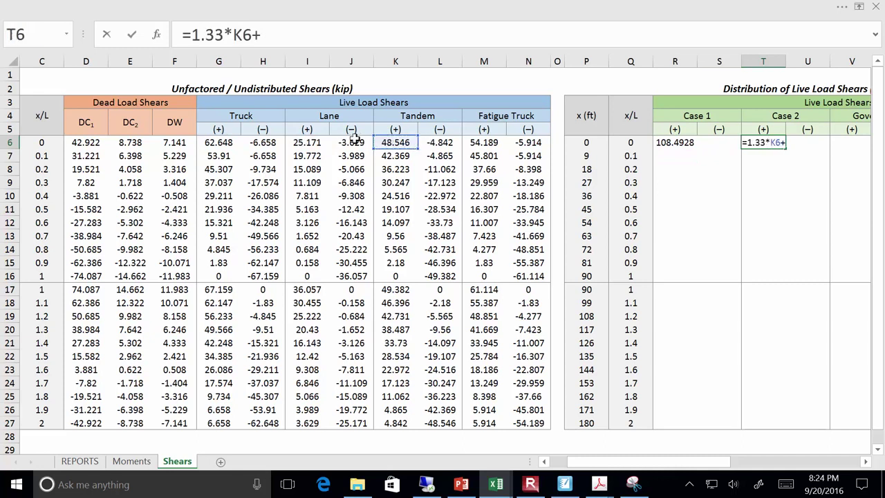
click(310, 143)
key(Return)
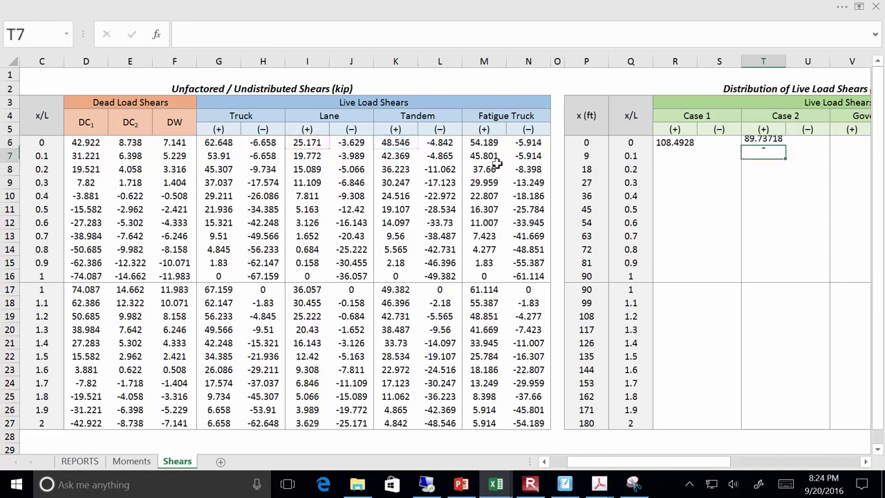
Extend the formulas in R6 and T6 into the neighbouring negative shear cells S6 and U6.
click(688, 142)
drag(698, 149, 741, 149)
click(749, 156)
click(758, 167)
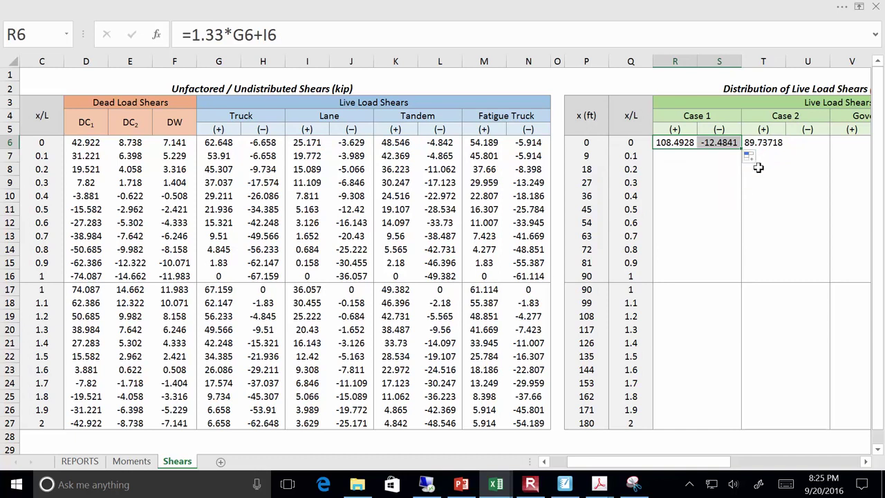
click(771, 145)
drag(788, 149, 828, 148)
click(837, 156)
click(766, 173)
Fill the Case 1 and Case 2 shear formulas in R6:U6 down to row 27.
drag(675, 146, 816, 428)
click(838, 438)
click(838, 437)
Enter the governing positive shear formula =MAX(R6,T6) in cell V6.
drag(692, 462, 734, 473)
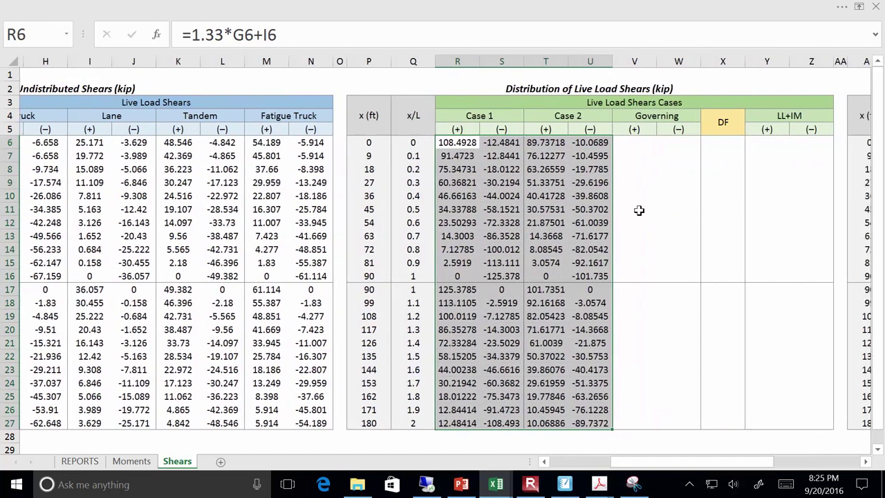
click(640, 141)
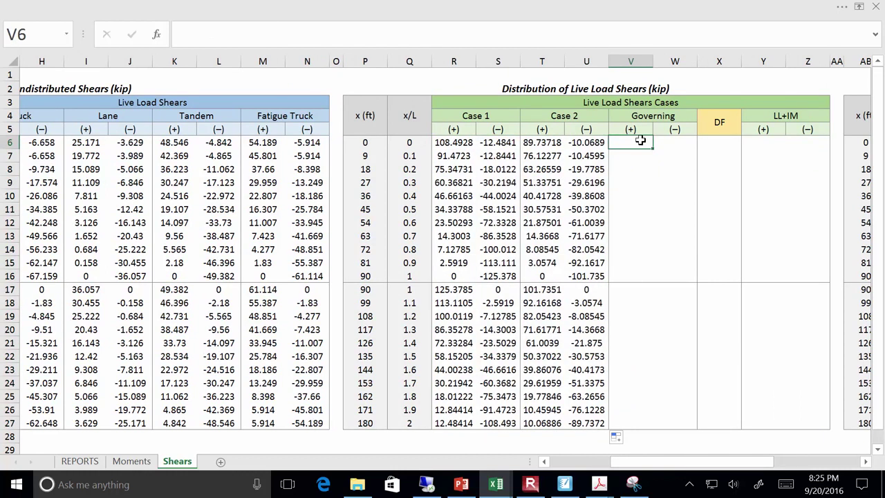
text(=max()
key(Left)
key(Left)
key(Left)
key(Left)
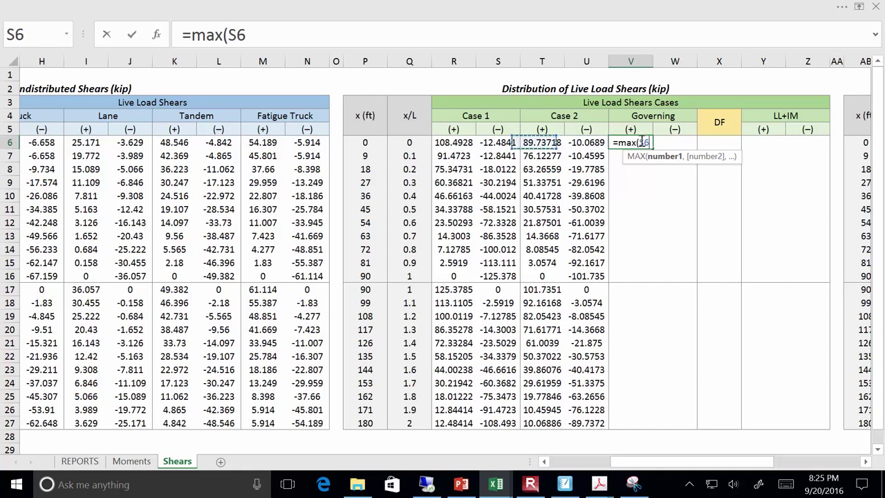
text(,)
key(Left)
key(Left)
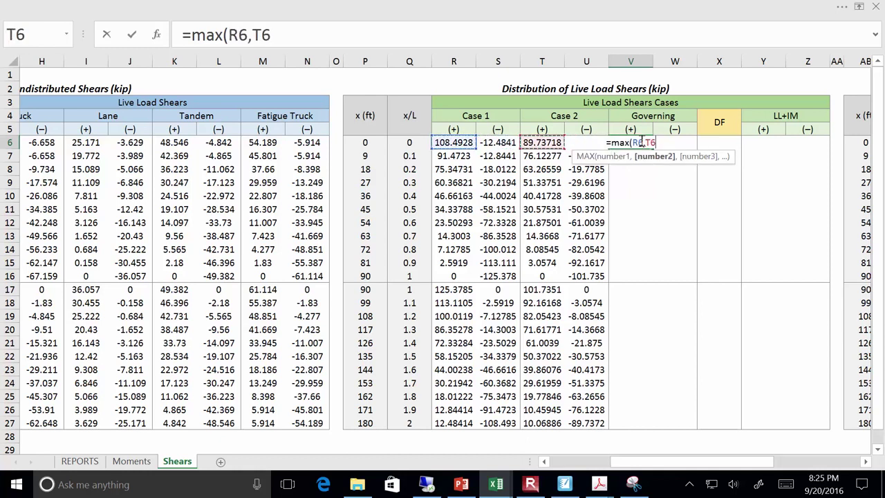
text())
key(ctrl+Return)
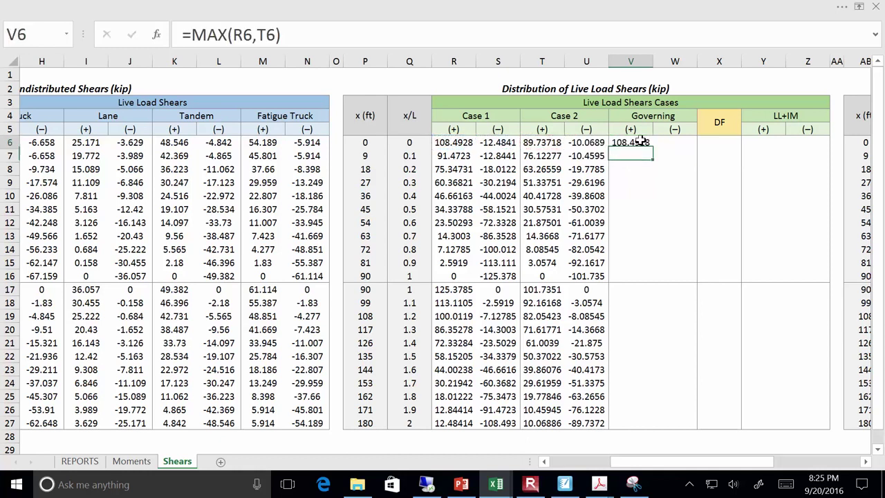
Enter the governing negative shear formula =MIN(S6,U6) in cell W6.
key(Right)
text(=)
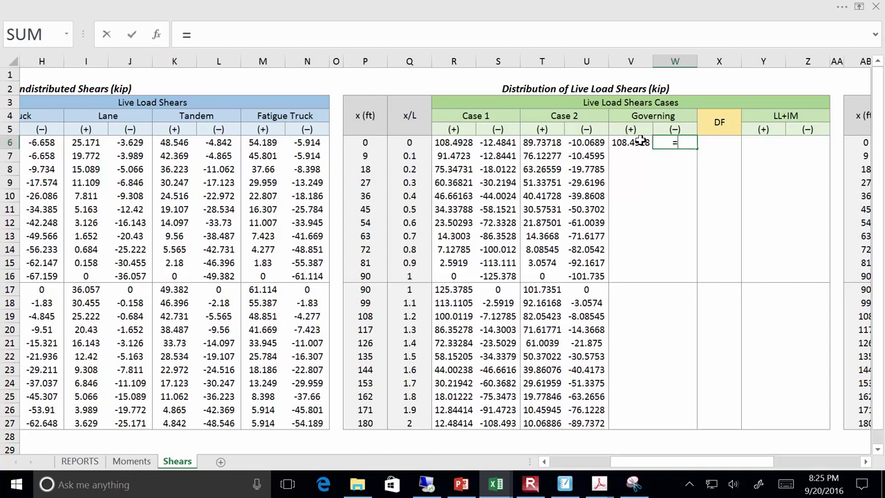
text(min()
key(Left)
key(Left)
key(Left)
key(Left)
text(,)
key(Left)
key(Left)
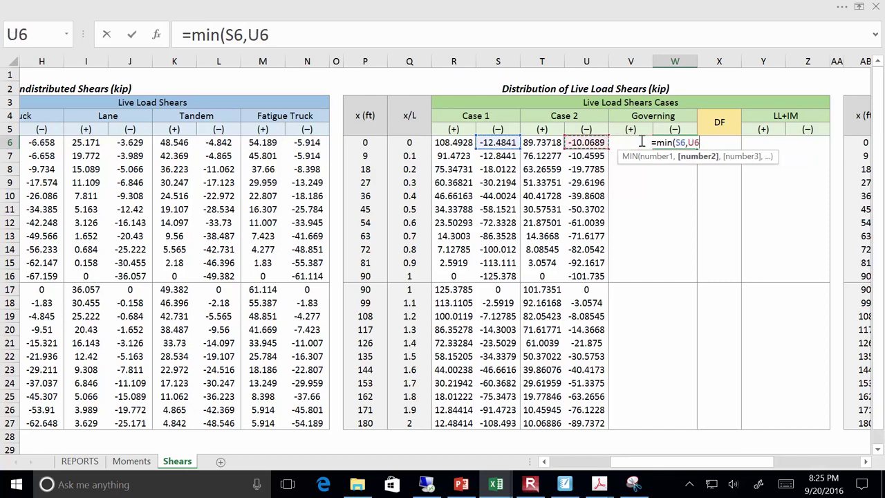
key(ctrl+Return)
Copy the governing shear formulas in V6:W6 into V7:W27, pasting formulas only.
key(Up)
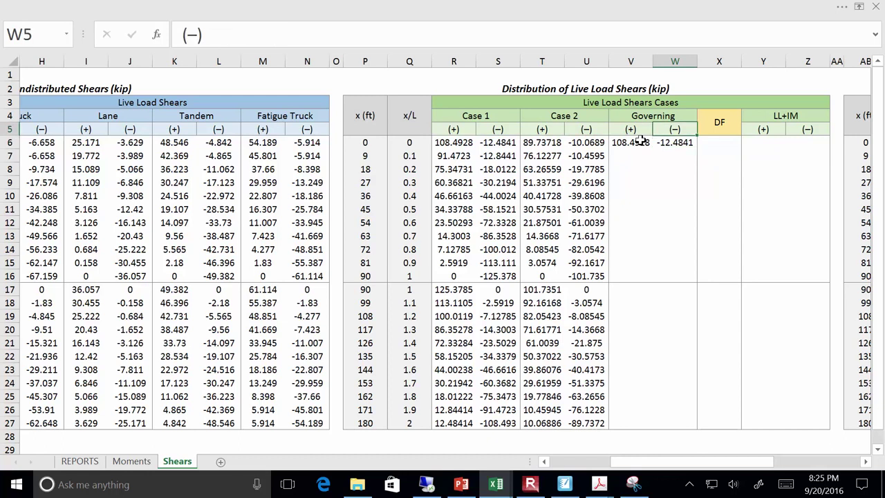
key(Down)
key(shift+Left)
key(ctrl+c)
drag(630, 156, 662, 425)
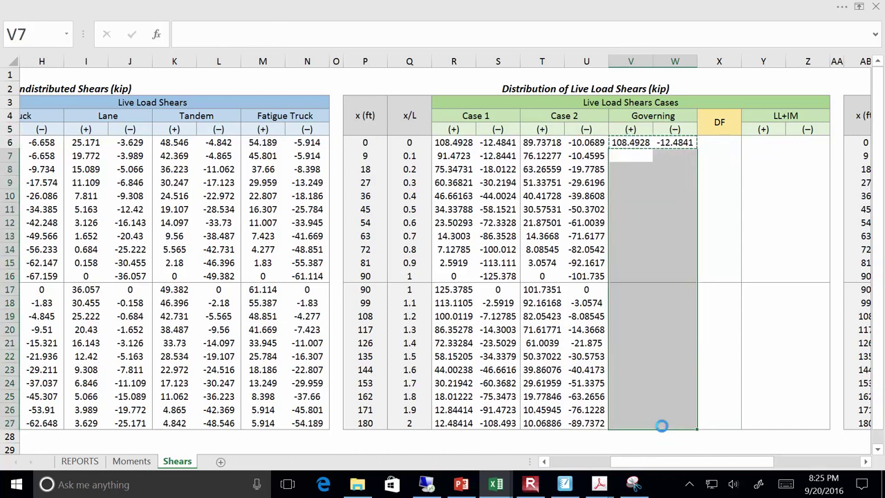
key(ctrl+v)
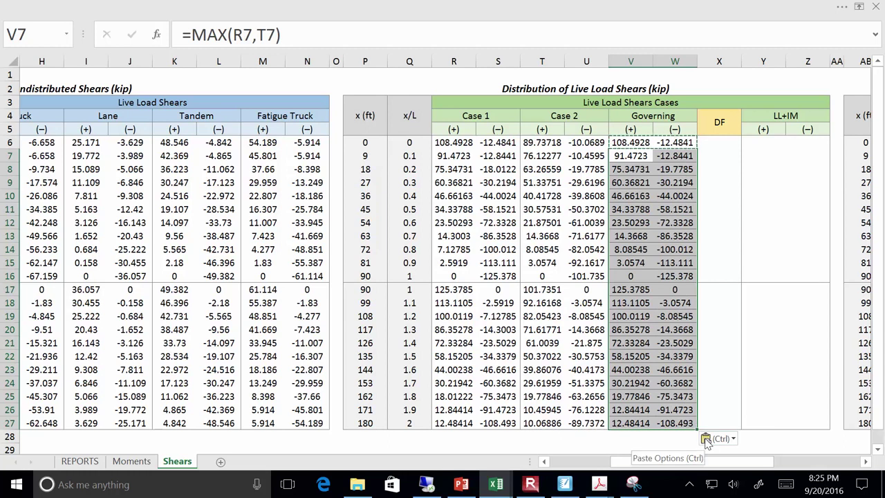
click(708, 439)
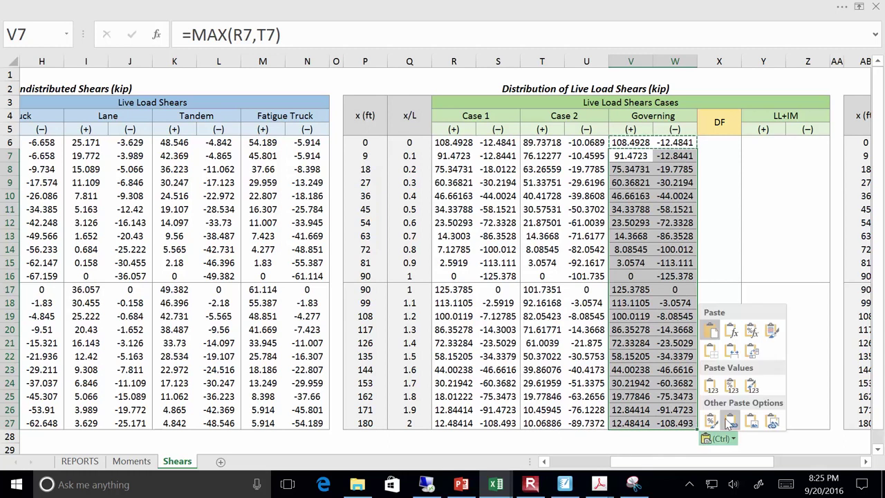
click(736, 337)
click(684, 250)
Enter the shear distribution factor 0.952 in X6 and X7 and fill it down to X27 without formatting.
click(729, 156)
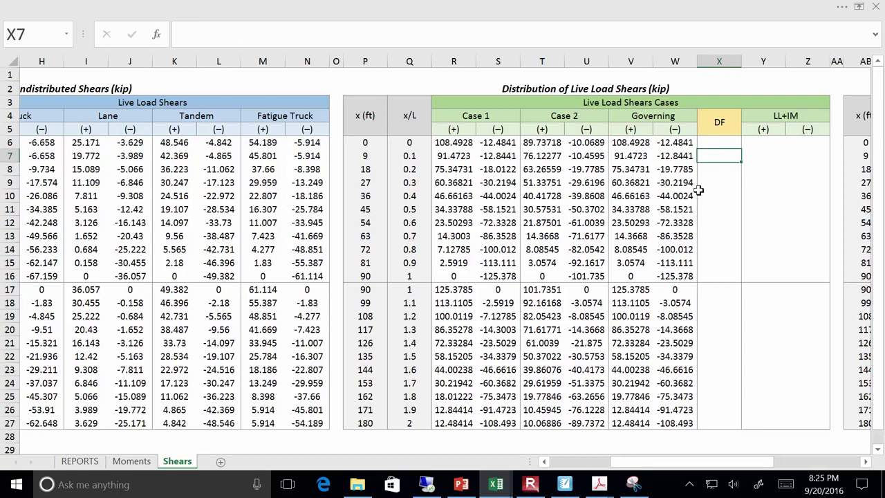
click(735, 141)
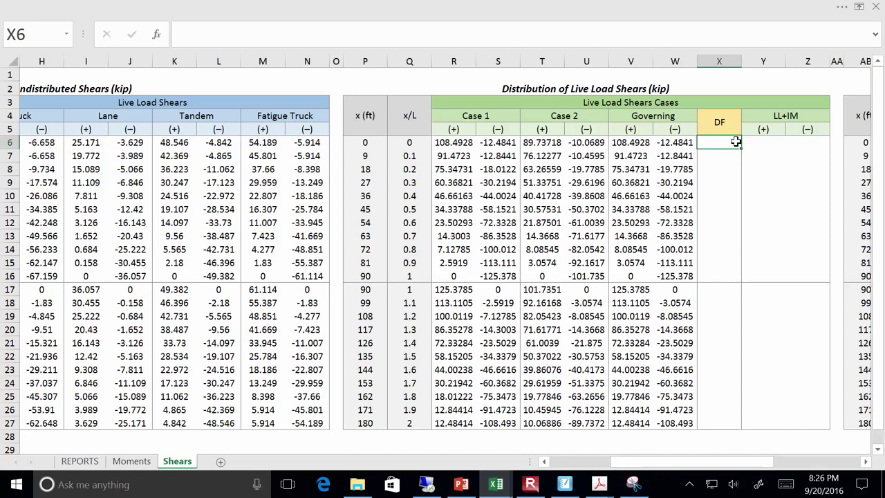
text(0.952)
key(Return)
text(0.952)
key(Return)
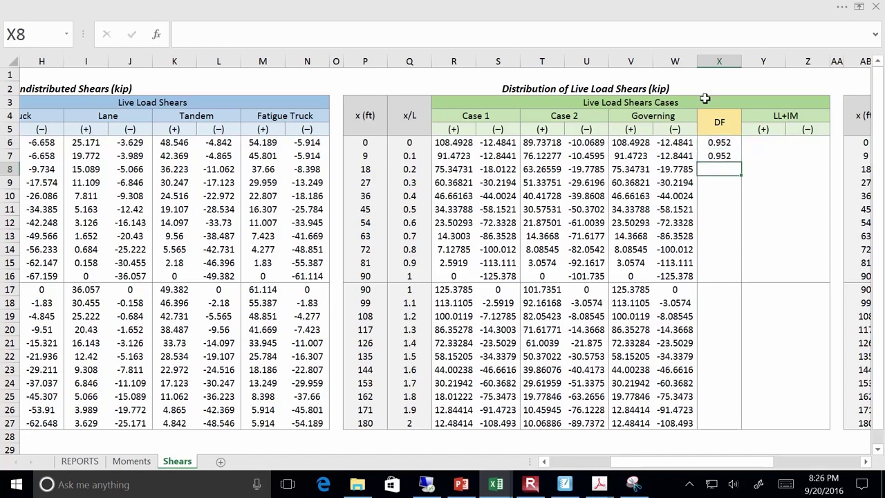
drag(732, 144, 734, 423)
click(750, 437)
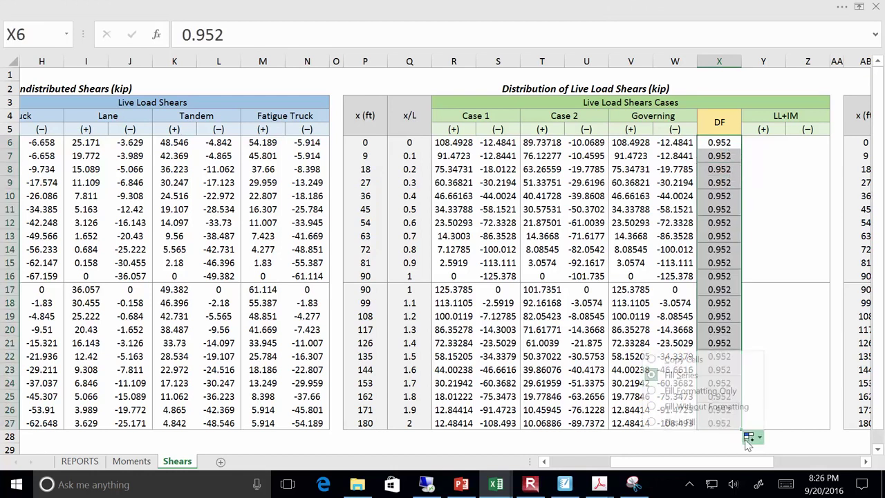
click(707, 406)
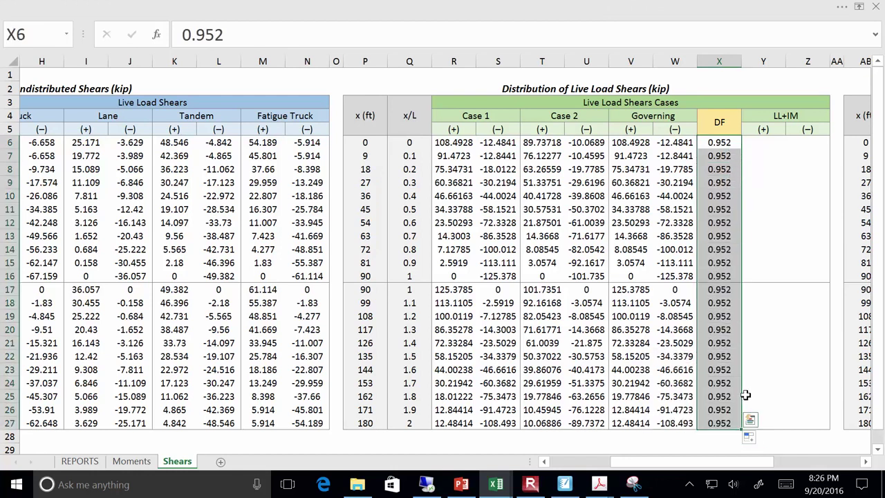
Enter the distributed positive LL+IM shear formula =V6*X6 in cell Y6.
click(752, 143)
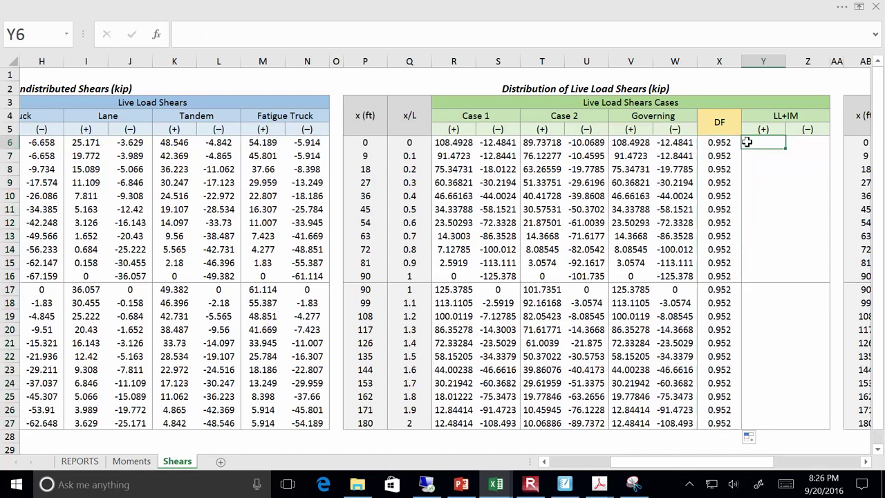
text(=)
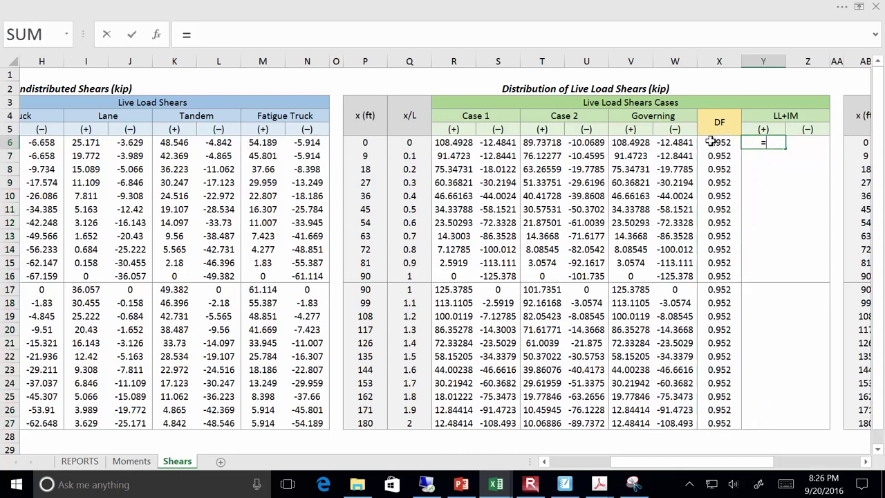
click(642, 141)
text(*)
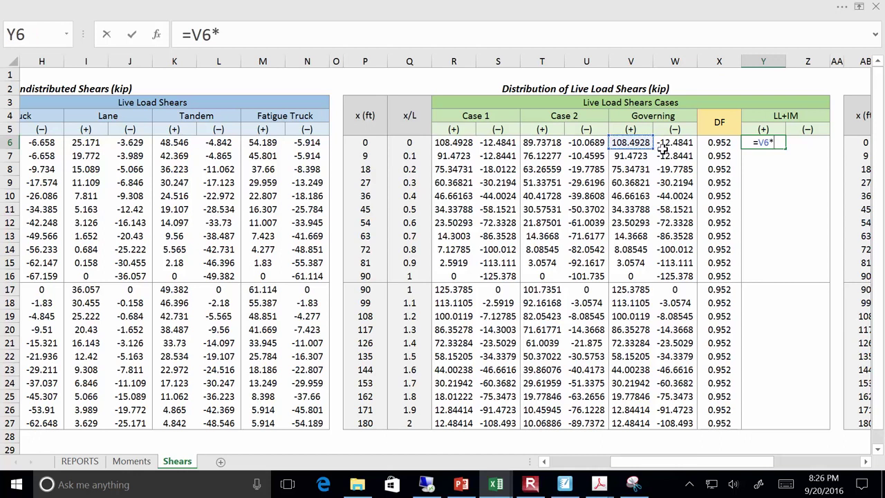
click(730, 142)
key(Return)
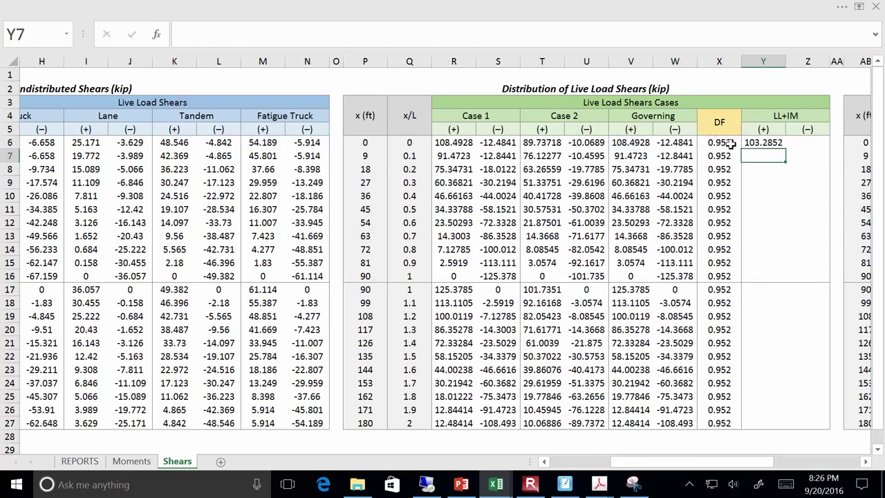
Enter the distributed negative LL+IM shear formula =W6*X6 in cell Z6.
key(Up)
key(Right)
text(=)
click(689, 141)
text(*)
click(719, 143)
key(Return)
Fill the LL+IM shear formulas in Y6:Z6 down to row 27 without formatting.
drag(752, 143, 824, 143)
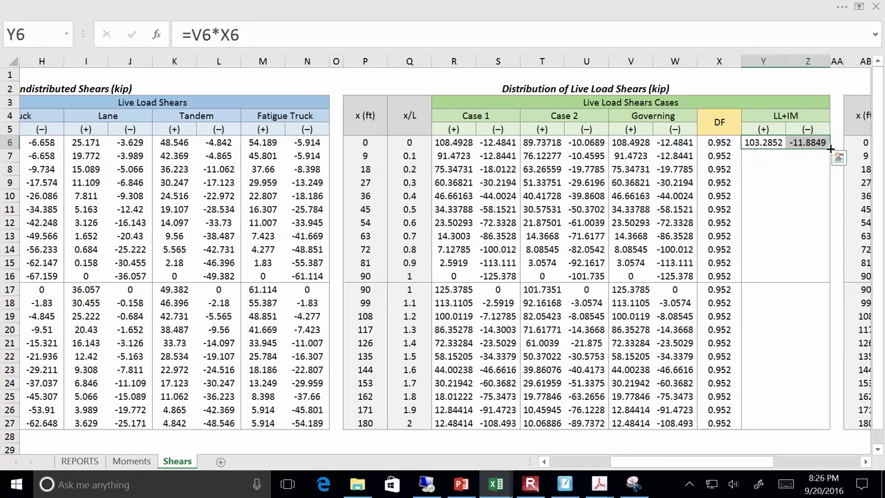
double_click(829, 147)
click(838, 437)
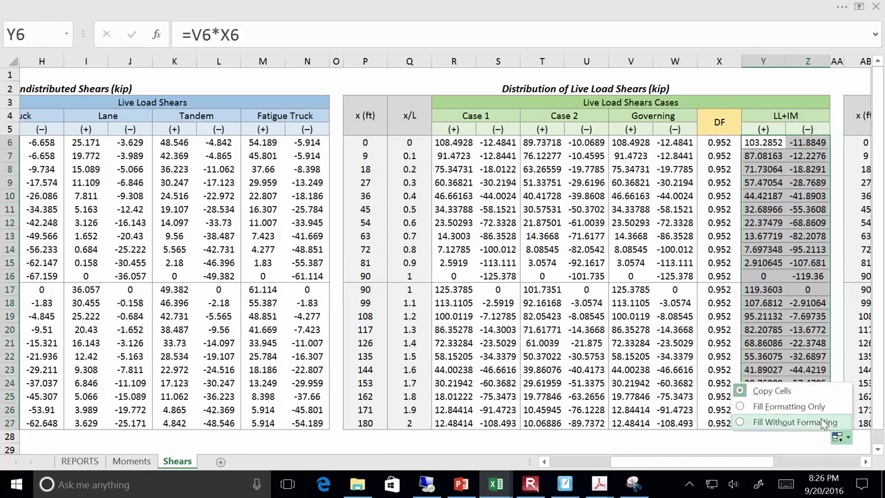
click(823, 423)
Copy the DC1, DC2 and DW dead load shears from D6:F27 into the factored shear table starting at AD6.
drag(746, 465, 695, 459)
drag(137, 148, 250, 425)
key(ctrl+c)
drag(708, 461, 840, 461)
click(621, 143)
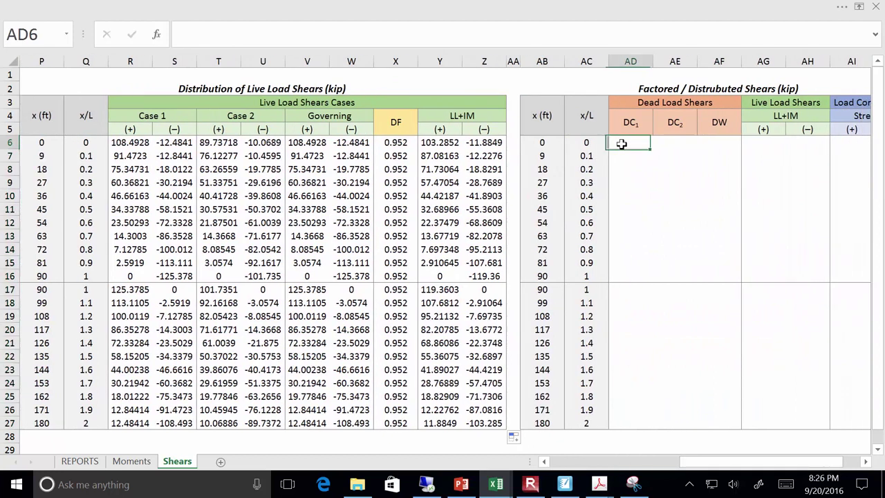
key(ctrl+v)
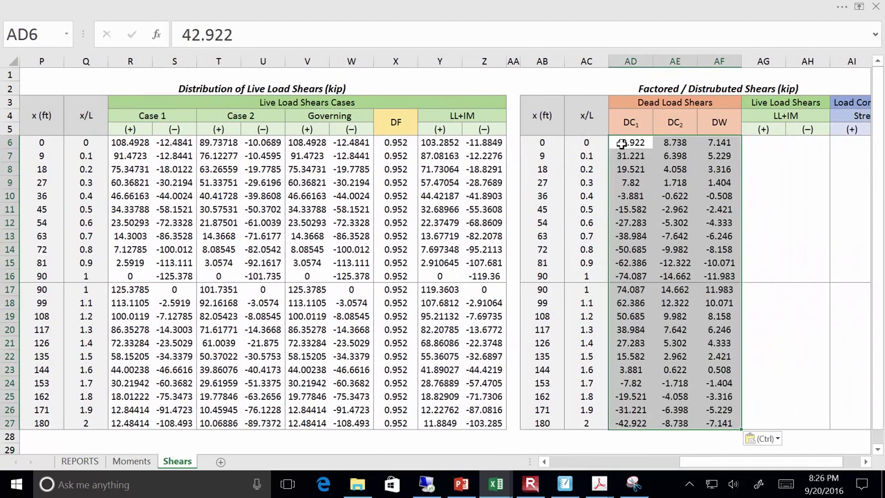
Link the factored table's positive LL+IM shear in AG6 to the distributed value with =Y6.
click(751, 142)
text(=)
click(430, 143)
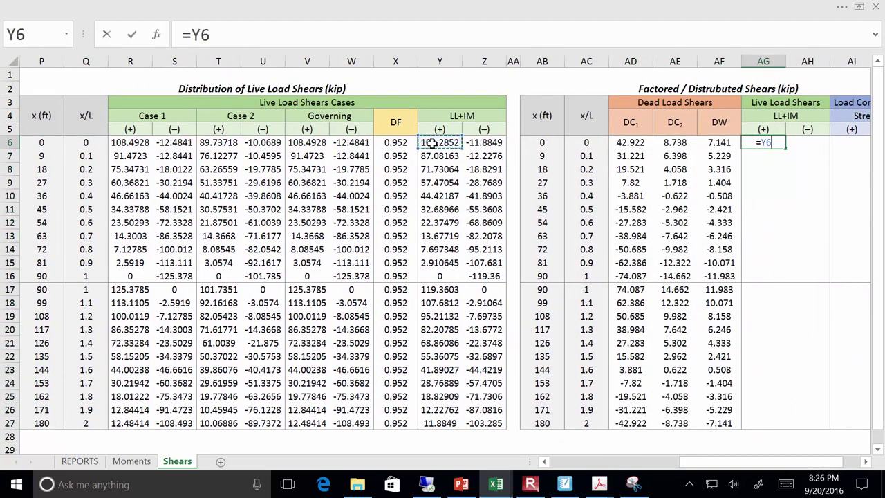
key(Return)
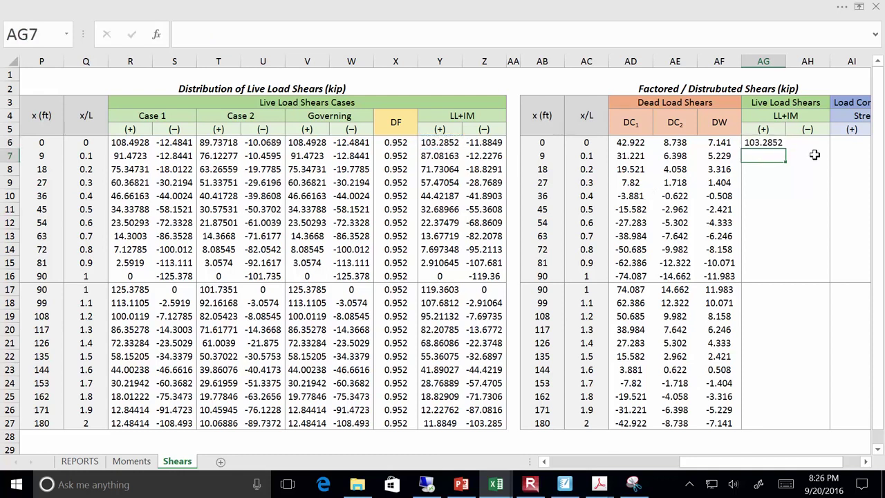
Fill the live load shear link in AG6 across to AH6 and down to row 27 without formatting.
click(784, 144)
drag(788, 148, 828, 147)
click(838, 156)
click(795, 204)
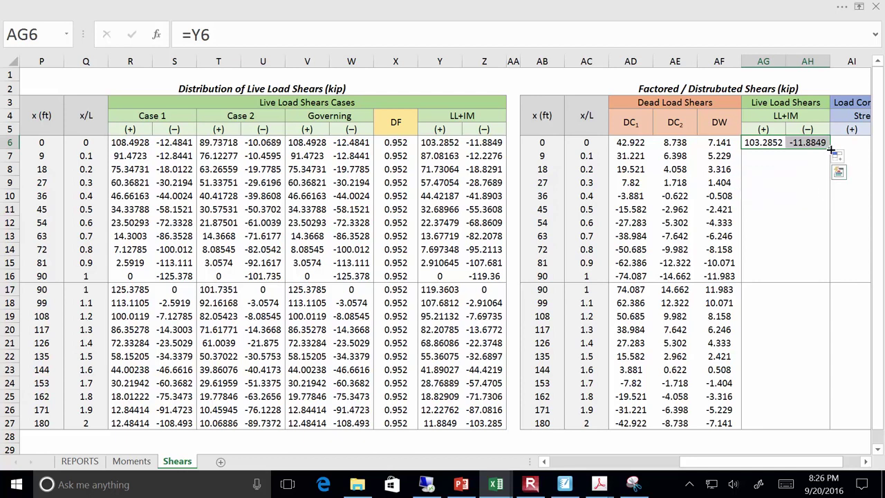
double_click(830, 148)
click(836, 436)
click(831, 425)
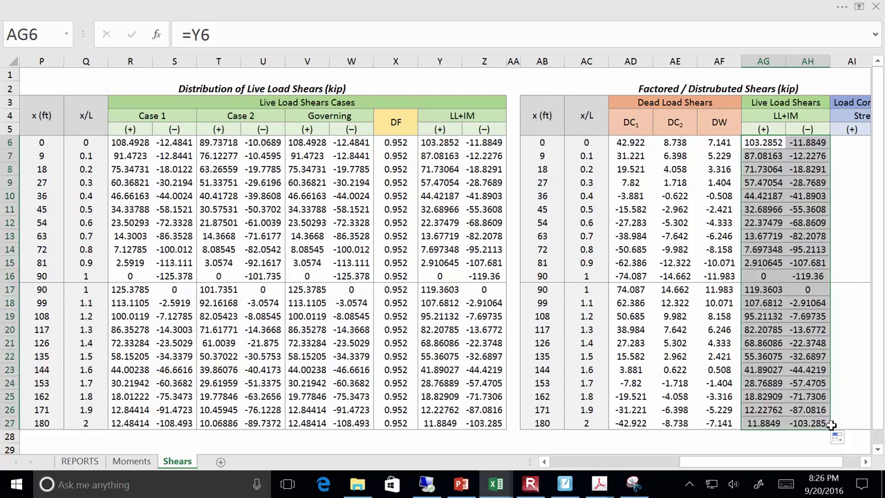
Enter the positive Strength I shear formula =1.25*(AD6+AE6)+1.5*AF6+1.75*AG6 in cell AI6.
drag(804, 463, 818, 463)
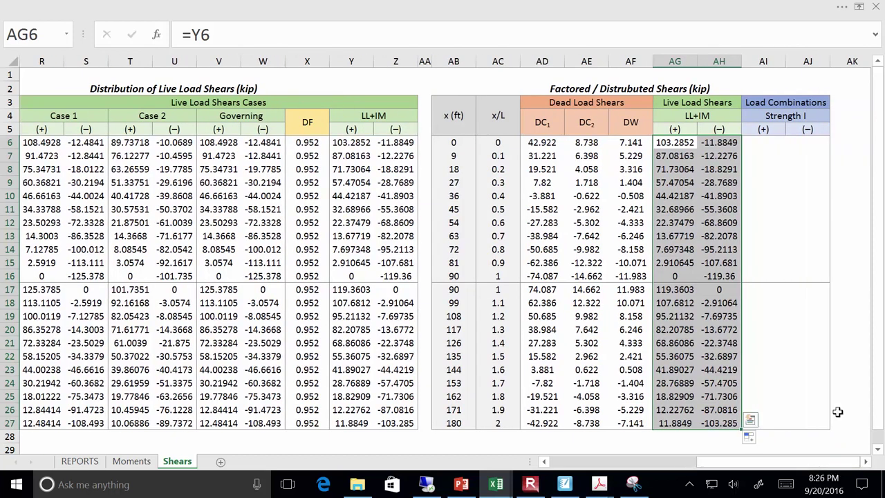
click(750, 142)
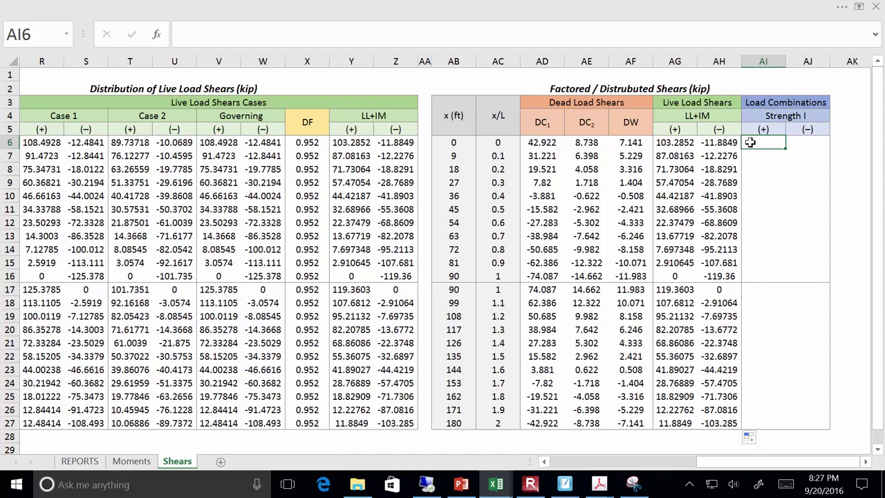
text(=1.25*()
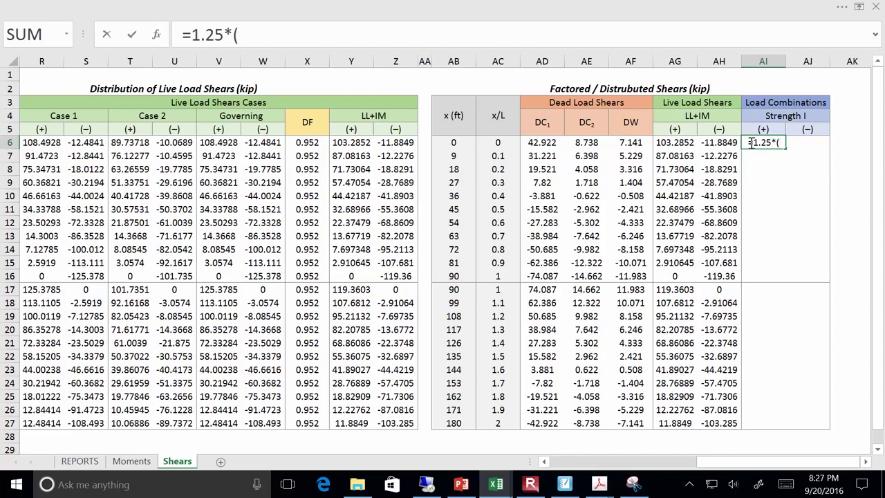
click(553, 142)
text(+)
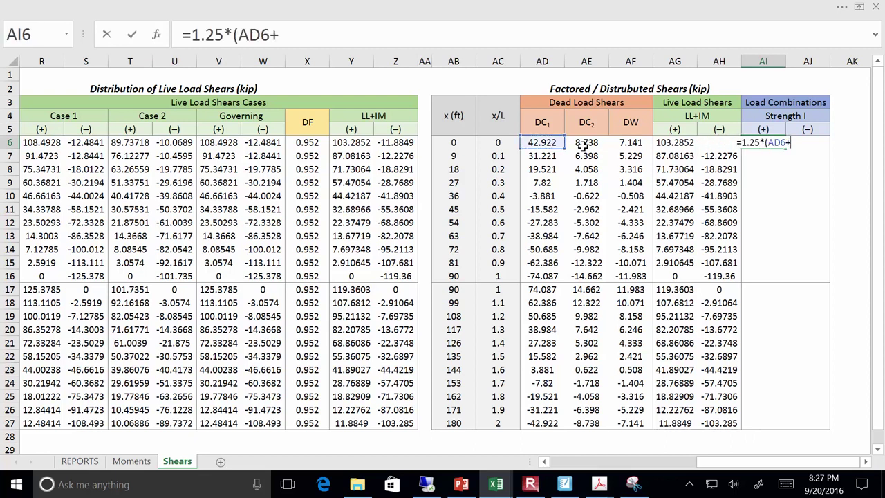
click(584, 143)
text()+1.5*)
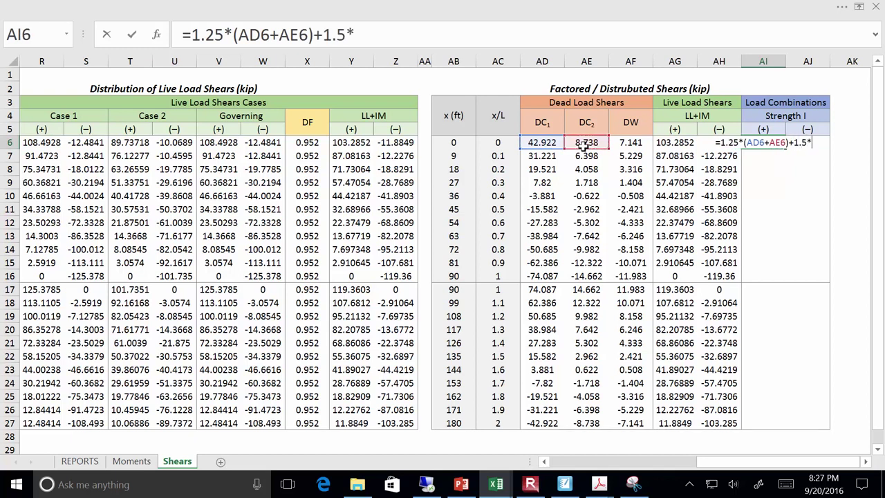
text(()
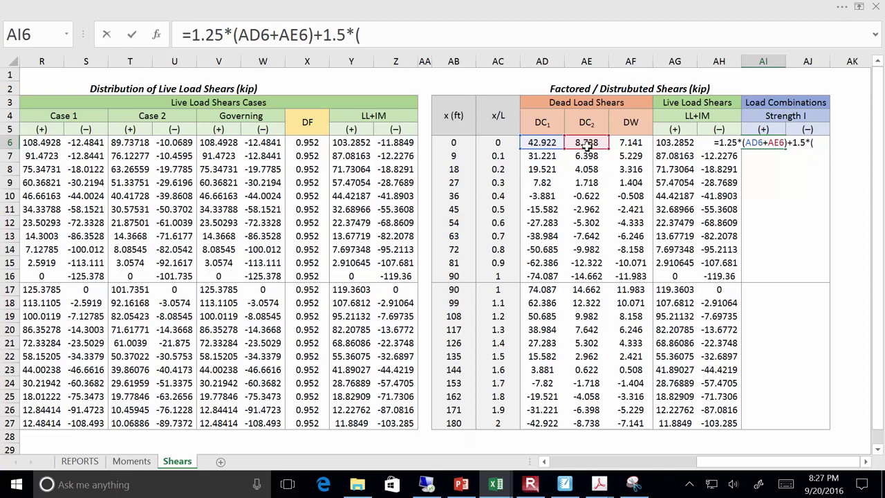
key(BackSpace)
click(623, 142)
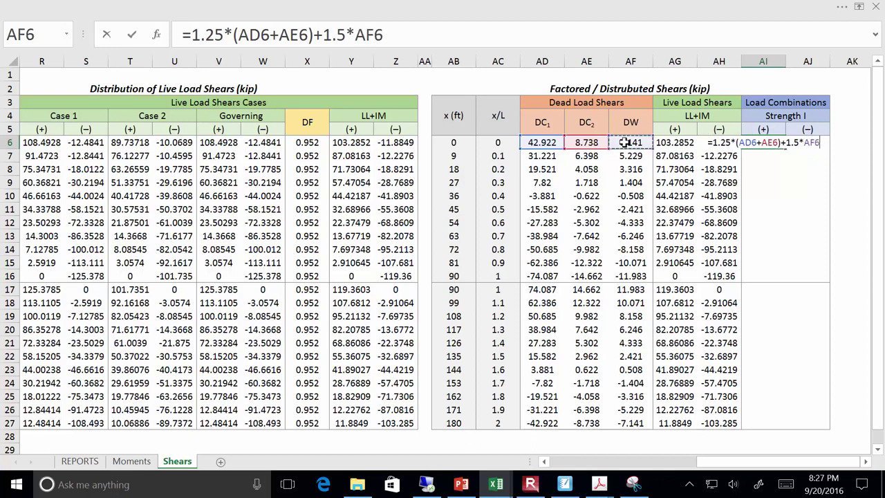
text(+1.)
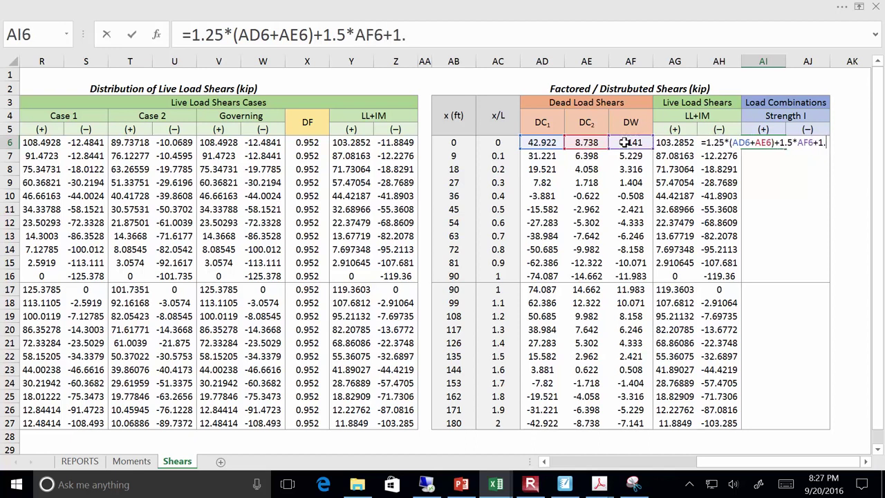
text(75*)
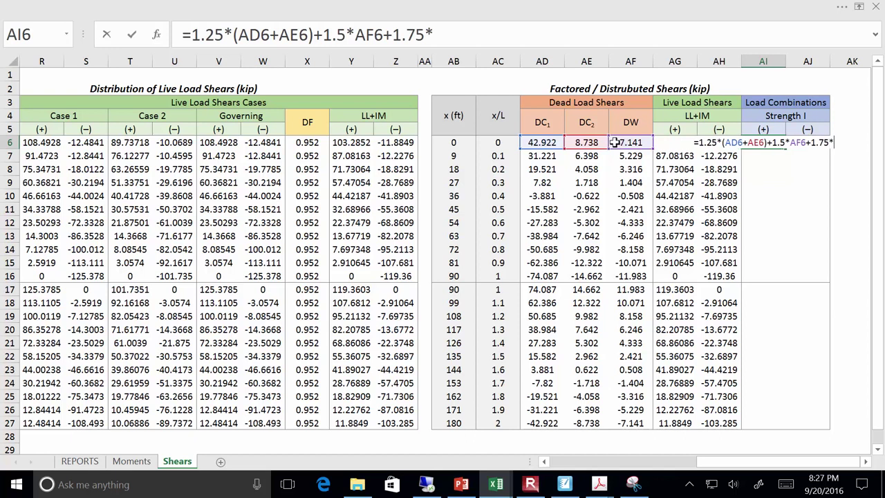
click(661, 161)
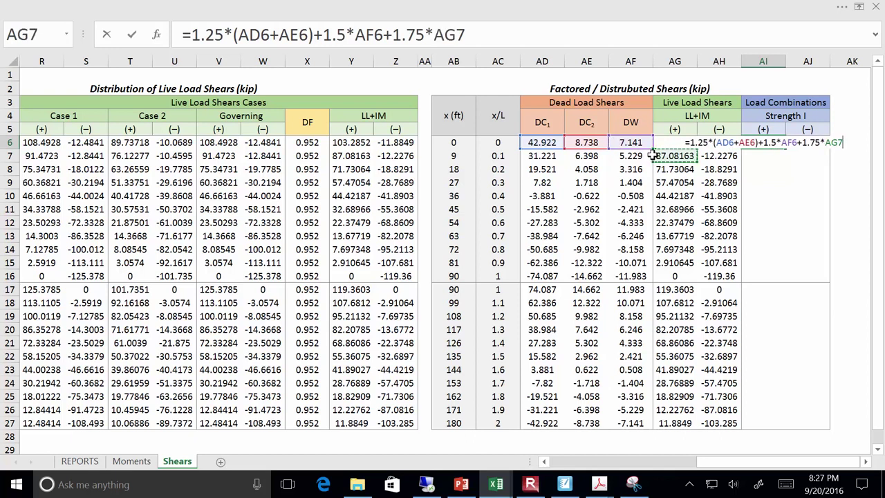
key(Up)
key(Return)
Copy the Strength I formula text from AI6 into AJ6 and change its live load reference to AH6.
click(747, 143)
click(562, 40)
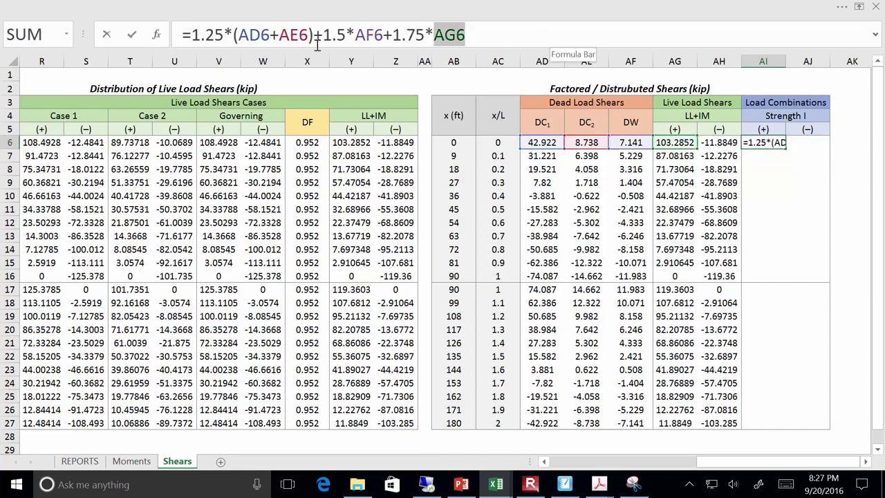
drag(563, 40, 4, 44)
key(ctrl+c)
key(Tab)
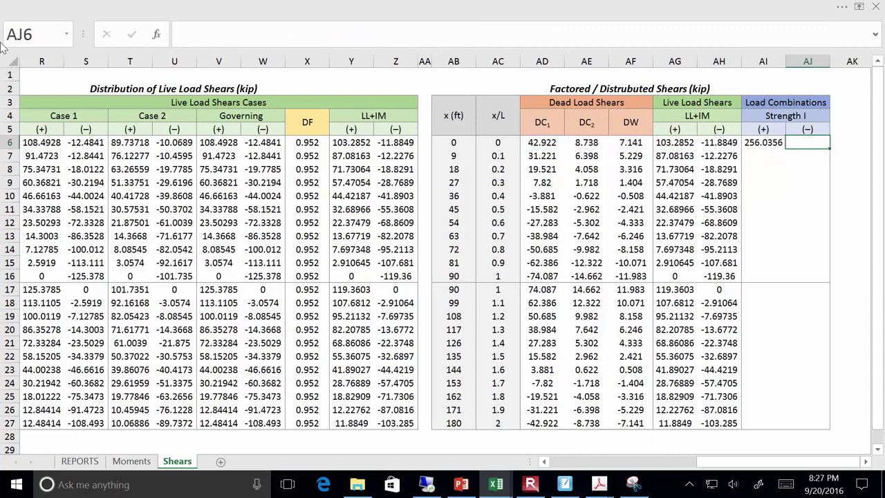
key(ctrl+v)
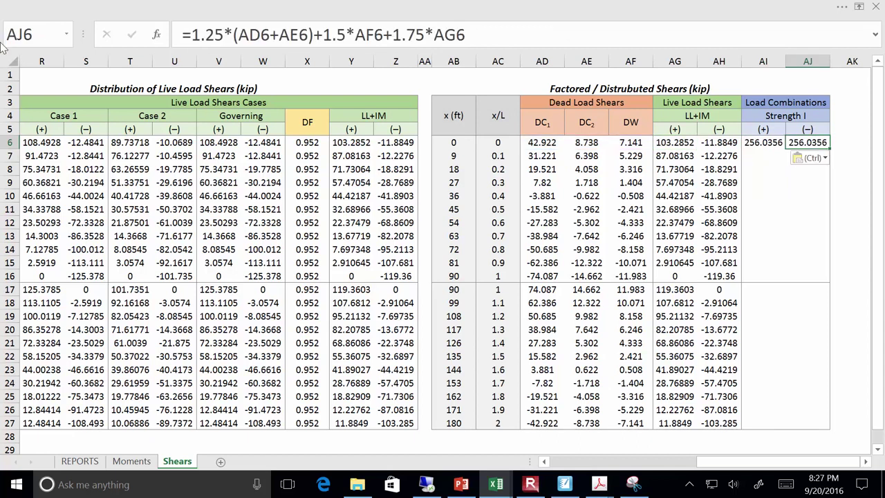
click(556, 31)
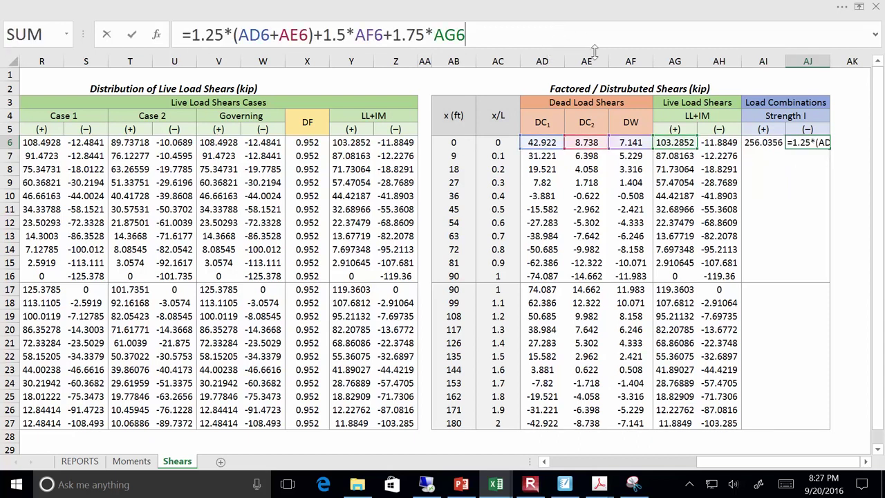
click(665, 155)
click(709, 146)
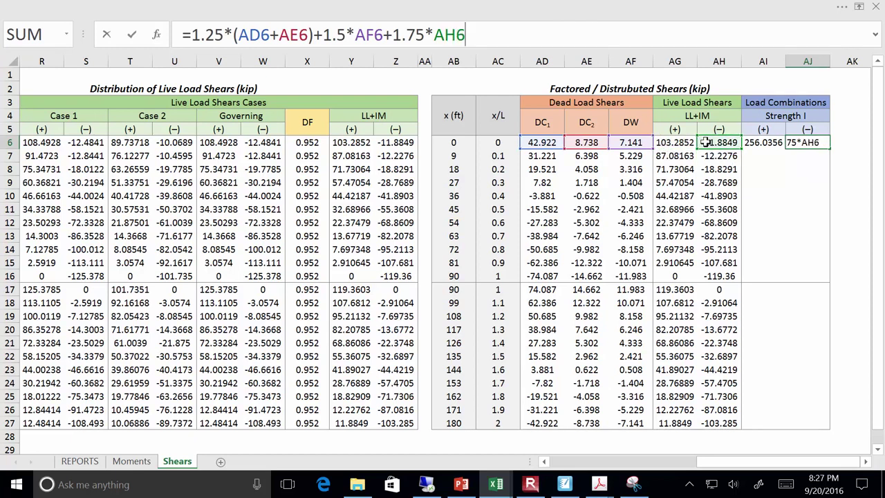
key(Return)
Fill the Strength I shear formulas in AI6:AJ6 down to row 27 without formatting.
drag(757, 146, 833, 424)
click(838, 438)
click(793, 422)
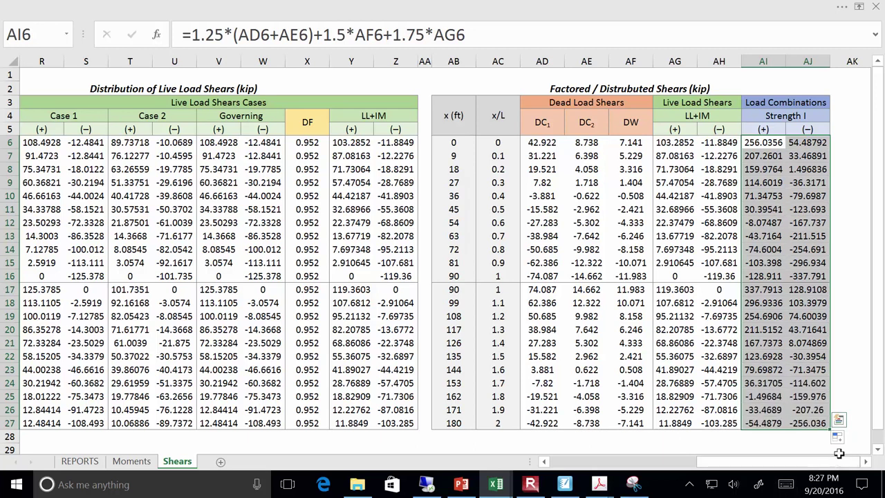
Insert an empty scatter chart with straight lines and markers and place it beside the factored shear table.
click(866, 462)
click(866, 461)
click(865, 461)
click(865, 461)
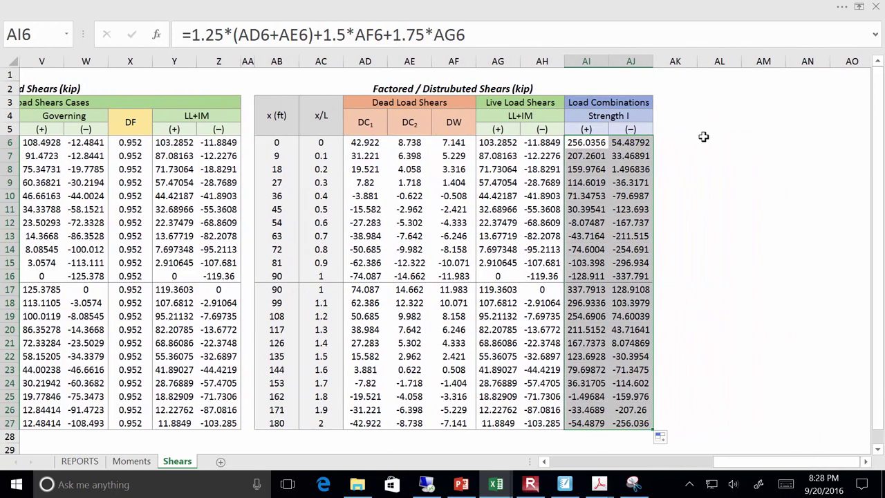
click(718, 141)
click(664, 5)
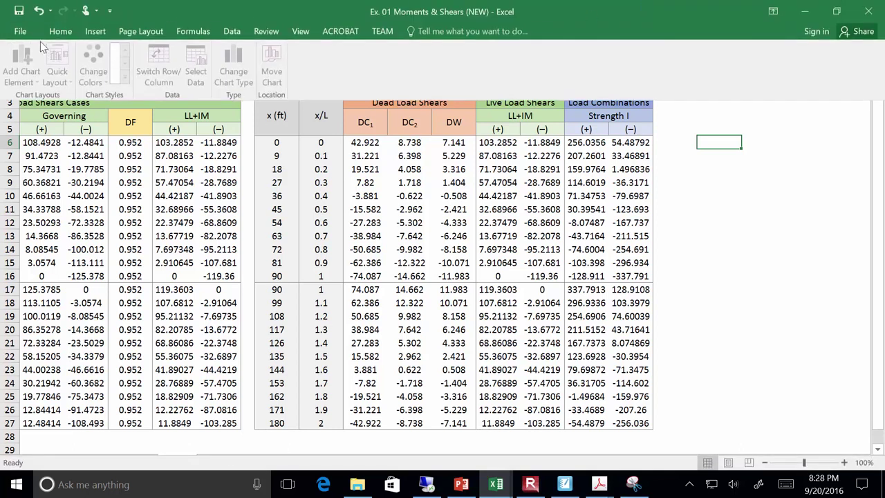
click(84, 34)
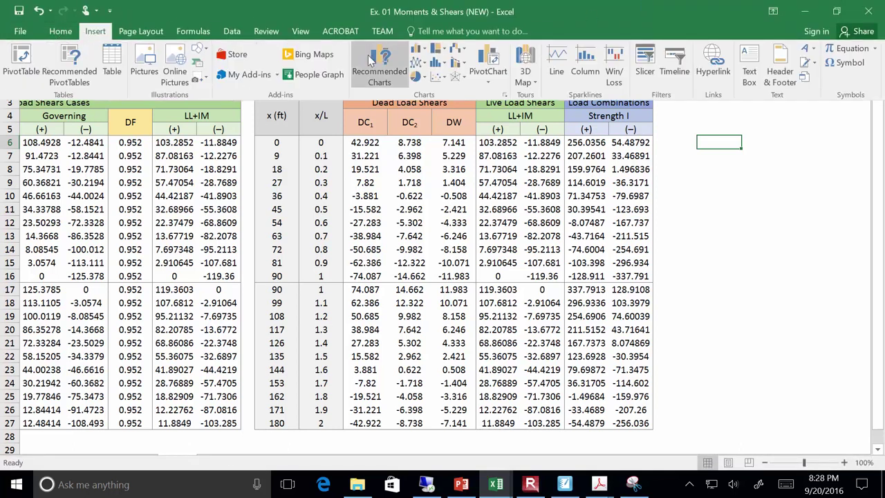
click(438, 76)
click(460, 156)
drag(450, 253, 767, 184)
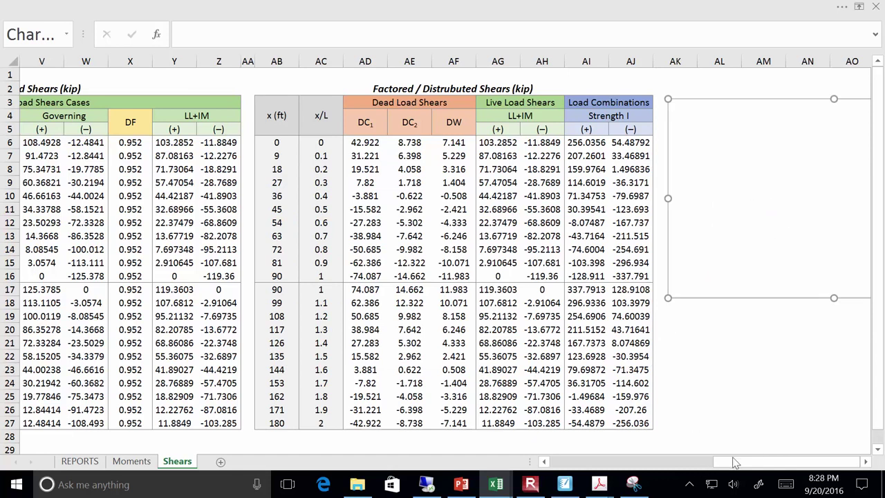
Add a chart series with X values AB6:AB27 and the positive Strength I shears AI6:AI27 as Y values.
right_click(700, 173)
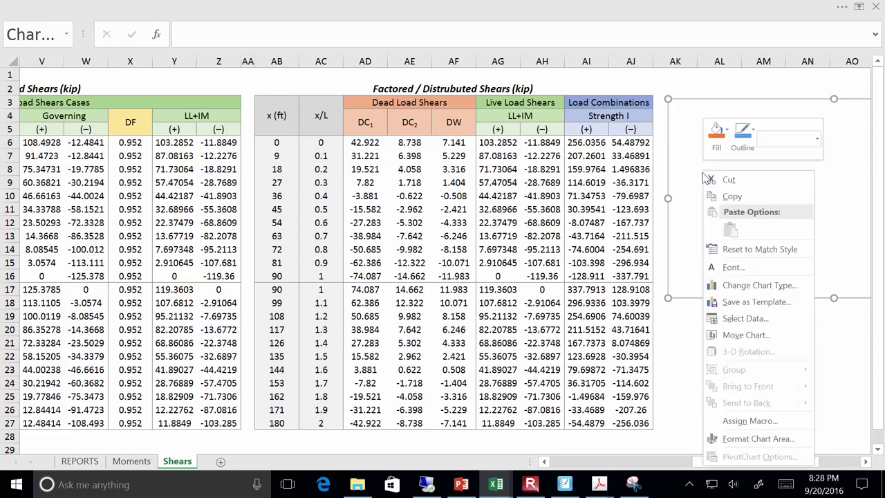
click(740, 318)
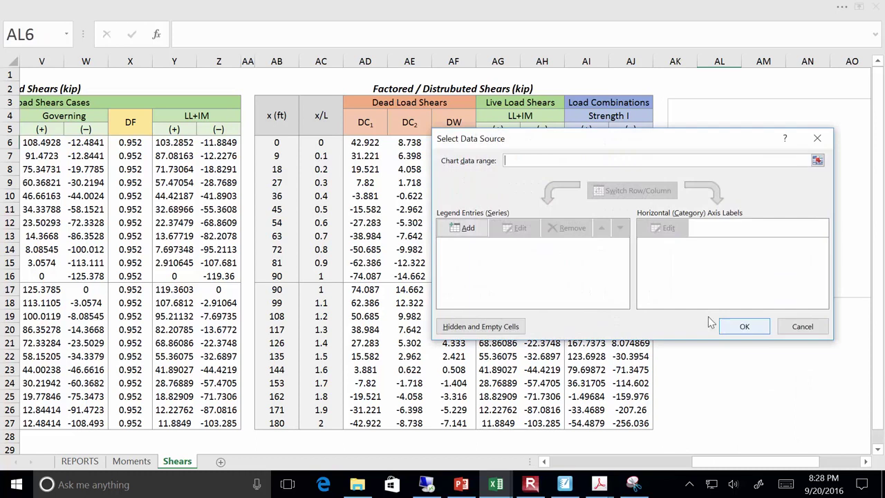
click(477, 229)
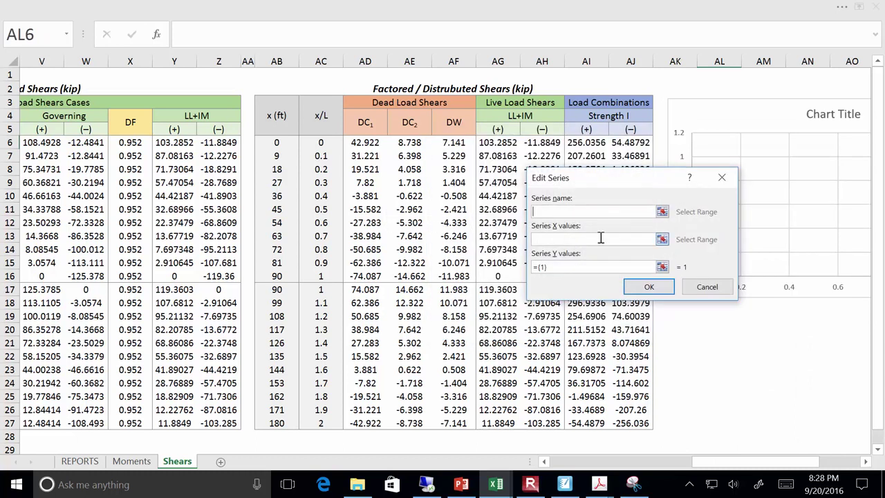
click(661, 239)
drag(280, 142, 273, 419)
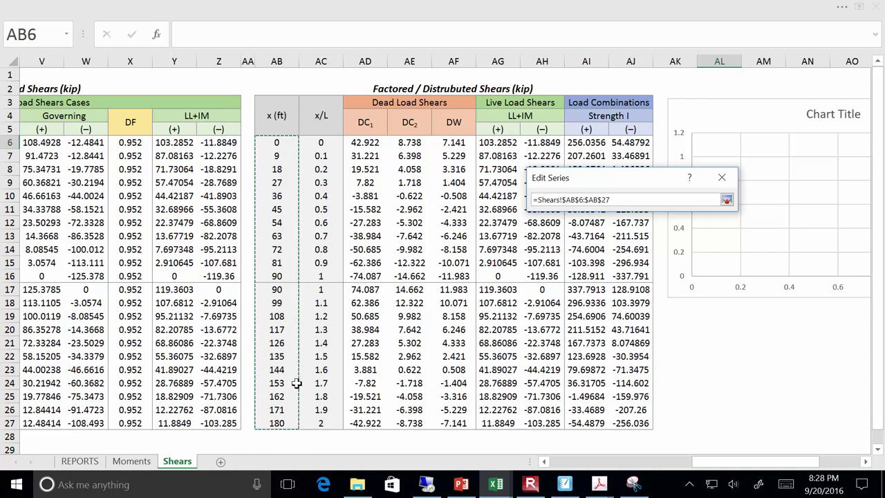
key(Return)
click(662, 266)
drag(596, 143, 574, 423)
key(Return)
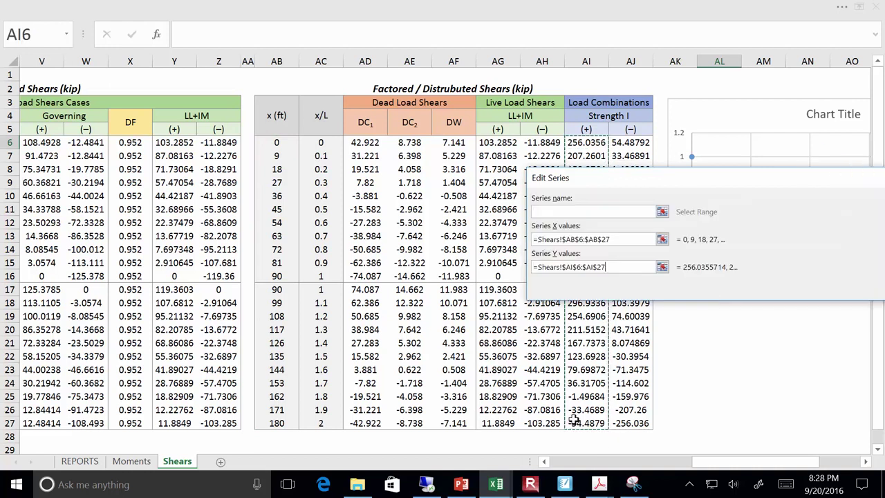
key(Return)
Add a second chart series with X values AB6:AB27 and the negative Strength I shears AJ6:AJ27 as Y values.
click(477, 233)
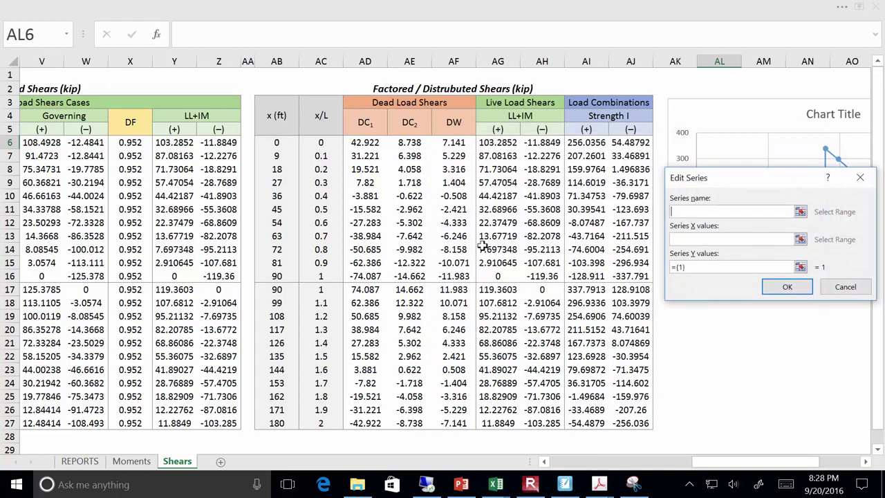
click(800, 239)
drag(278, 142, 261, 423)
key(Return)
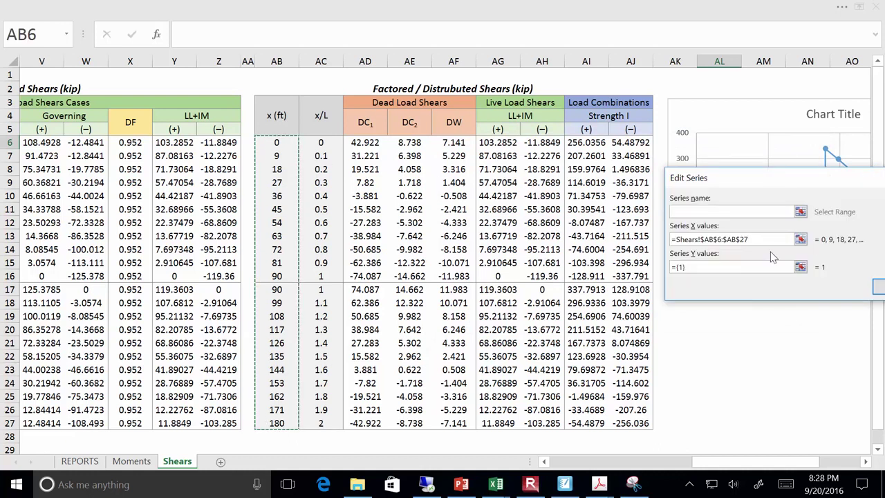
click(677, 268)
drag(630, 142, 618, 424)
key(Return)
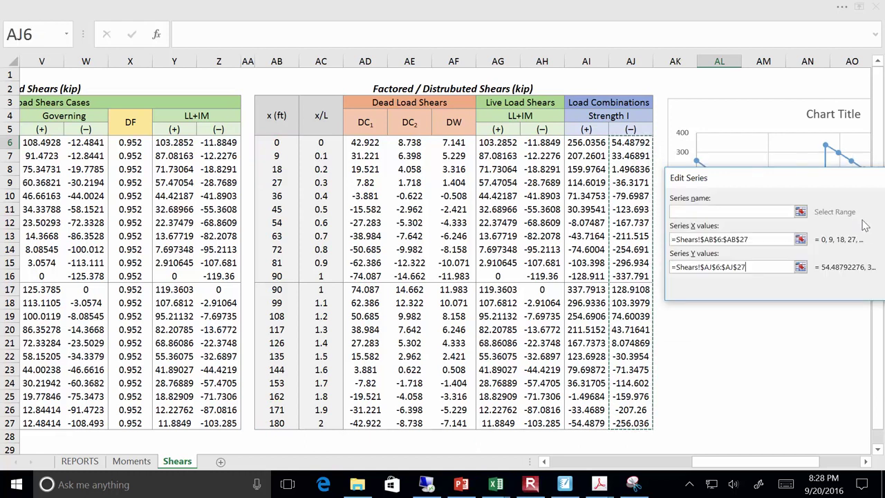
click(800, 285)
click(752, 331)
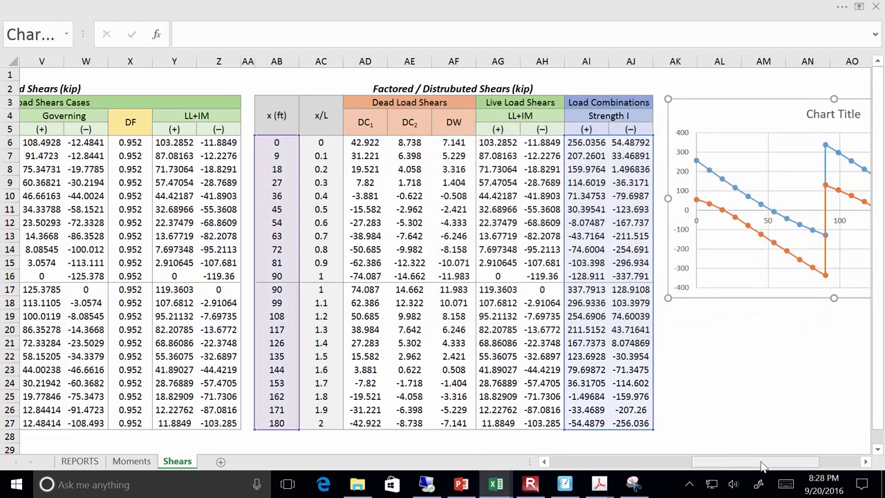
Set the maximum bound of the shear chart's horizontal axis to 180.
drag(761, 461, 798, 461)
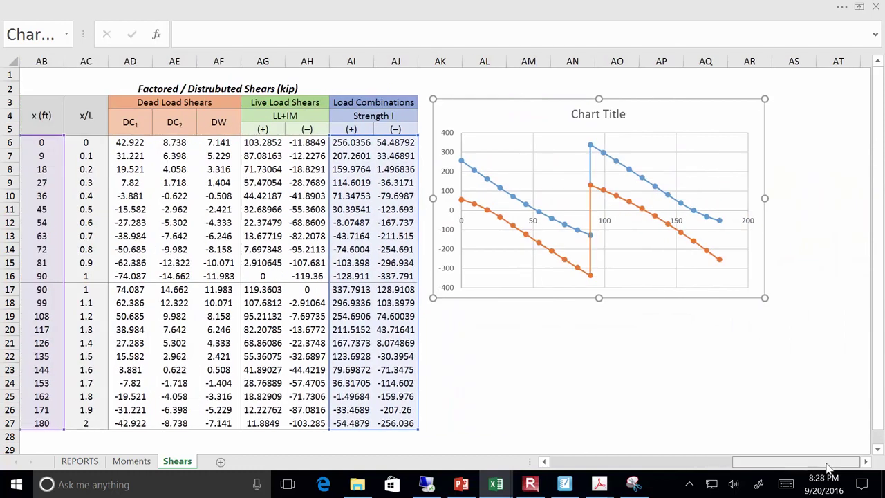
right_click(679, 218)
click(722, 361)
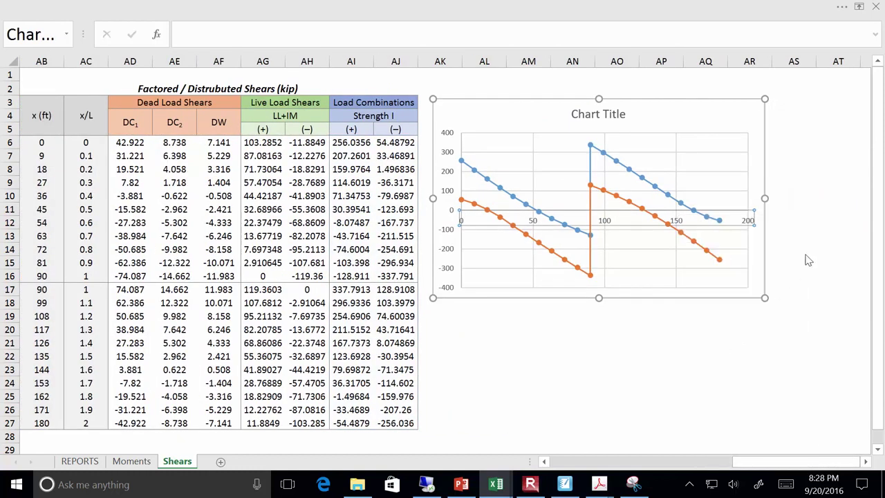
click(810, 180)
text(180)
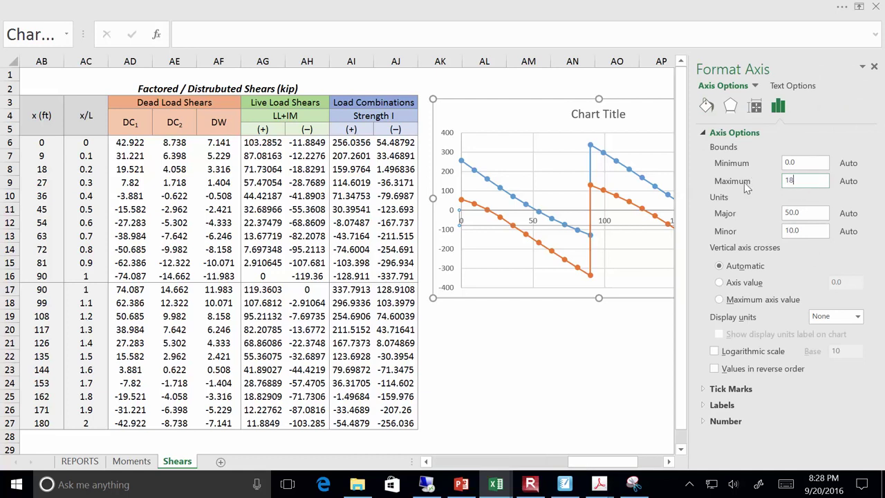
Set the horizontal axis label position to Low and close the axis formatting options.
click(719, 405)
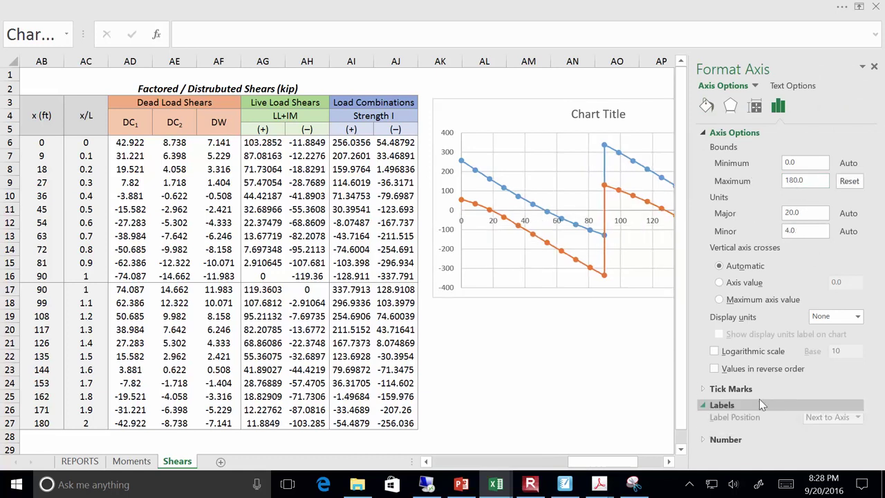
click(831, 421)
click(822, 393)
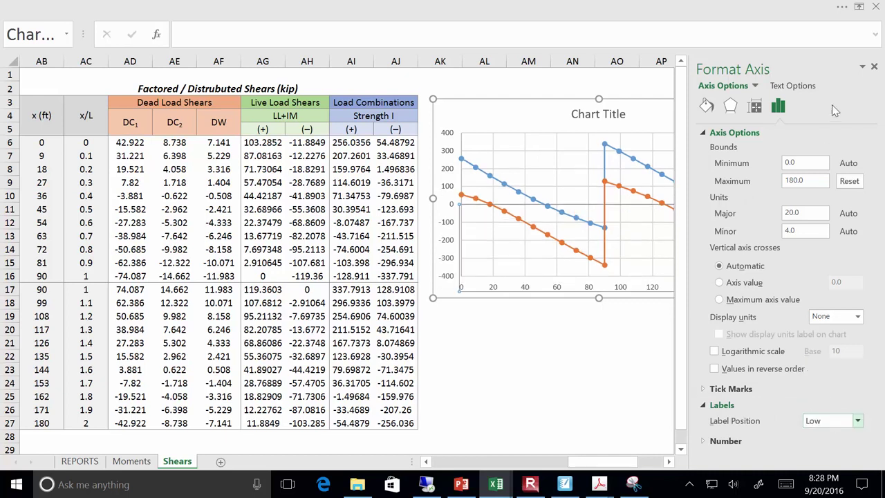
click(874, 67)
click(629, 371)
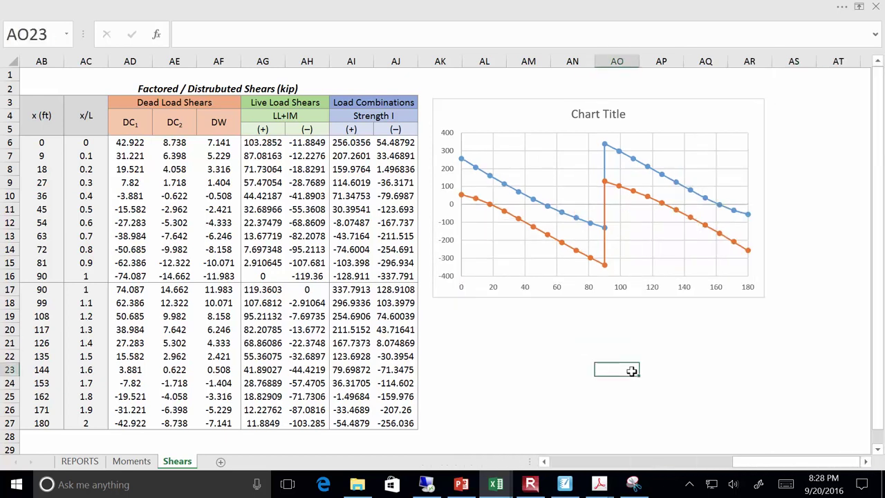
ctrl+scroll(626, 376, up, 2)
drag(719, 462, 743, 475)
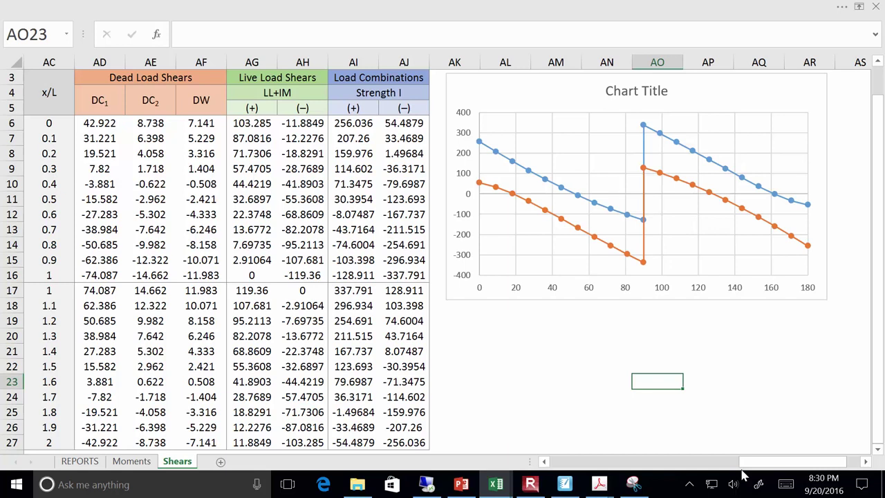
click(530, 484)
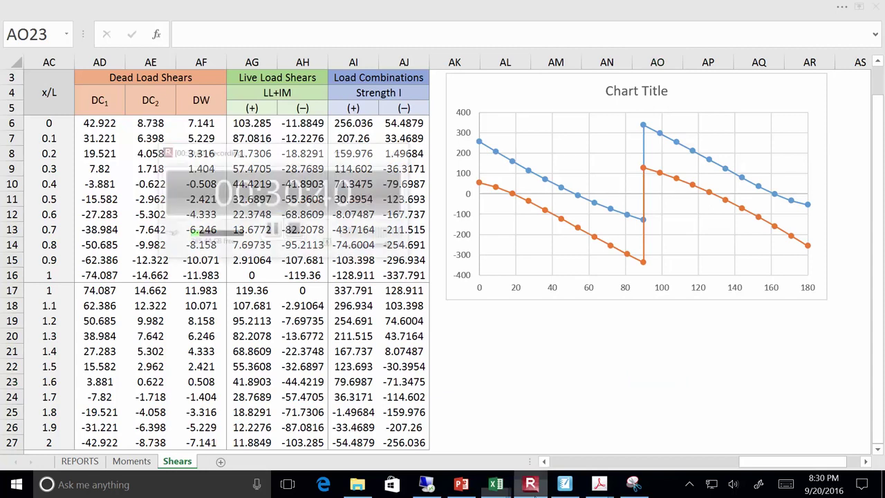